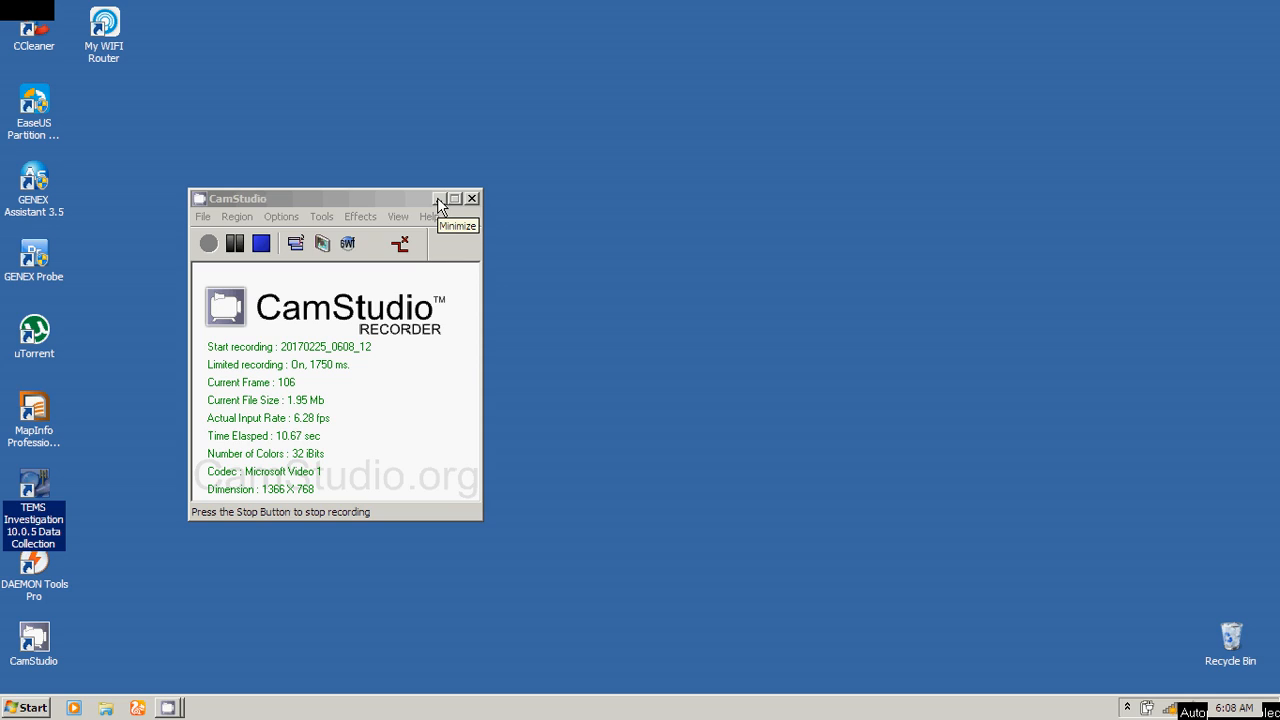
pyautogui.click(437, 199)
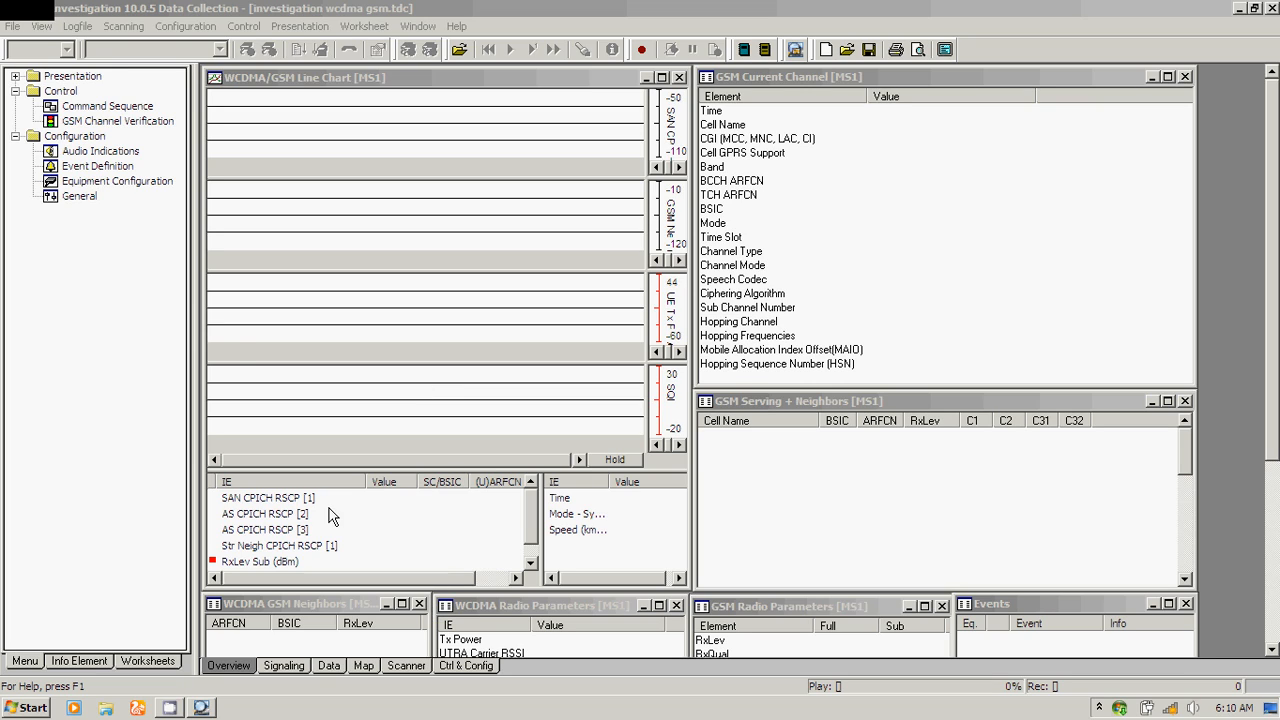
# Step: Close all seven presentation windows on the Overview worksheet, including the WCDMA/GSM Line Chart, Events and GSM Current Channel
pyautogui.click(351, 6)
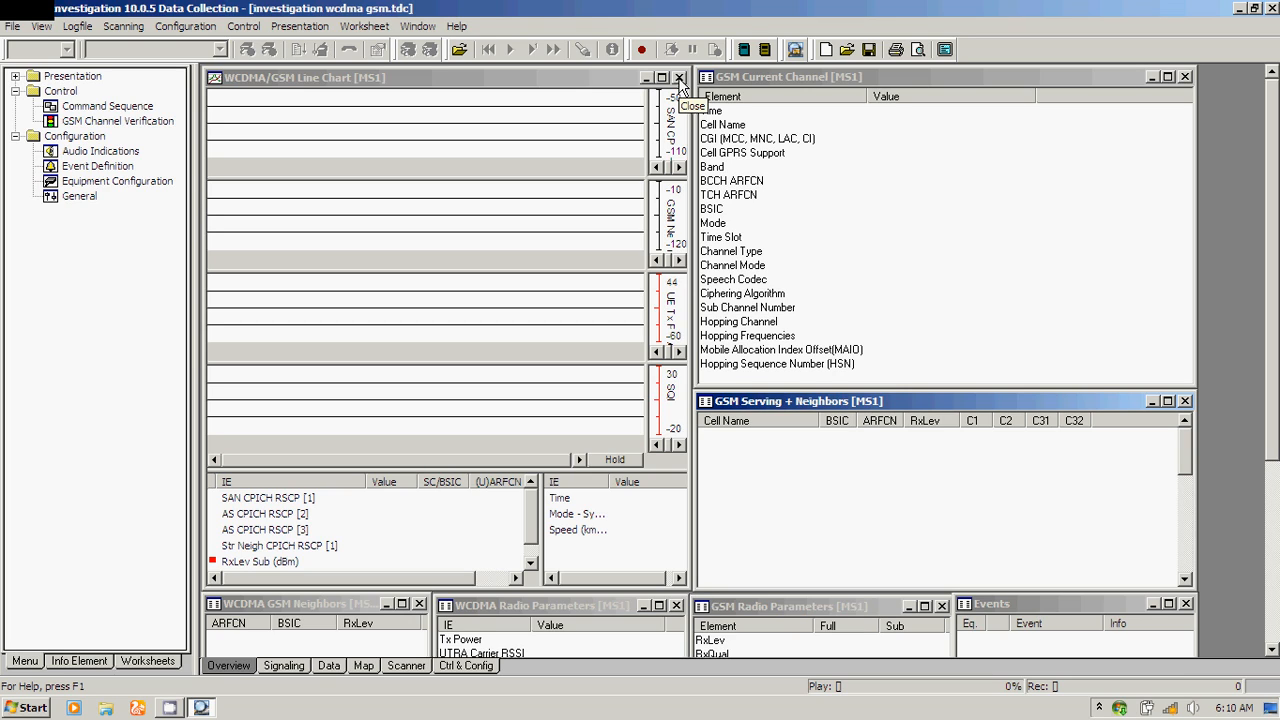
pyautogui.click(679, 78)
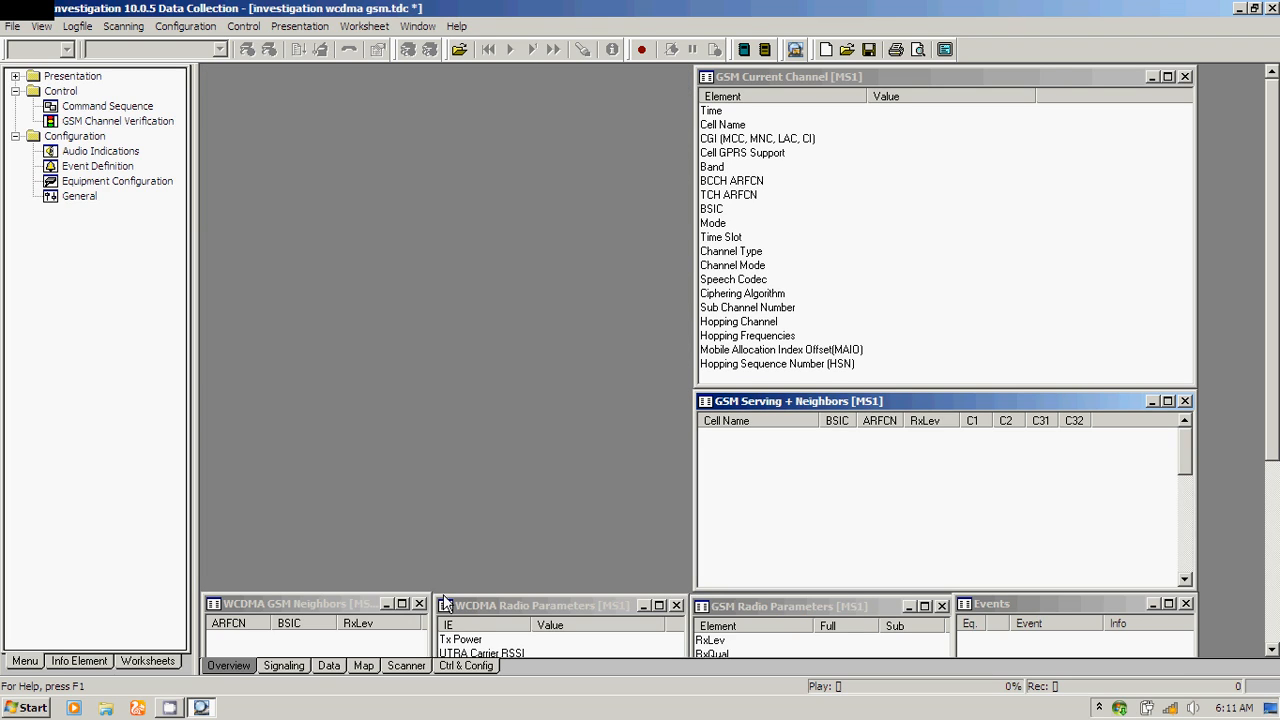
pyautogui.click(418, 605)
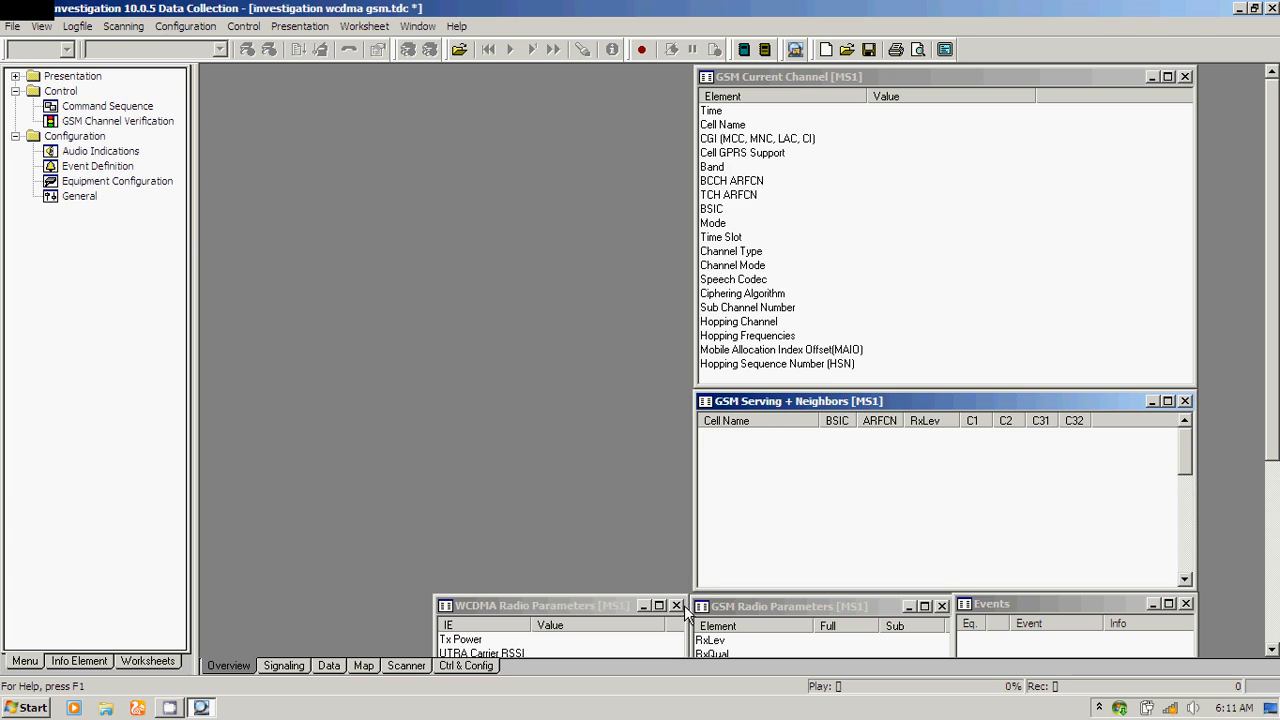
pyautogui.click(677, 606)
pyautogui.click(941, 606)
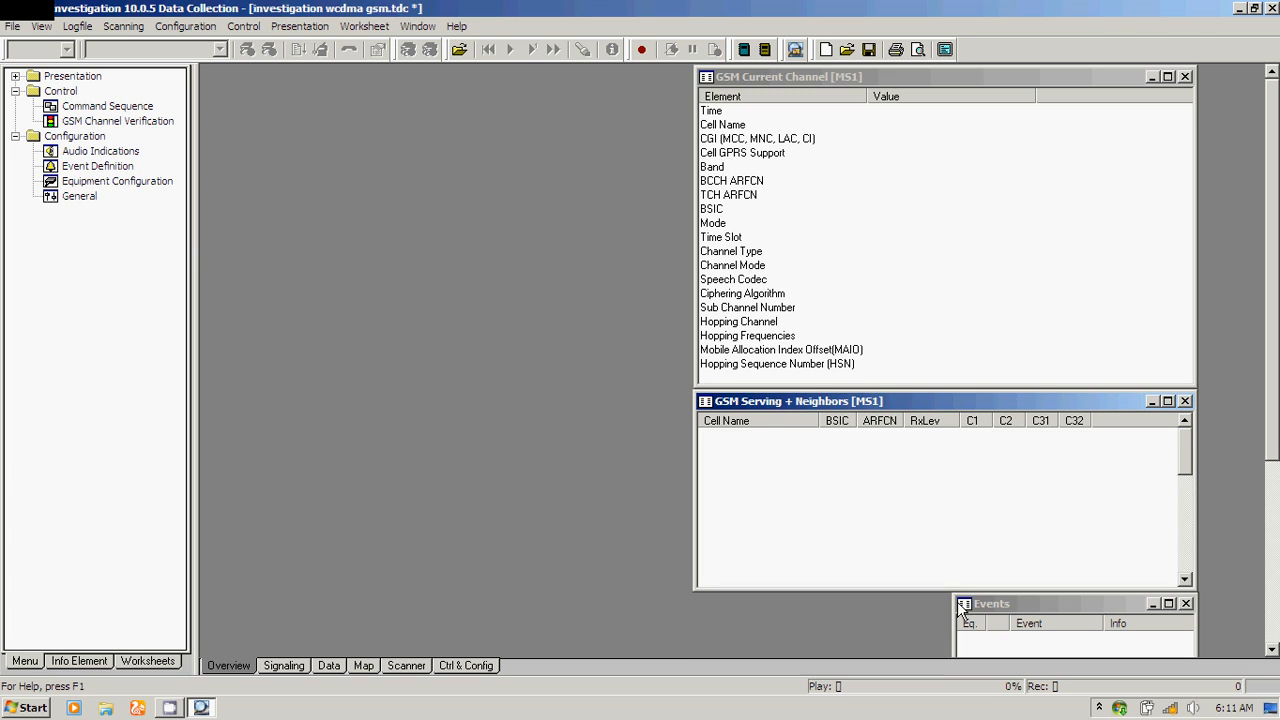
pyautogui.click(1185, 603)
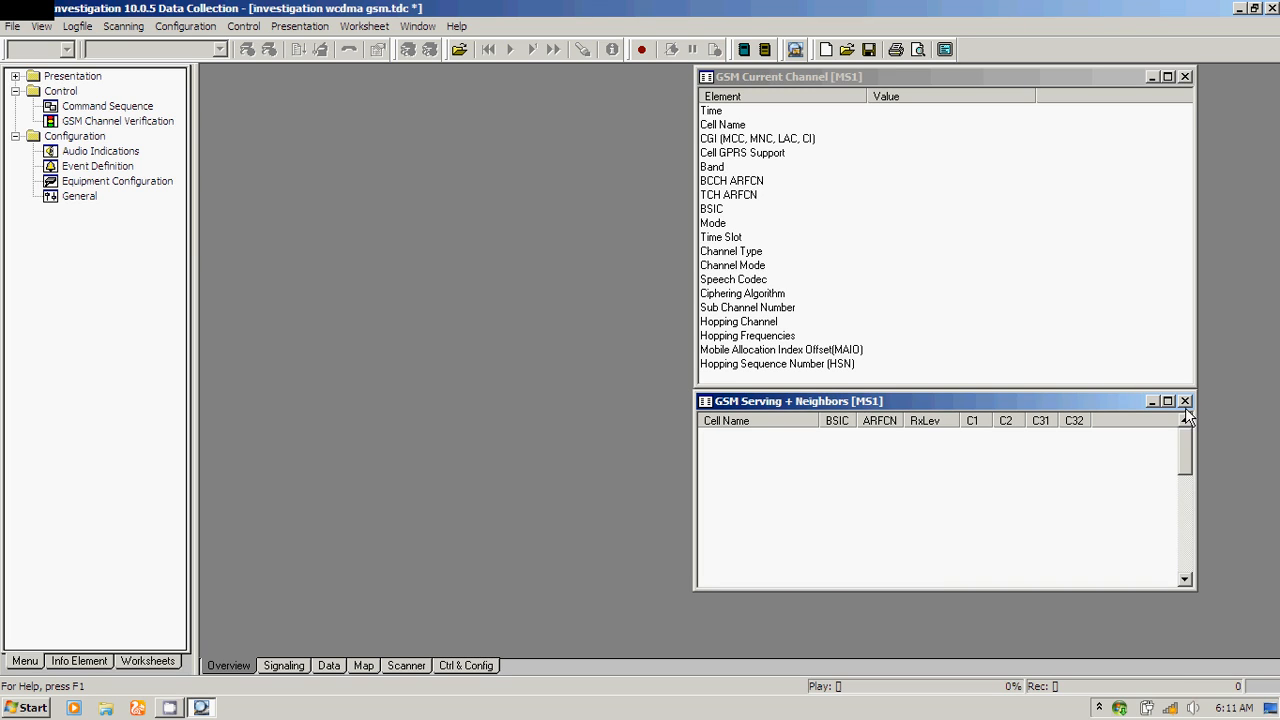
pyautogui.click(1185, 402)
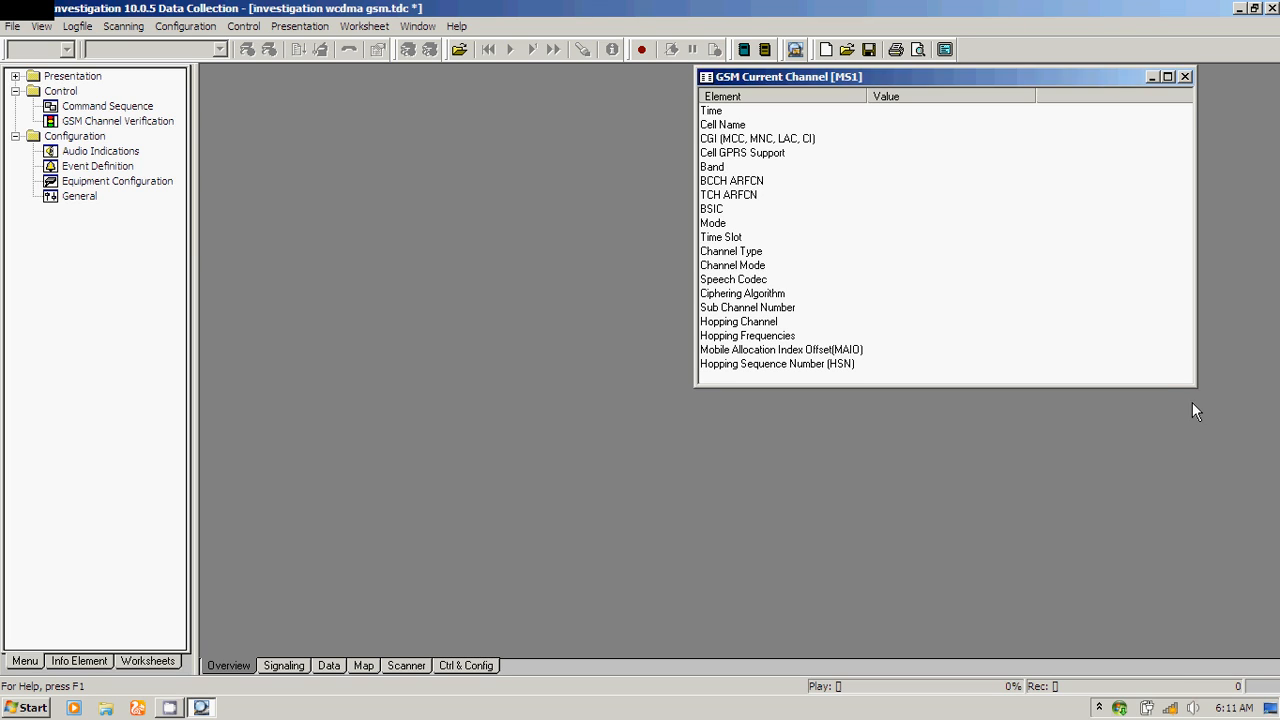
pyautogui.click(1185, 77)
# Step: Hide the Navigator to free the whole workspace
pyautogui.click(62, 26)
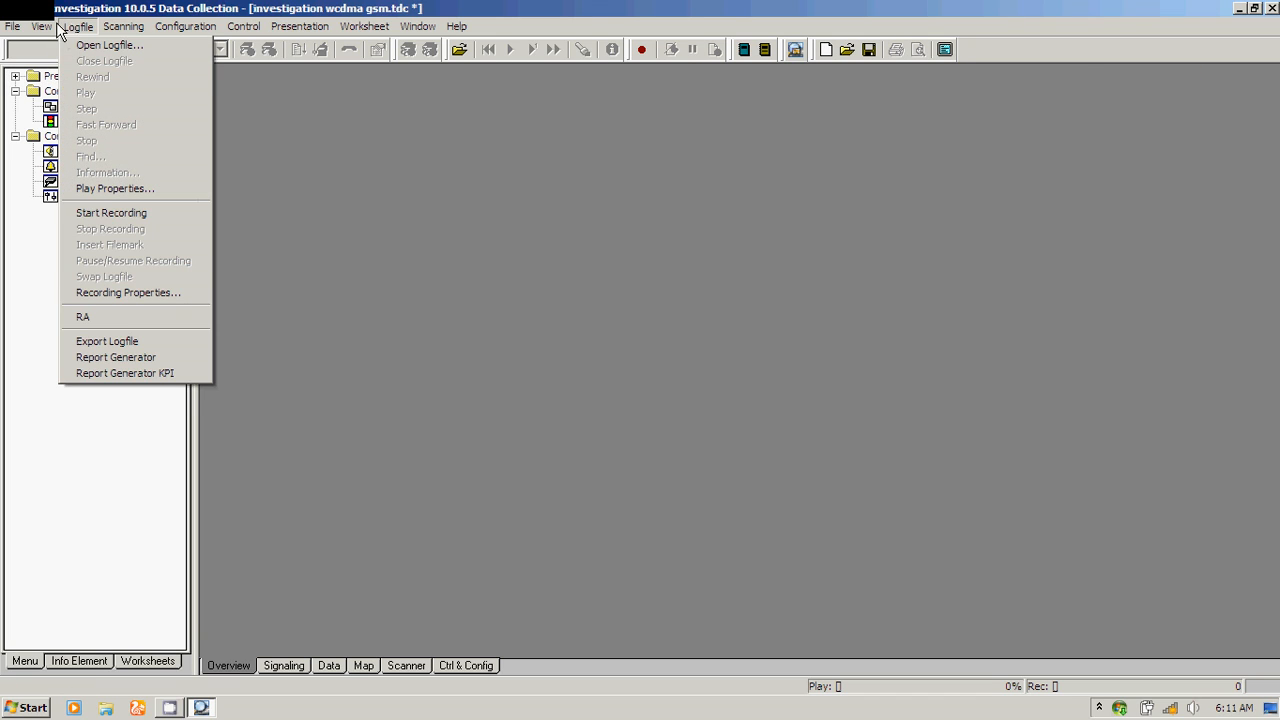
pyautogui.moveTo(42, 26)
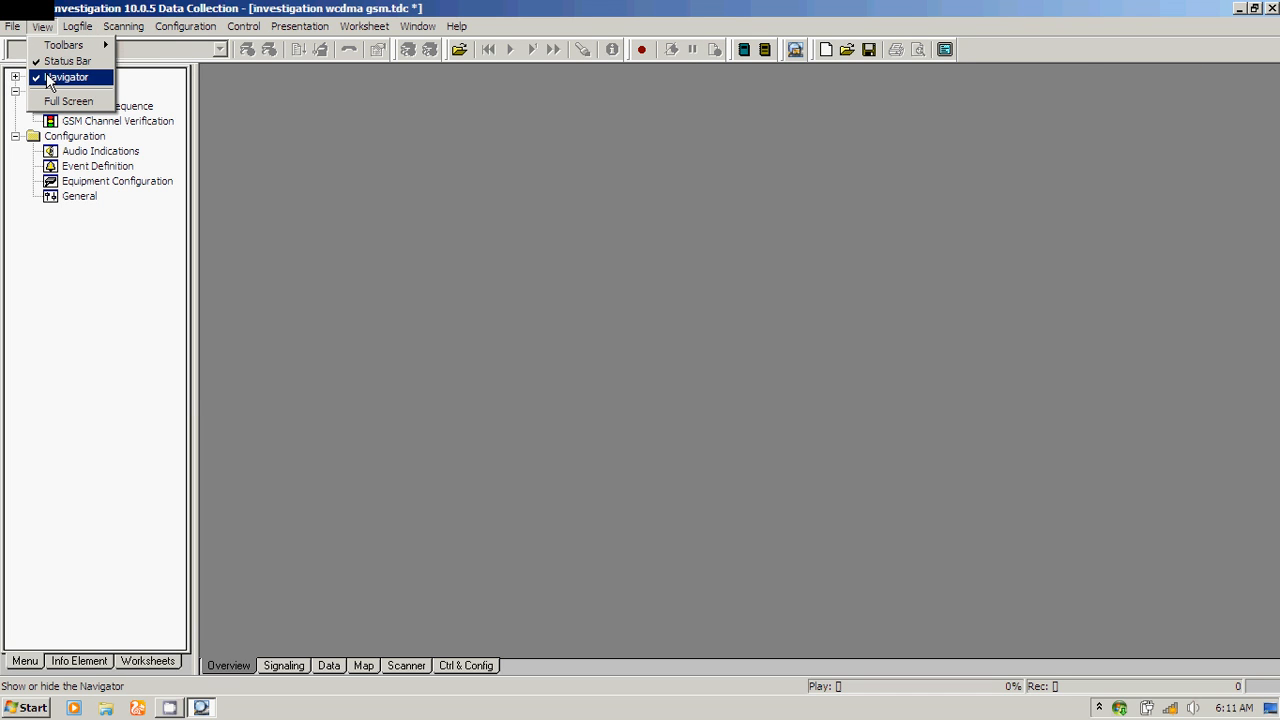
pyautogui.click(47, 78)
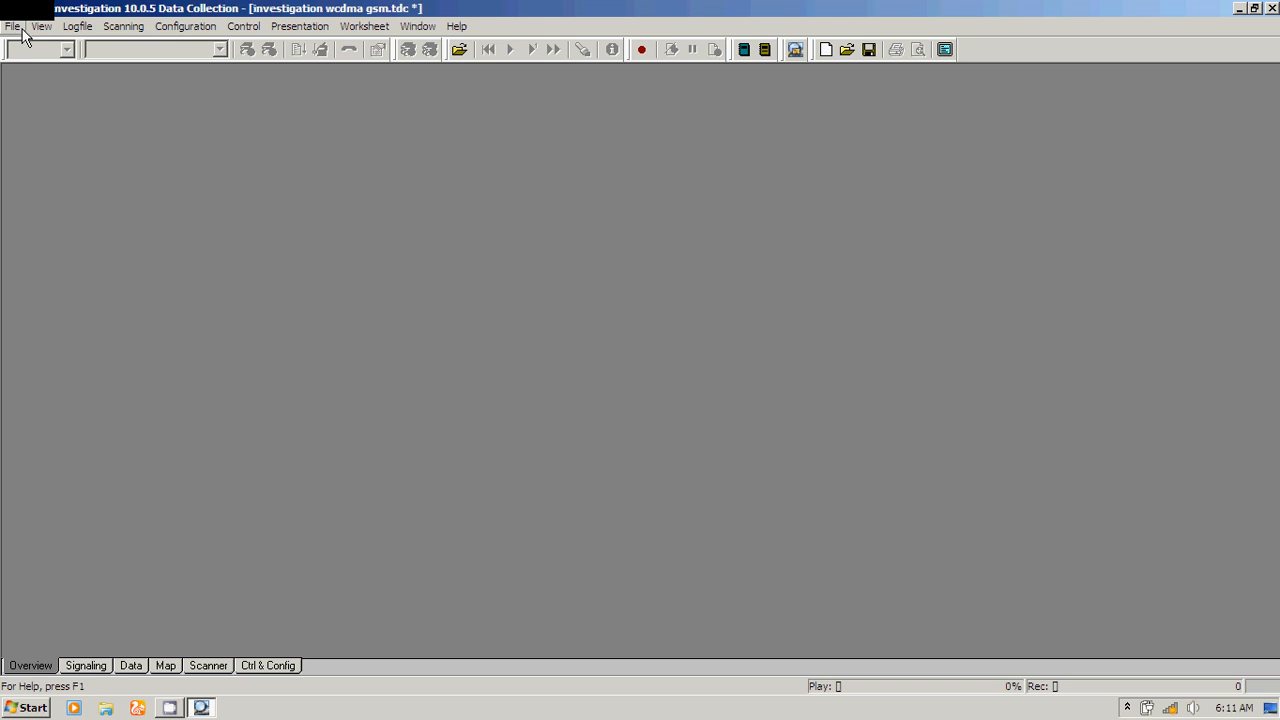
# Step: Open a Map presentation window on the Overview worksheet and move it higher so that more of it shows
pyautogui.click(312, 25)
pyautogui.moveTo(320, 188)
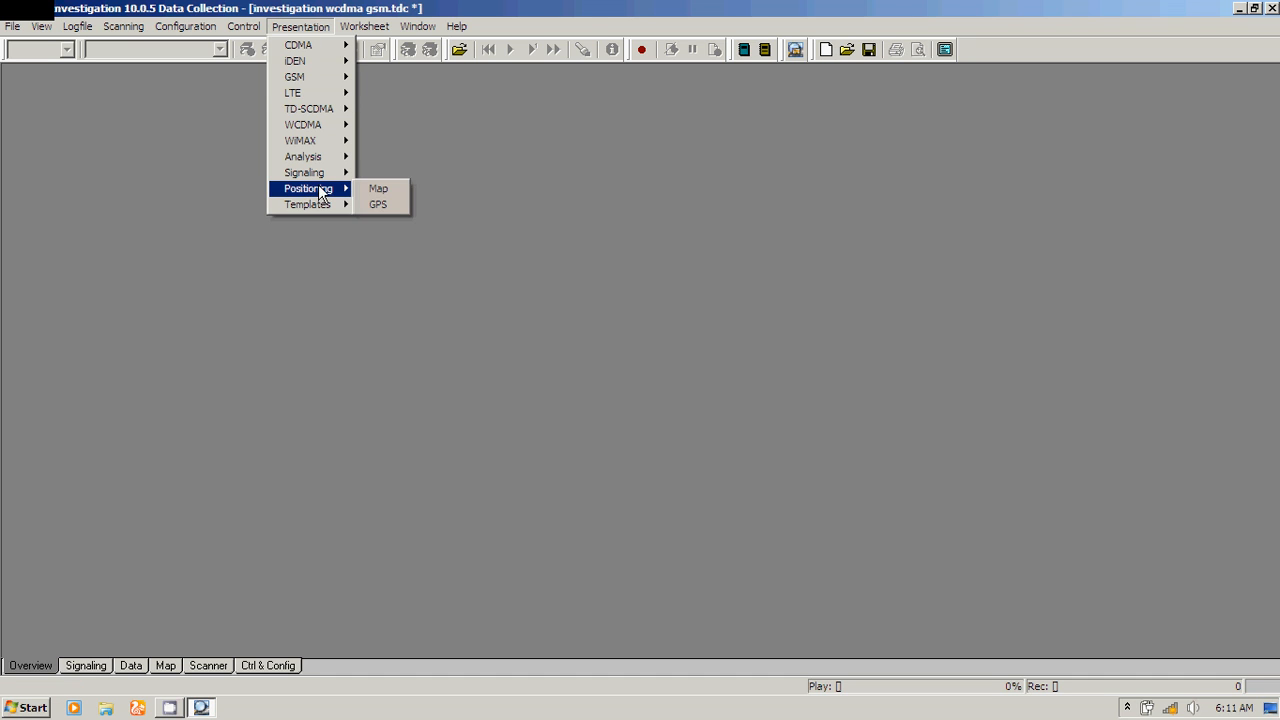
pyautogui.click(378, 188)
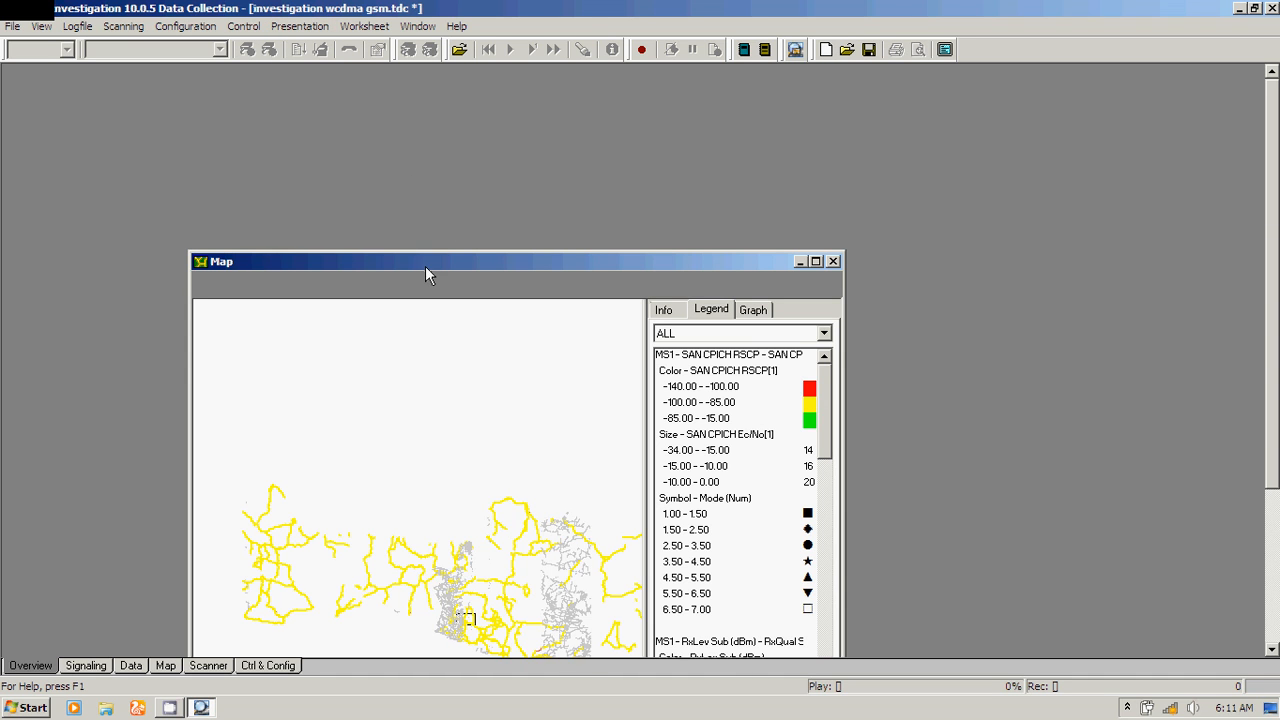
pyautogui.moveTo(425, 266); pyautogui.dragTo(432, 175)
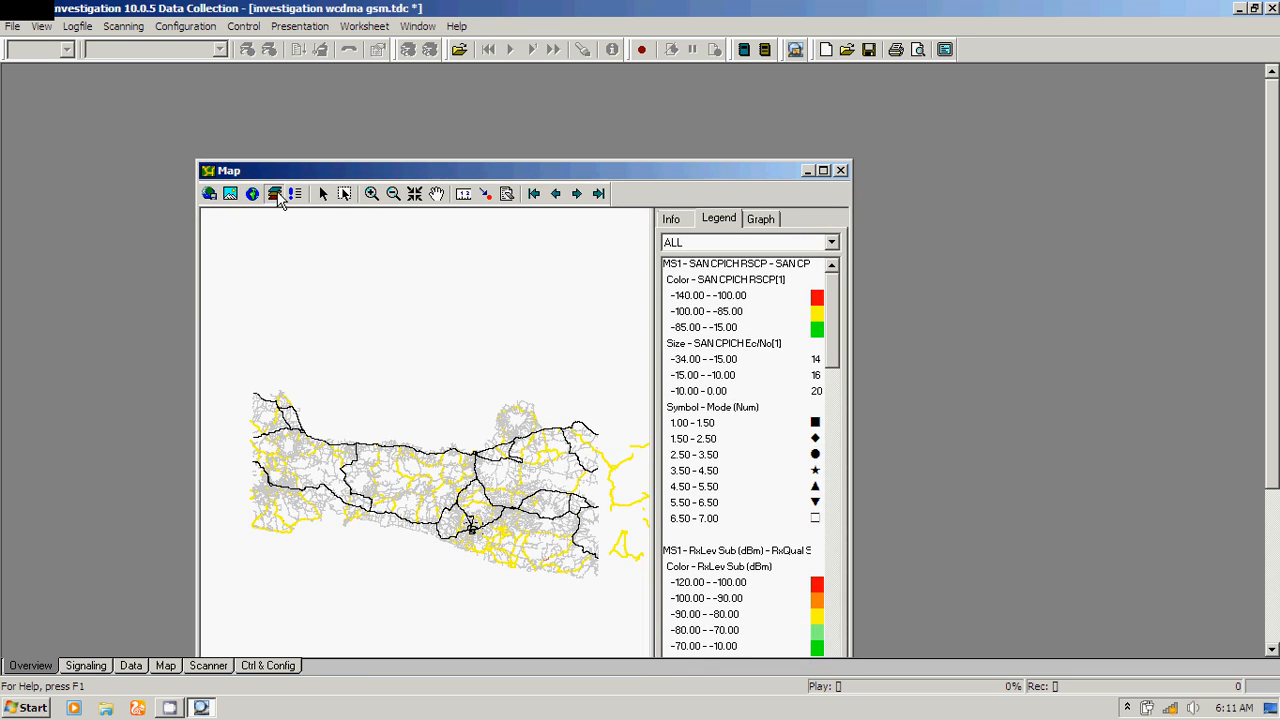
# Step: Remove the jalan2_Main Road, jalan2_Local Road, Jateng_Jatim_Jalan2 and jalan2_Collector Road layers from the map and move its window to the workspace corner
pyautogui.click(275, 195)
pyautogui.scroll(-1, 577, 333)
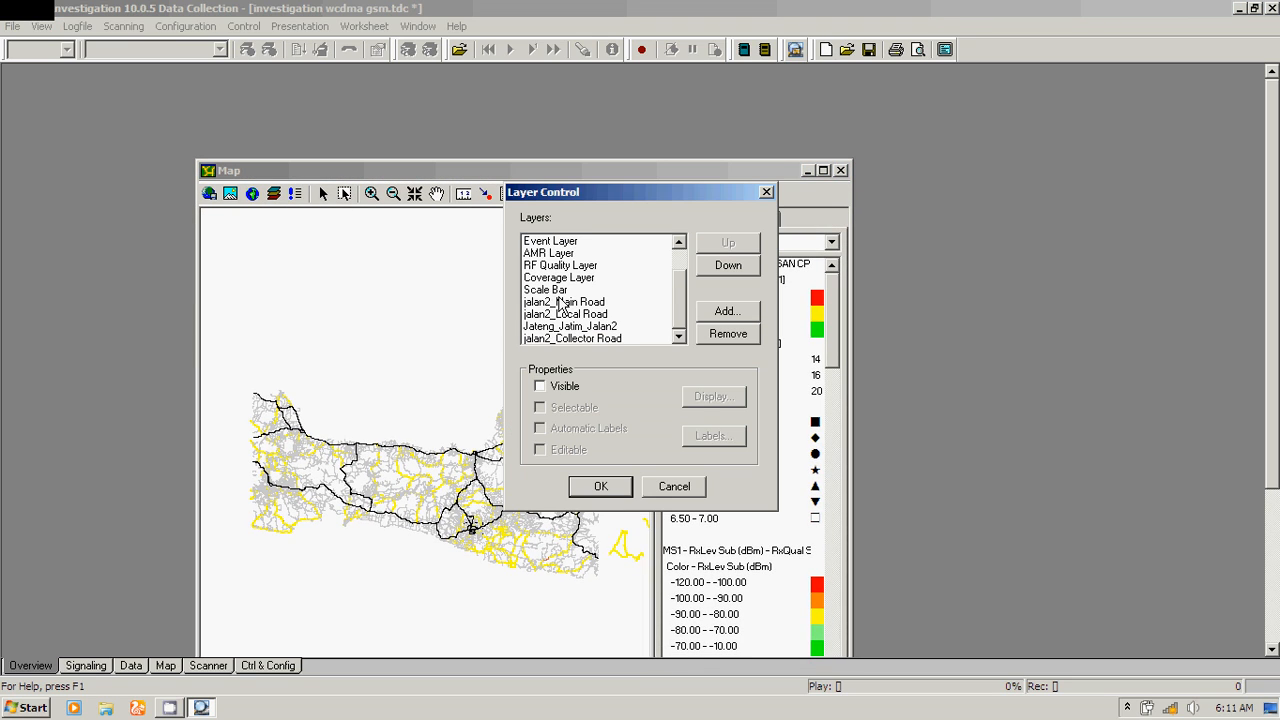
pyautogui.click(564, 301)
pyautogui.click(735, 335)
pyautogui.click(728, 334)
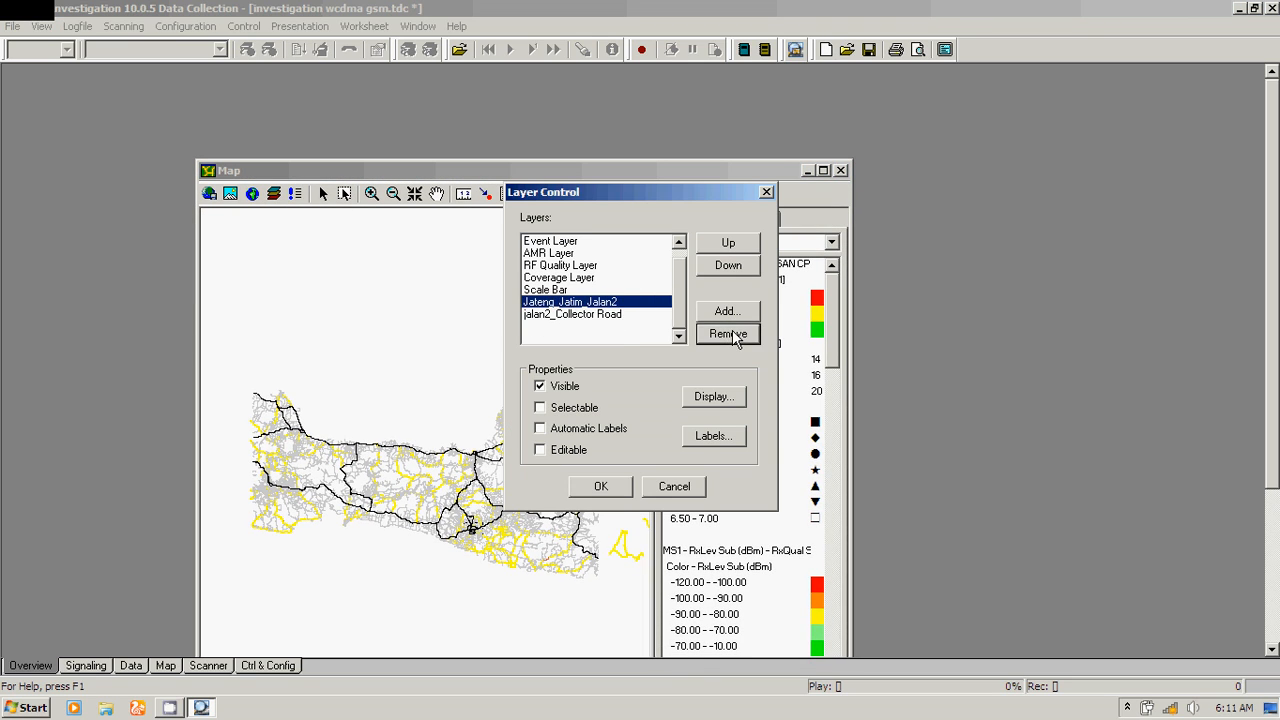
pyautogui.click(728, 334)
pyautogui.click(728, 334)
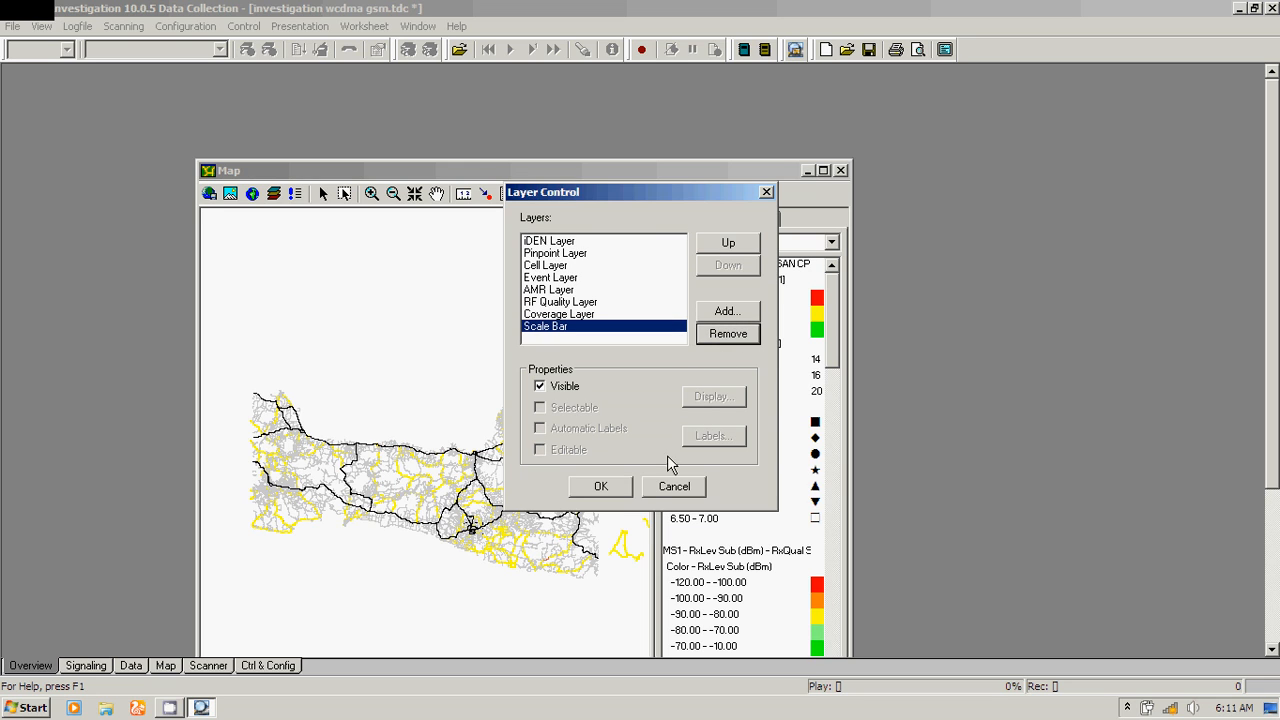
pyautogui.click(611, 481)
pyautogui.moveTo(548, 172); pyautogui.dragTo(355, 71)
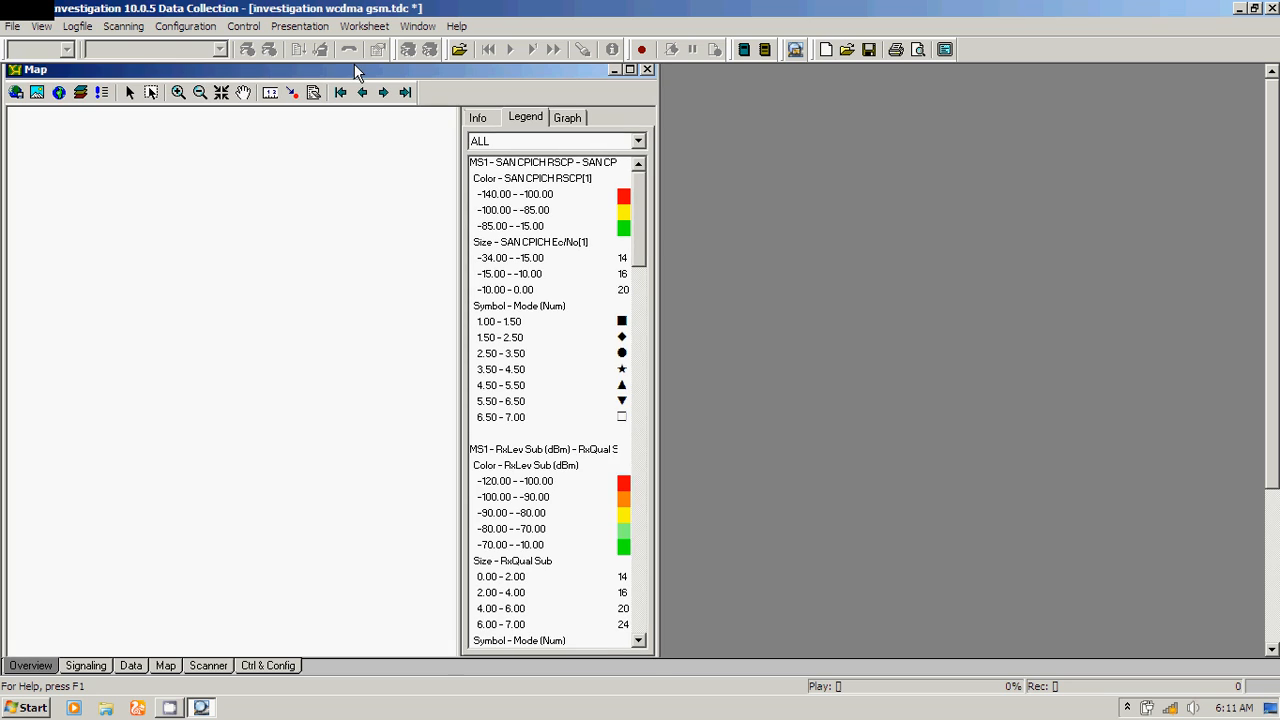
# Step: Launch Geoset Manager from the Map window and permanently delete the existing dt geoset from the Road CJ folder
pyautogui.click(15, 93)
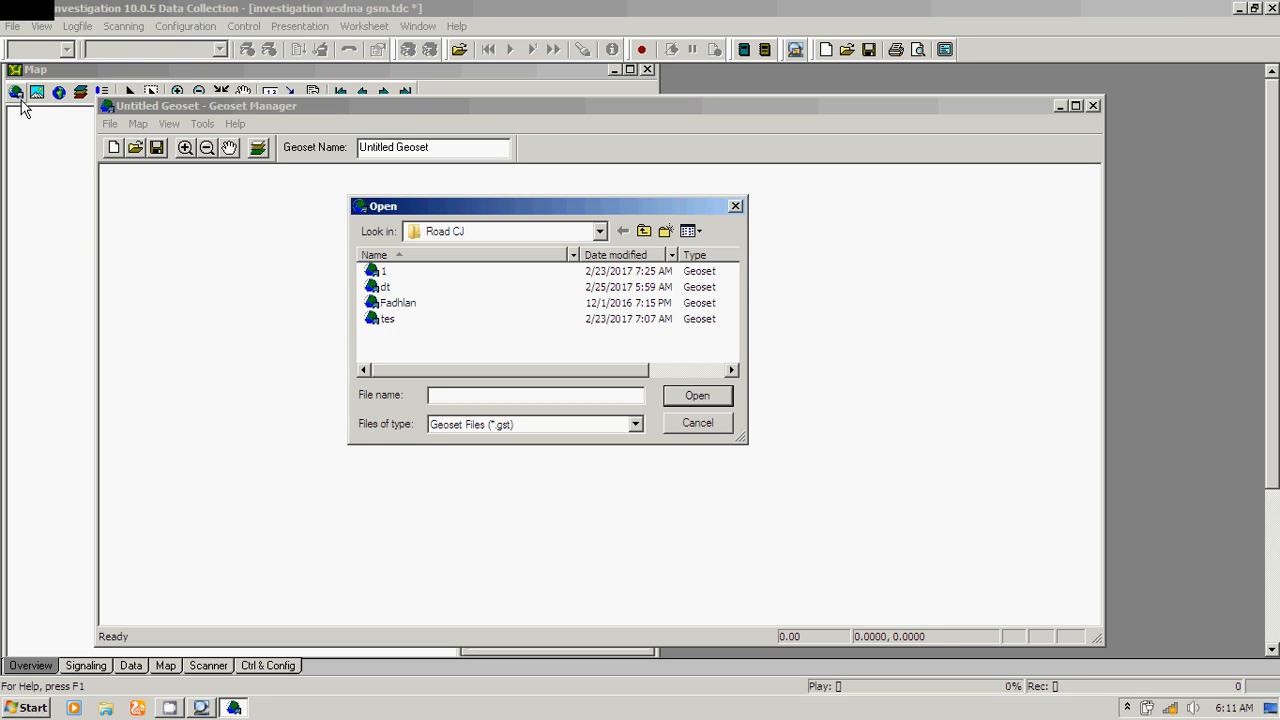
pyautogui.click(389, 288)
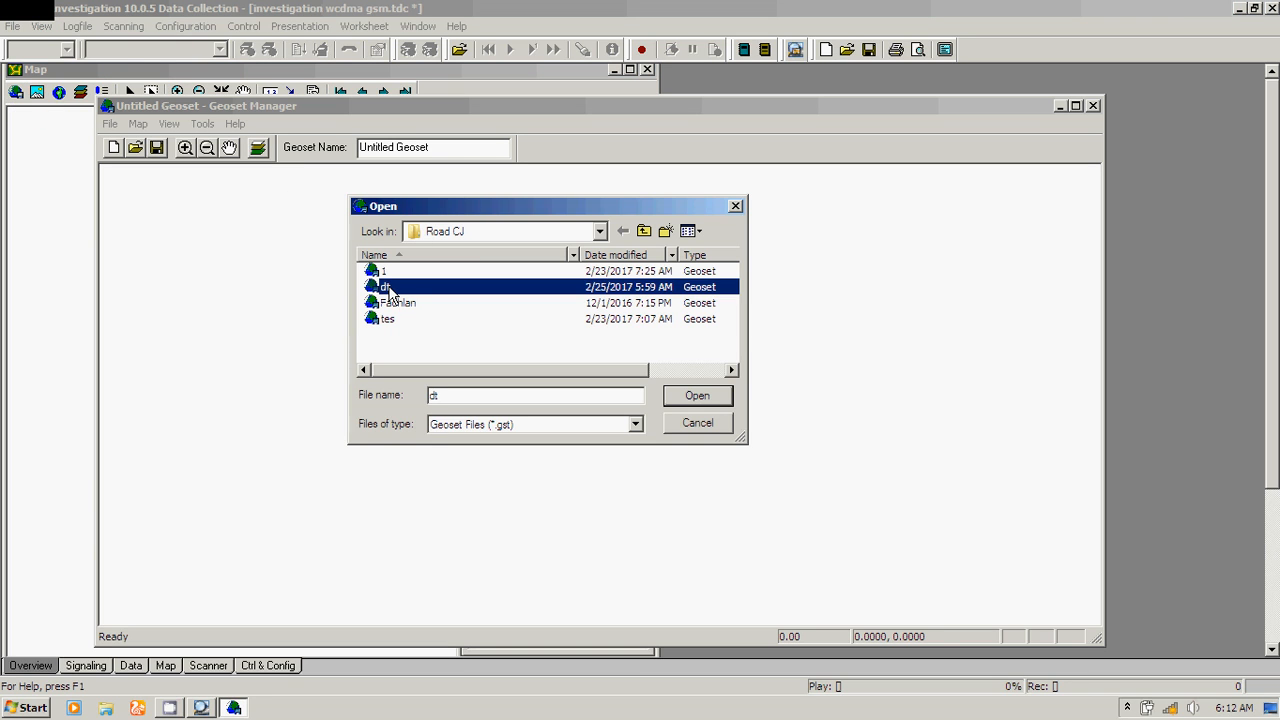
pyautogui.press('Delete')
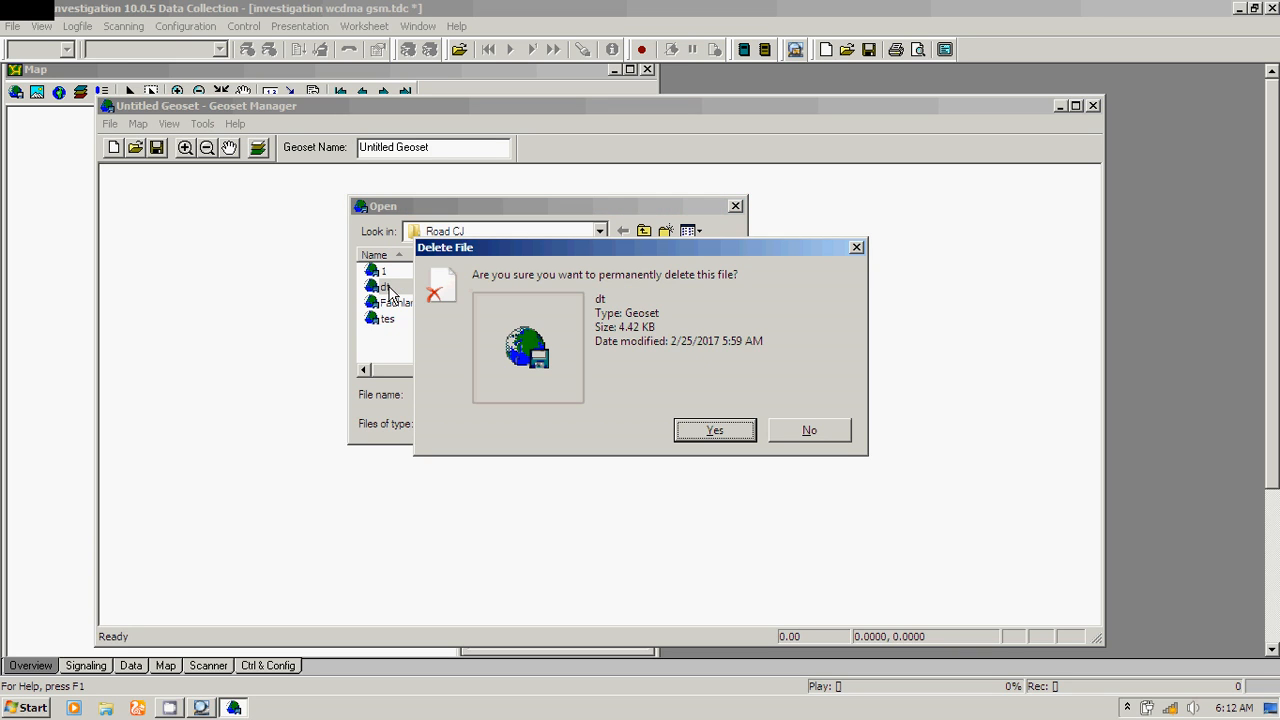
pyautogui.press('Return')
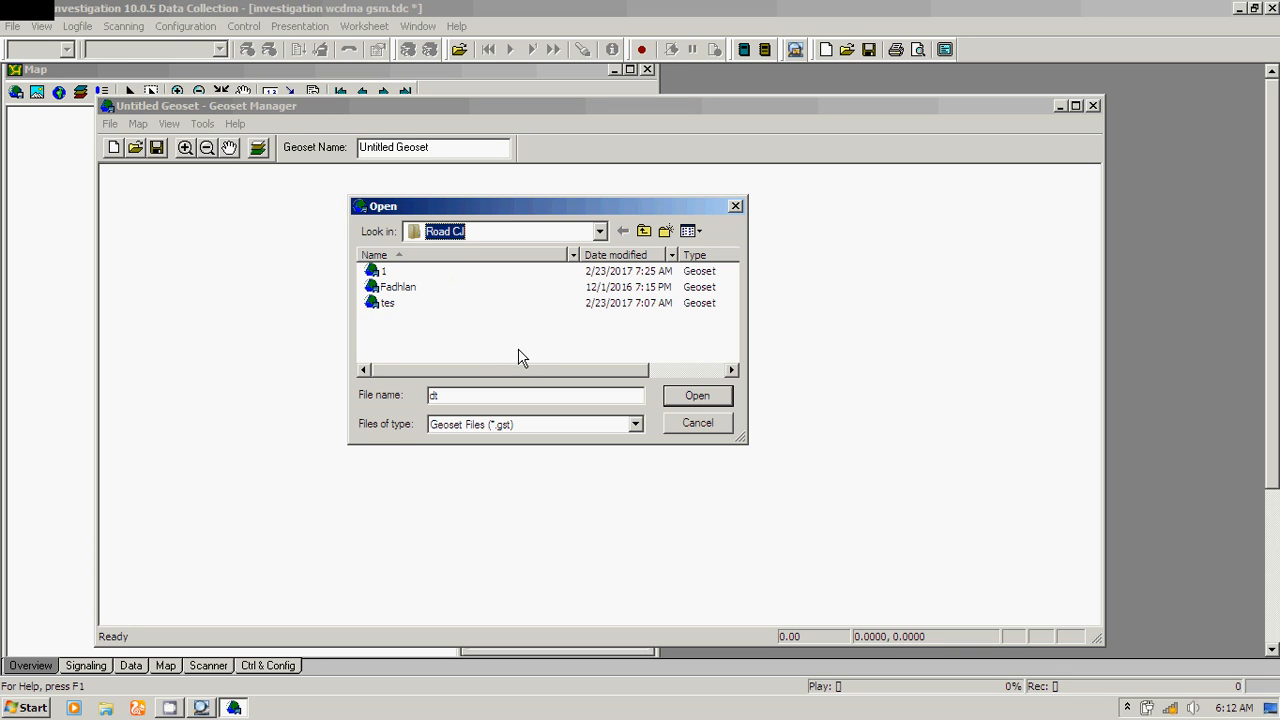
pyautogui.click(697, 423)
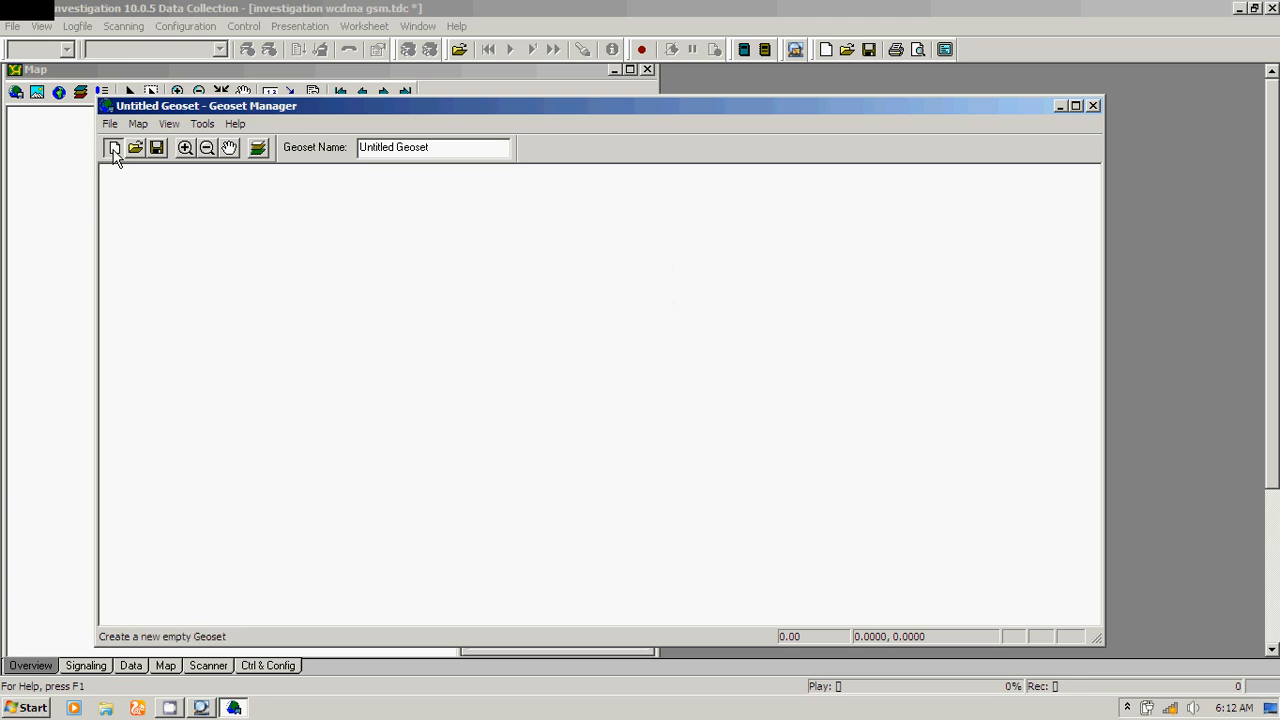
# Step: Create a new geoset containing all four MapInfo road tables from the Road CJ folder
pyautogui.click(114, 148)
pyautogui.click(717, 312)
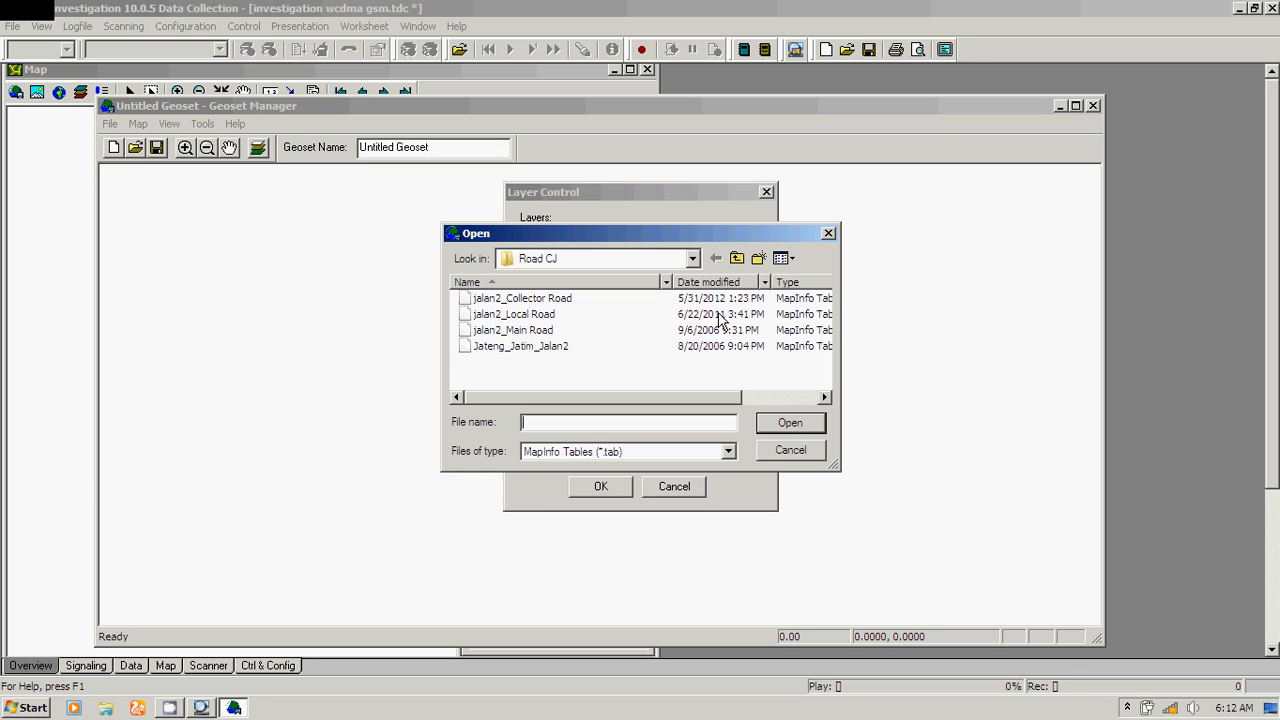
pyautogui.moveTo(507, 365); pyautogui.dragTo(503, 311)
pyautogui.click(817, 423)
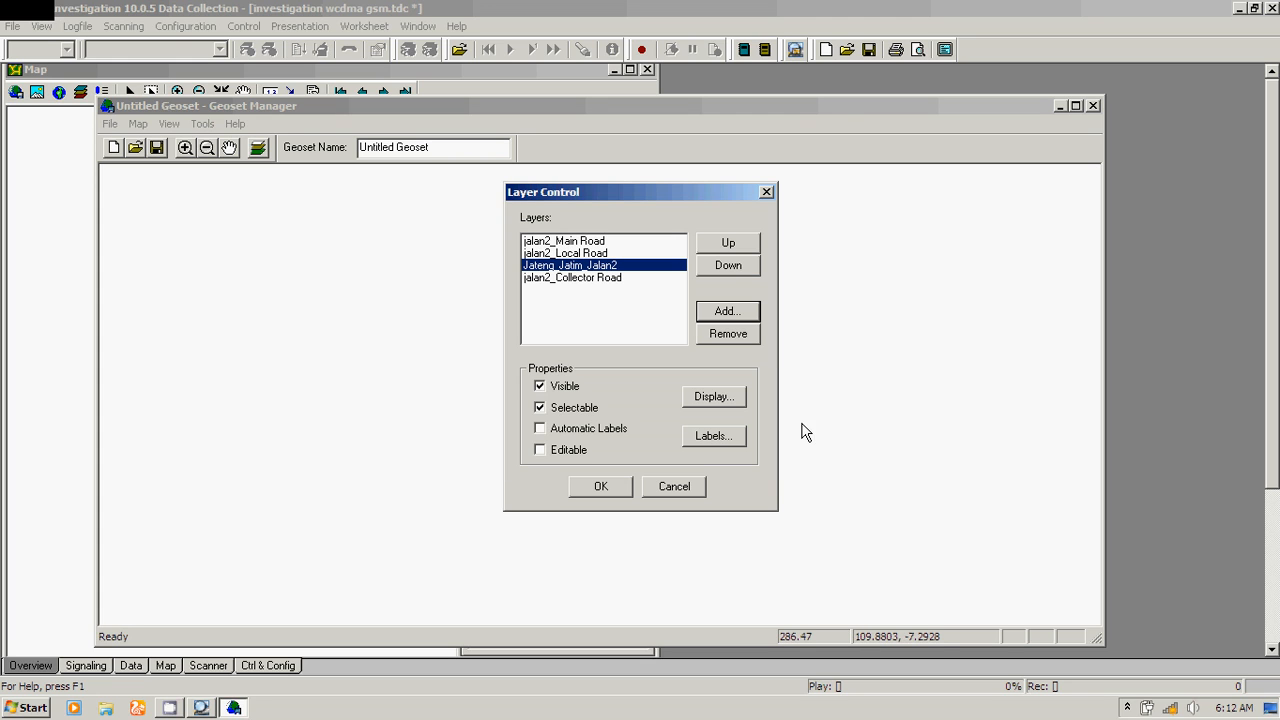
pyautogui.click(602, 486)
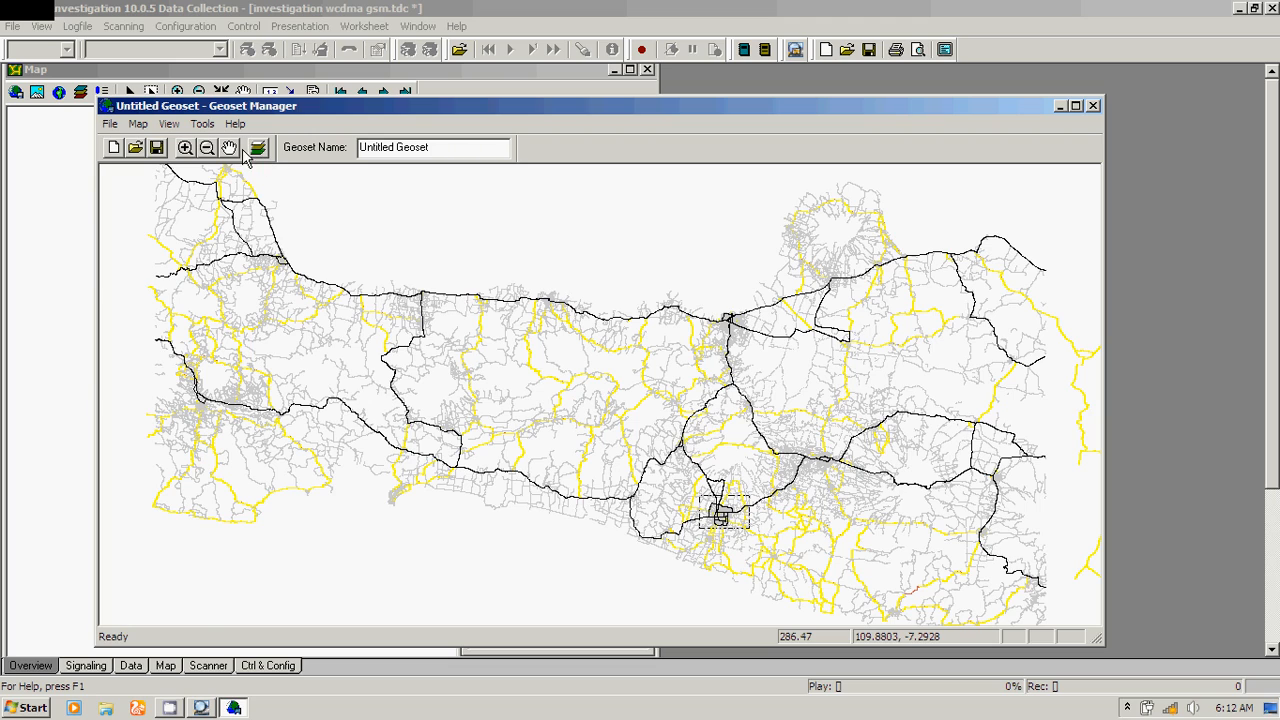
# Step: Save the geoset in Road CJ with file name and geoset name dt, and close Geoset Manager
pyautogui.click(156, 148)
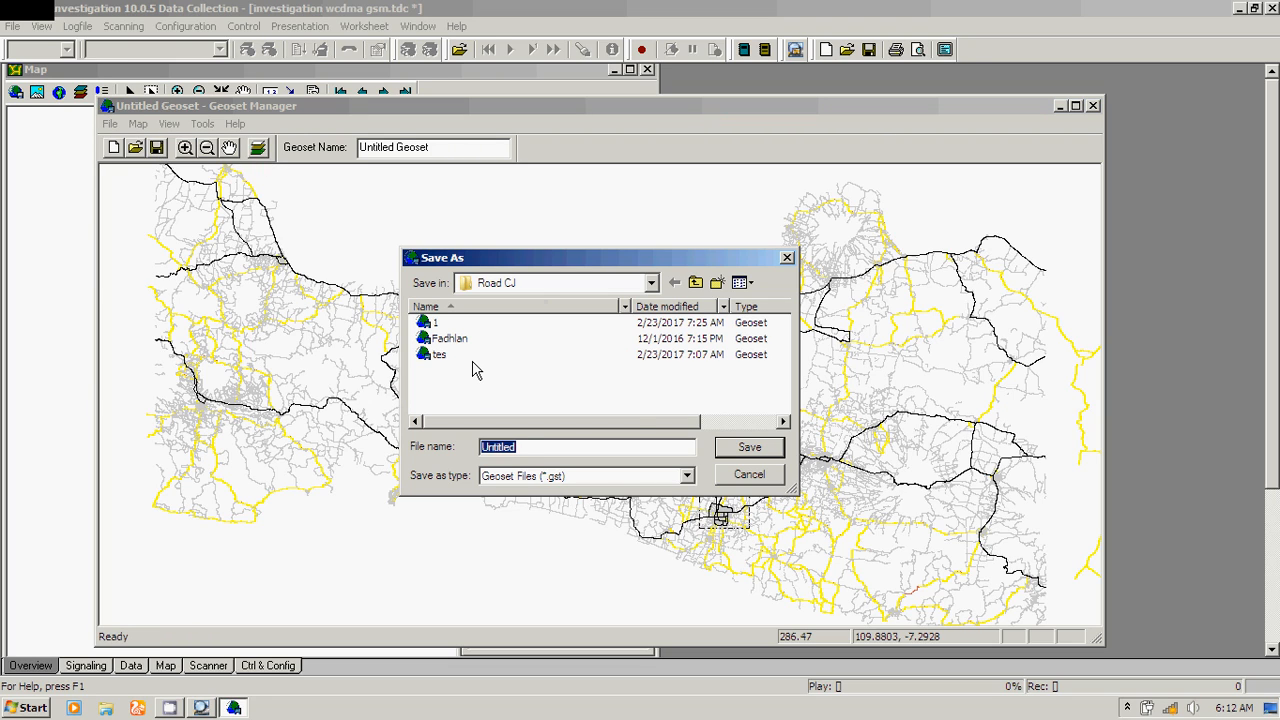
pyautogui.write('dt')
pyautogui.press('Return')
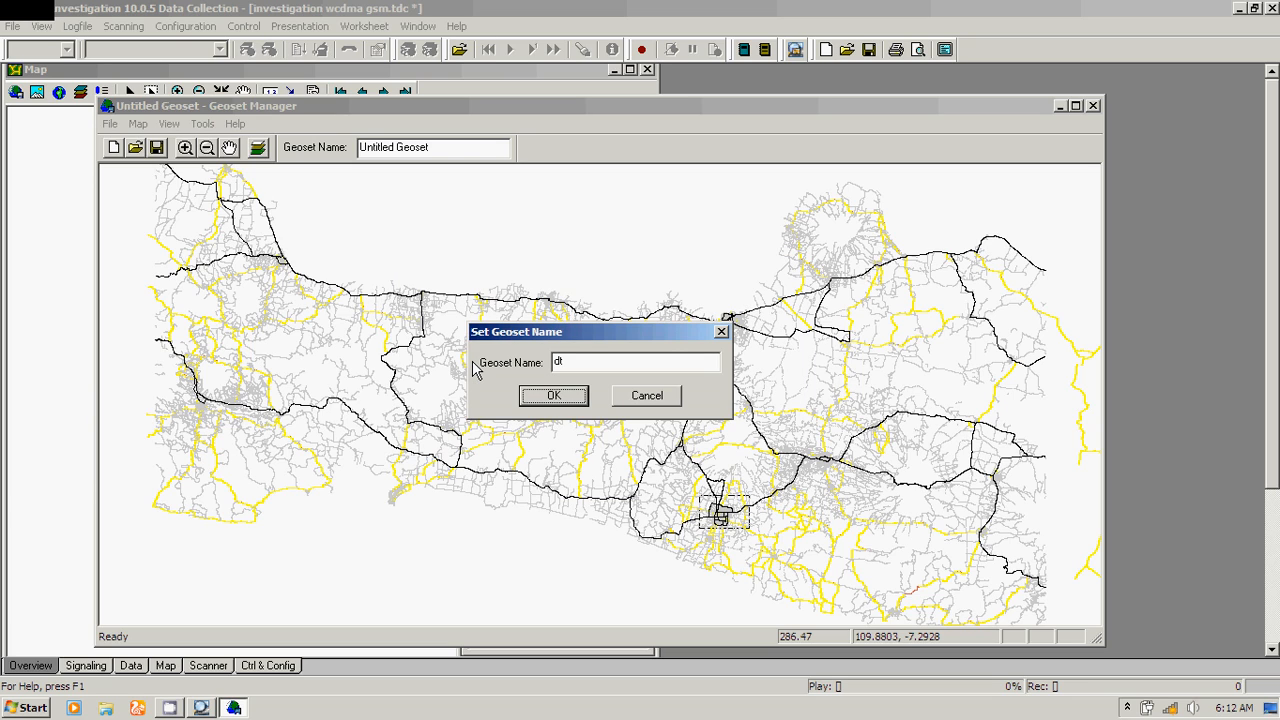
pyautogui.press('Return')
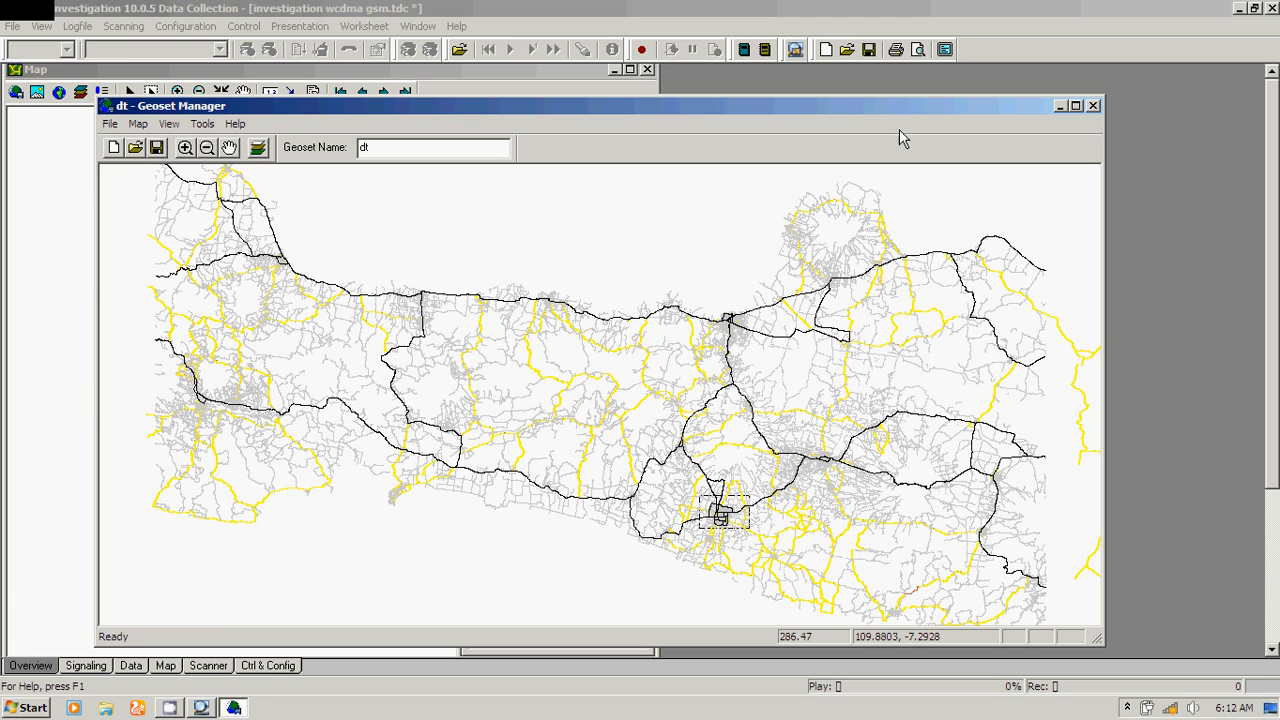
pyautogui.click(1094, 106)
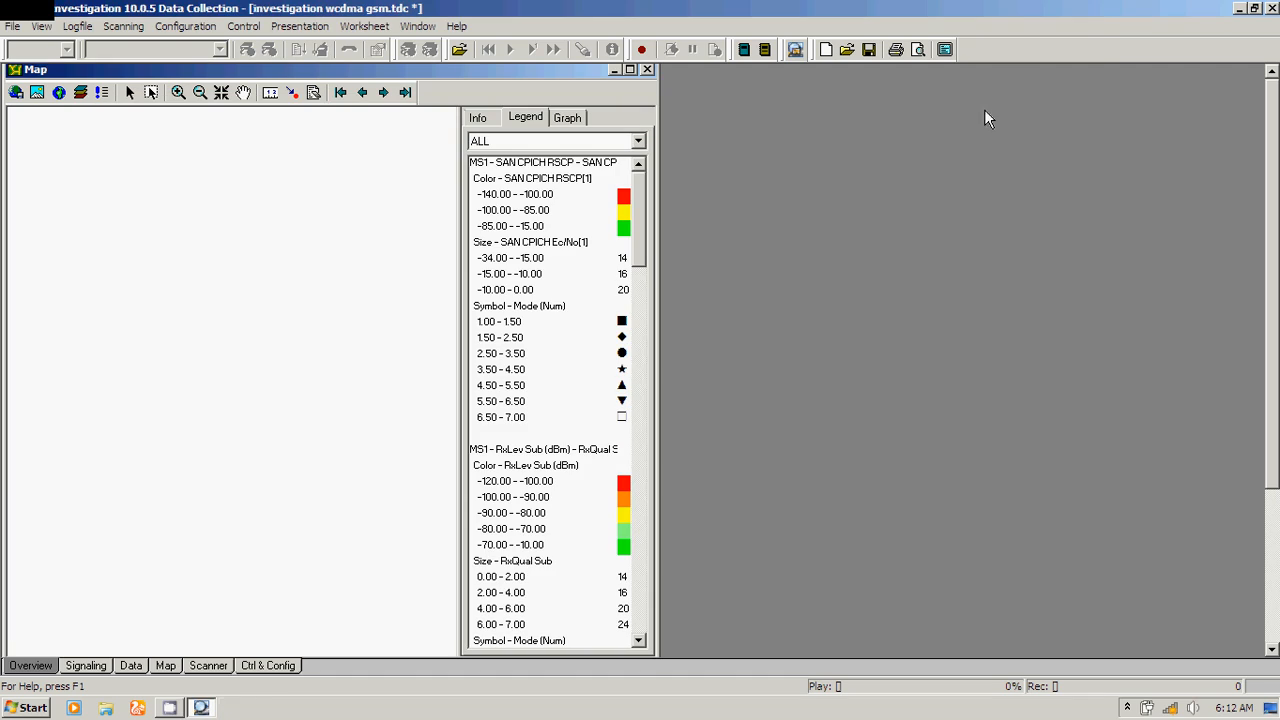
# Step: Load the dt geoset from the Road CJ folder into the Map window
pyautogui.click(38, 93)
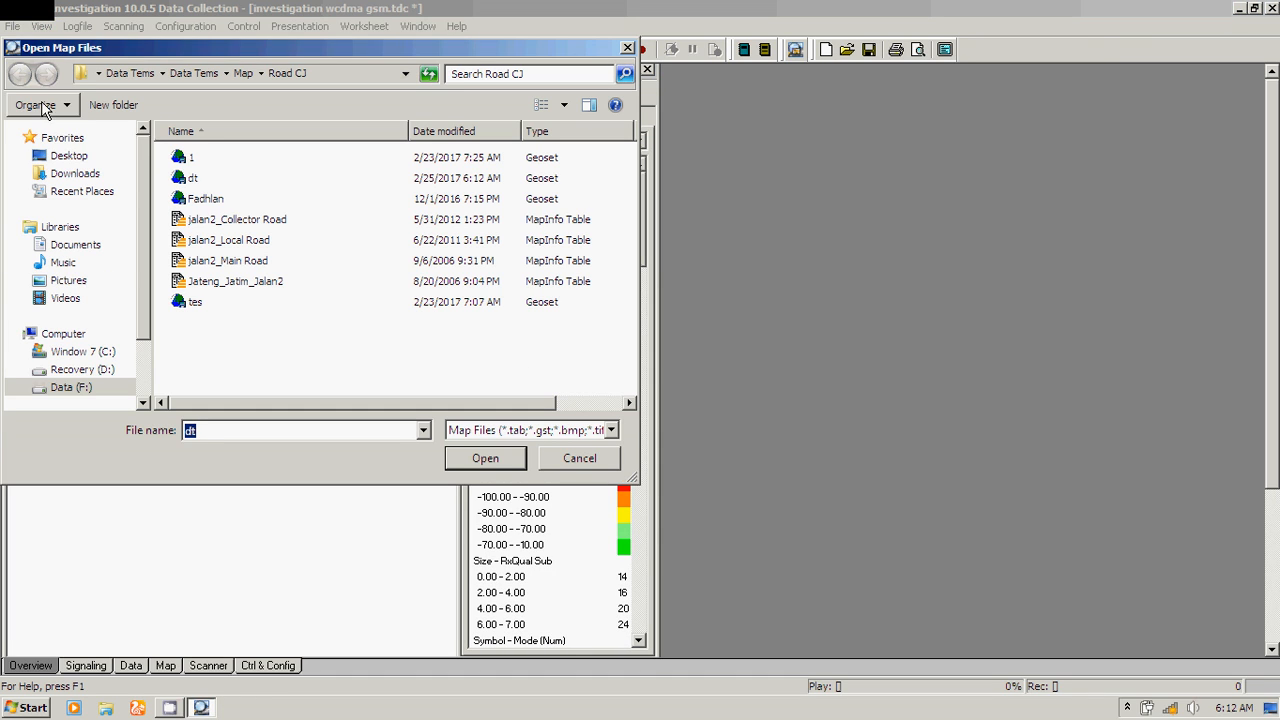
pyautogui.click(198, 180)
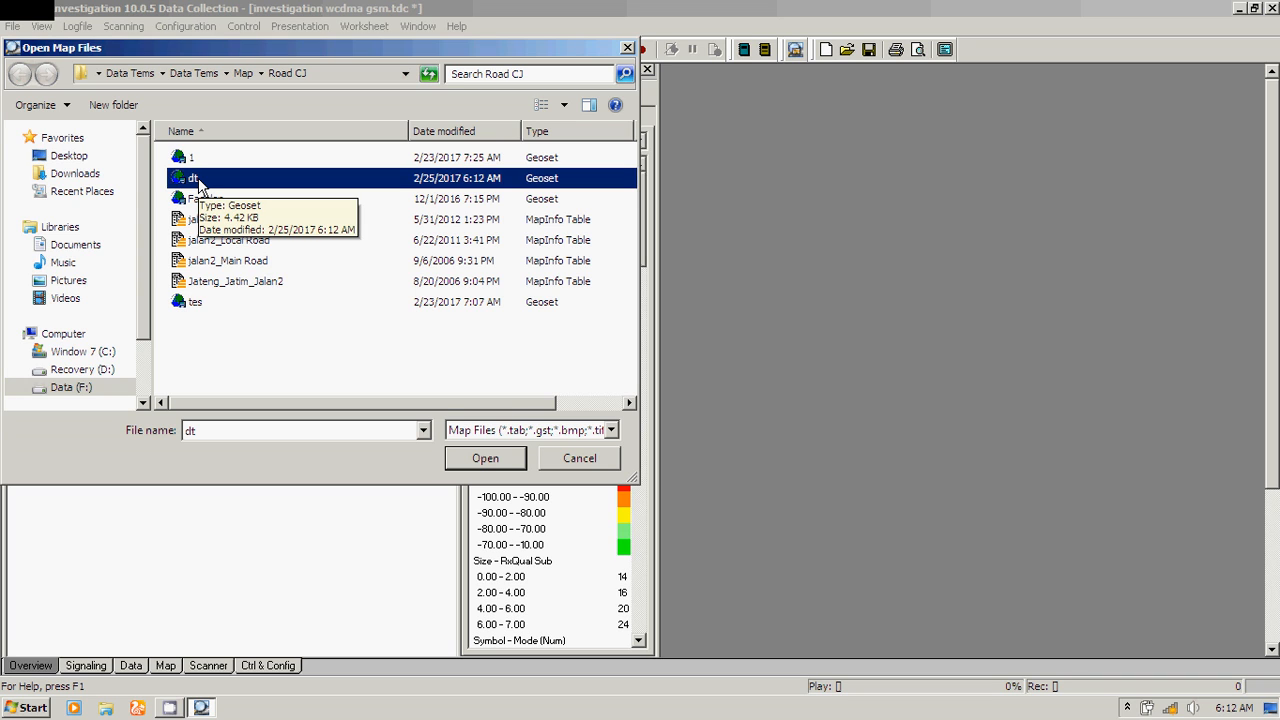
pyautogui.click(483, 460)
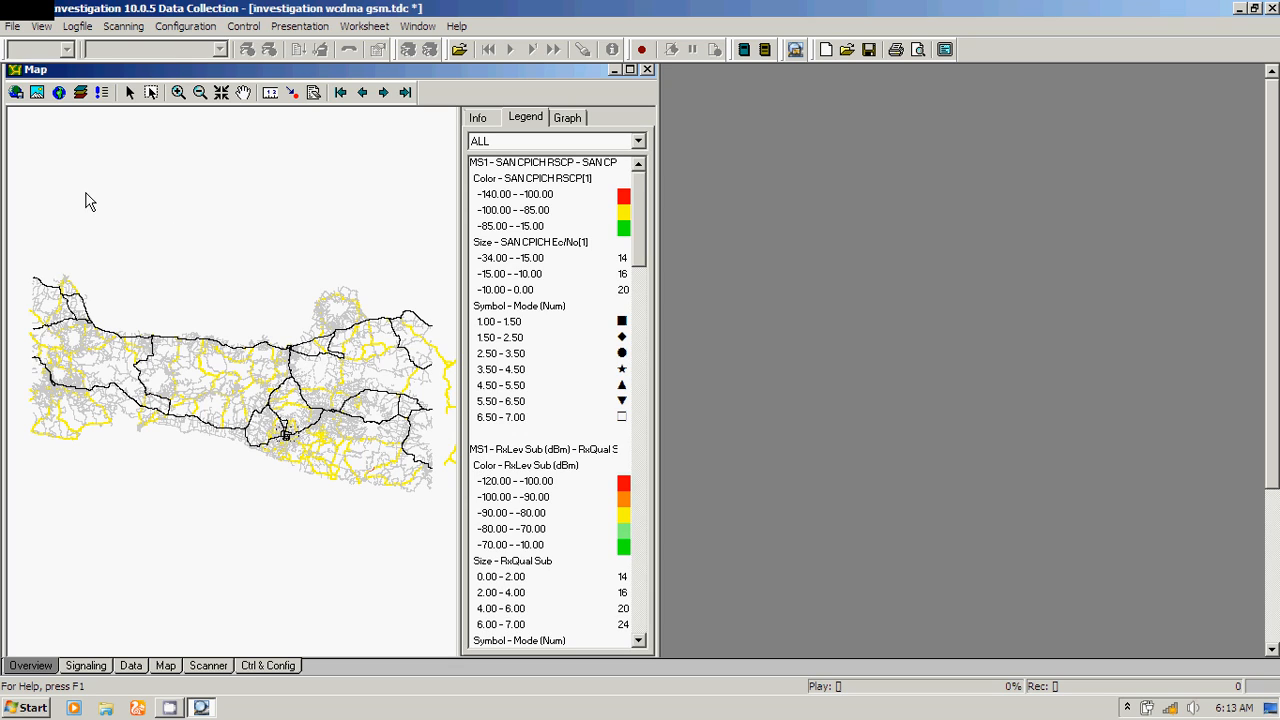
# Step: Reopen Geoset Manager and open the dt geoset from the Road CJ folder
pyautogui.click(16, 92)
pyautogui.click(135, 147)
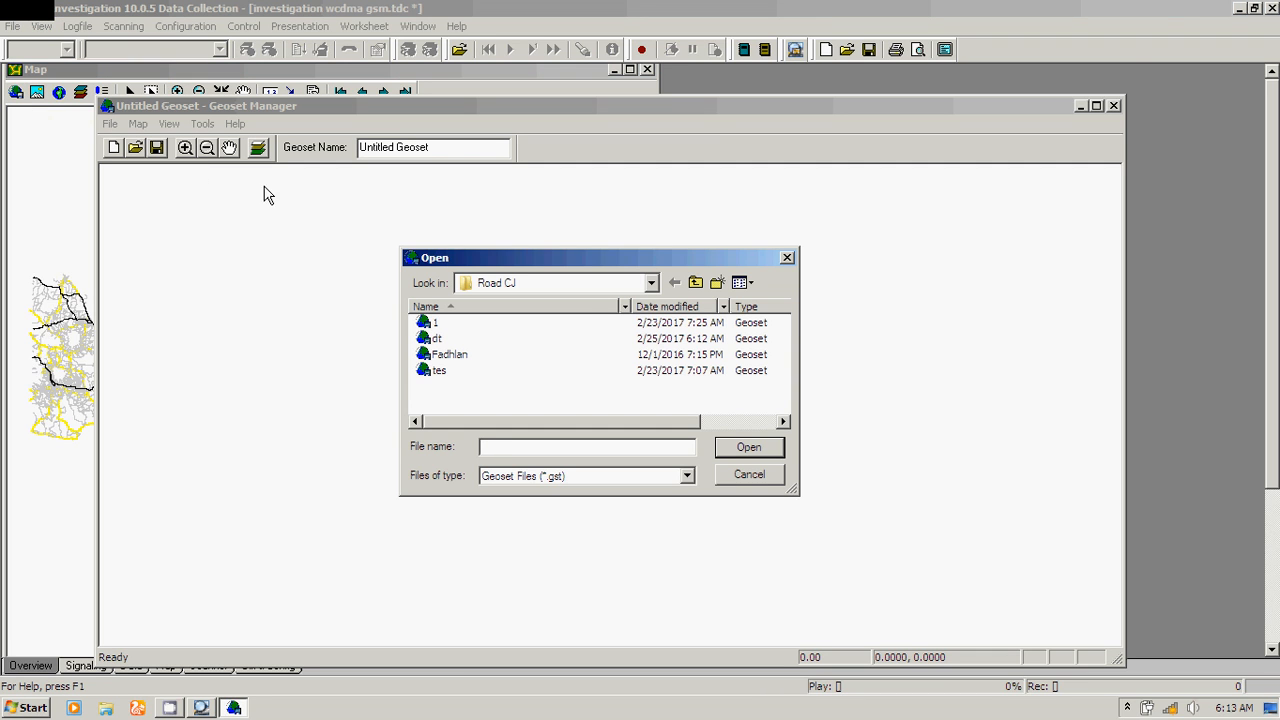
pyautogui.click(456, 338)
pyautogui.click(766, 458)
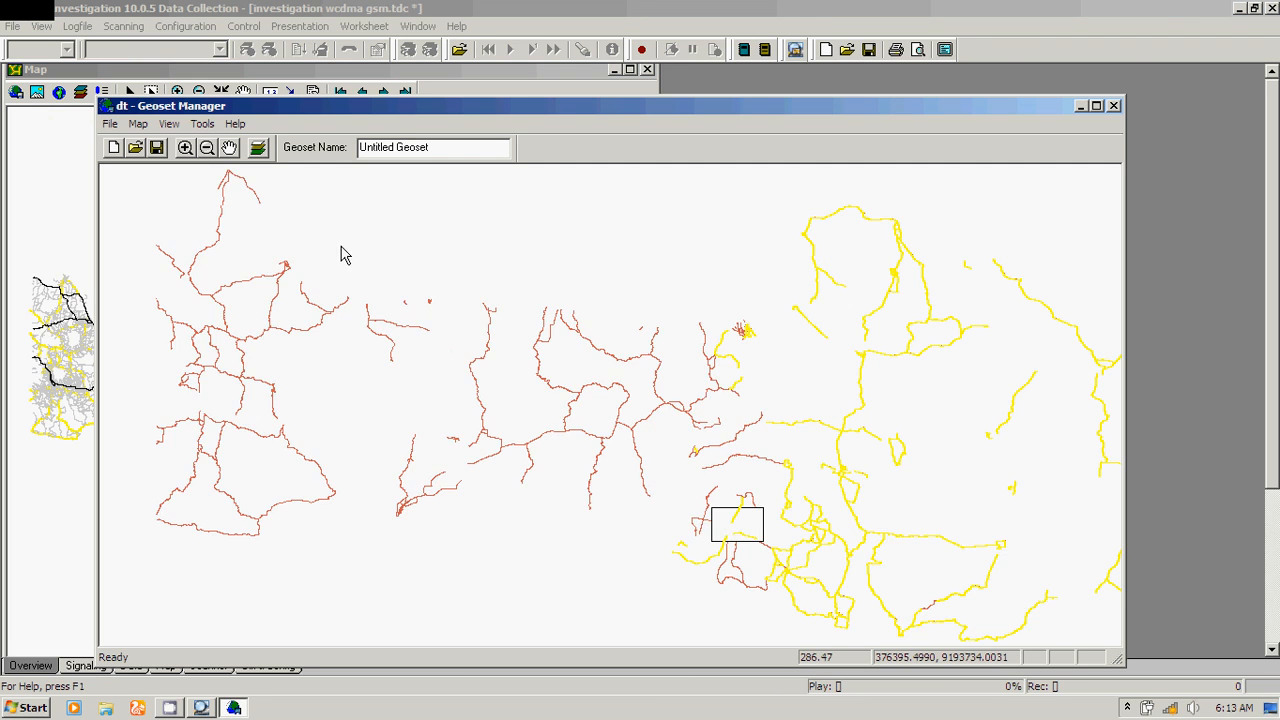
pyautogui.click(113, 147)
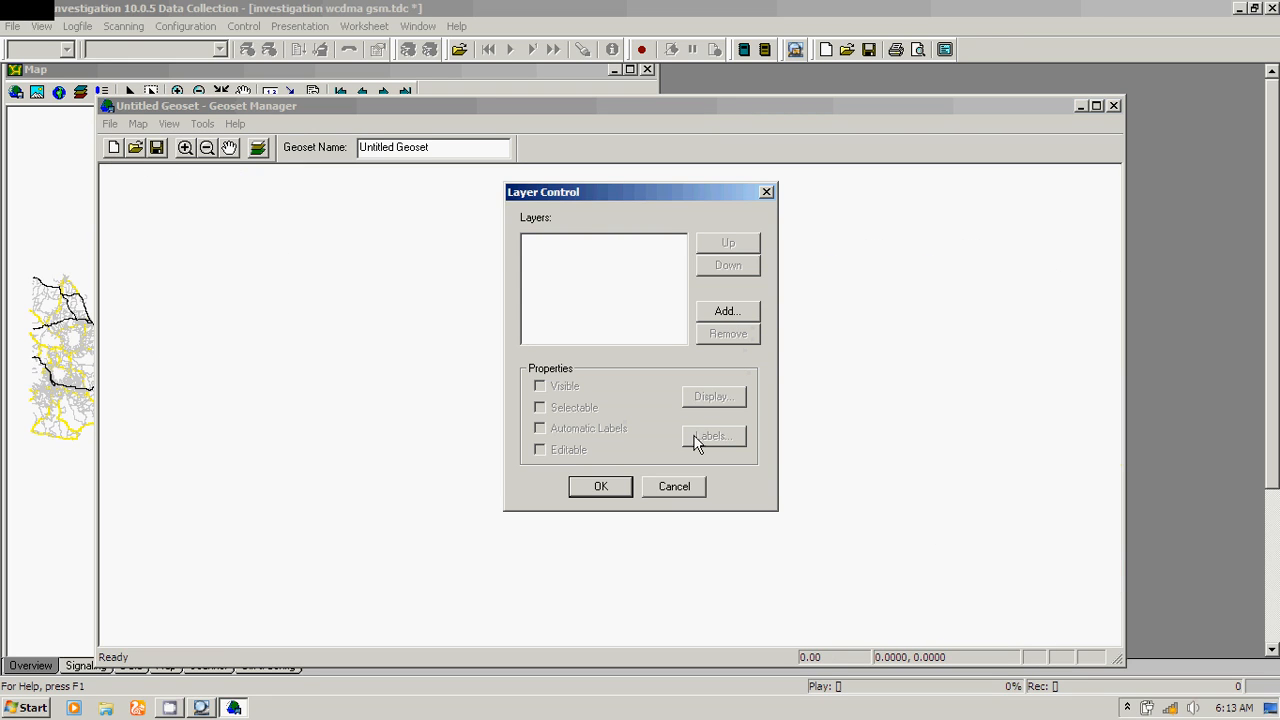
pyautogui.click(687, 485)
pyautogui.click(113, 147)
pyautogui.click(686, 488)
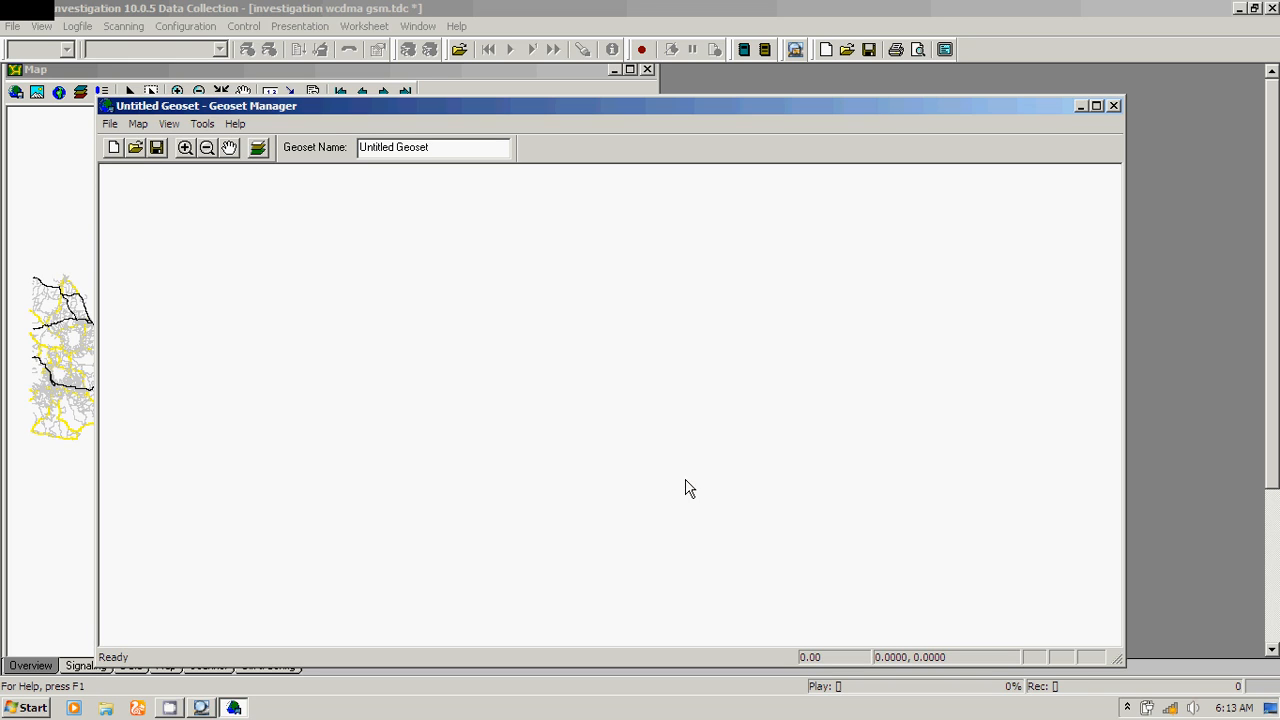
pyautogui.click(258, 148)
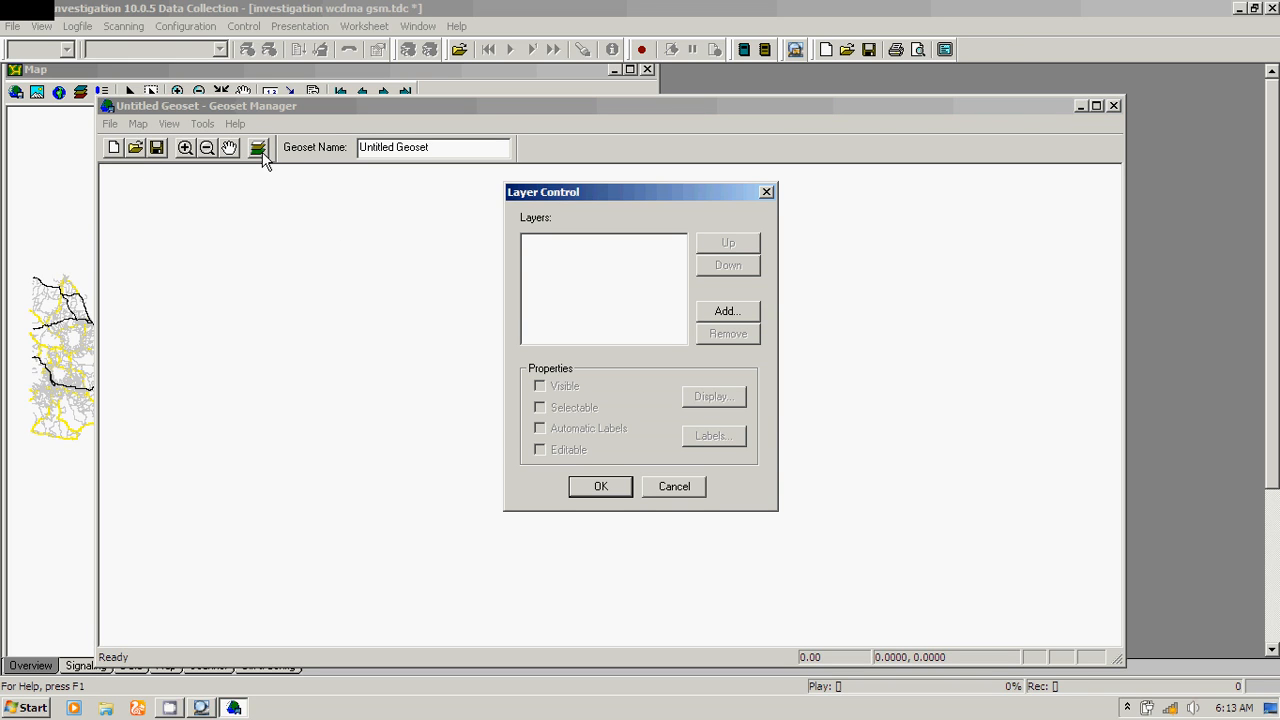
pyautogui.click(686, 487)
# Step: Reopen the recently used dt geoset in Geoset Manager
pyautogui.click(135, 124)
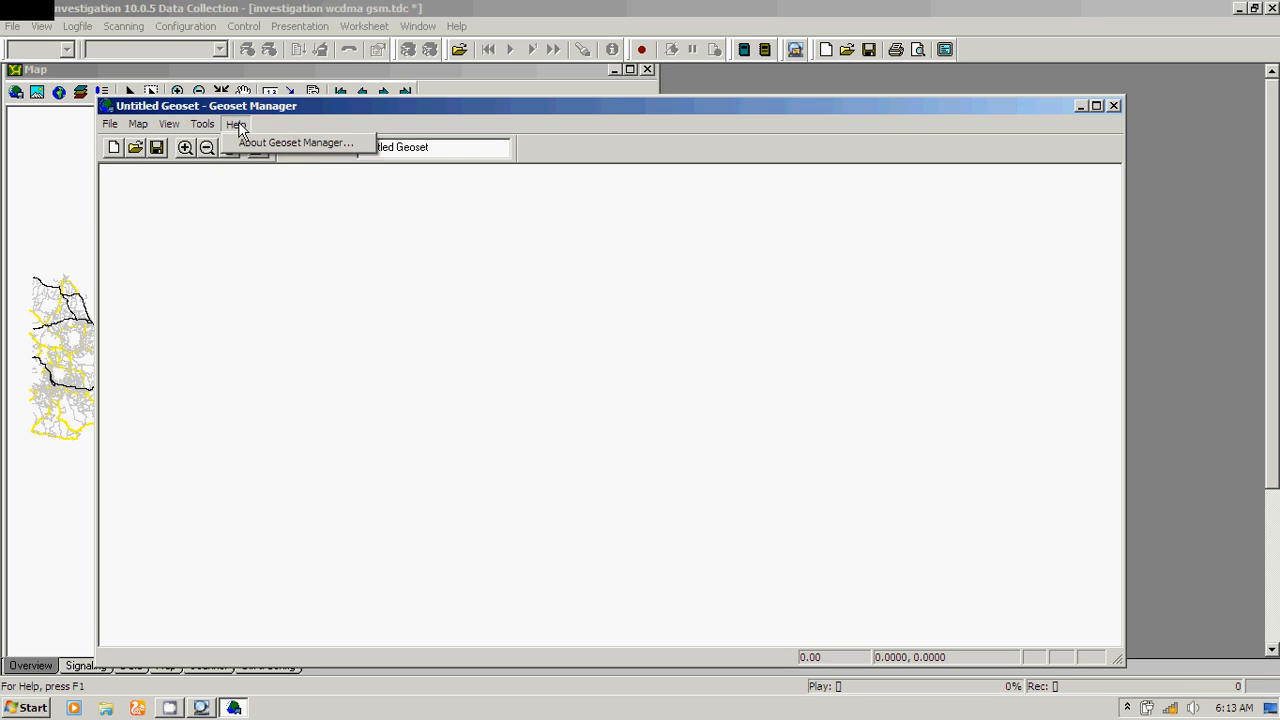
pyautogui.moveTo(110, 126)
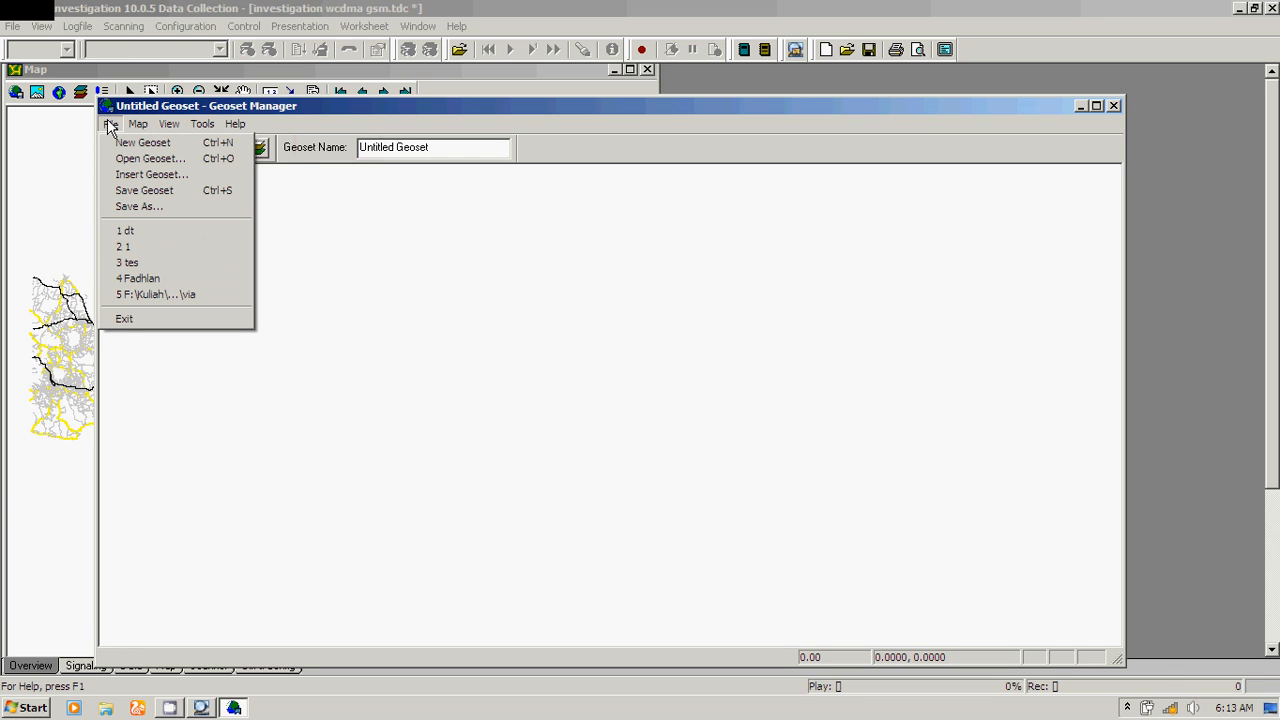
pyautogui.click(138, 231)
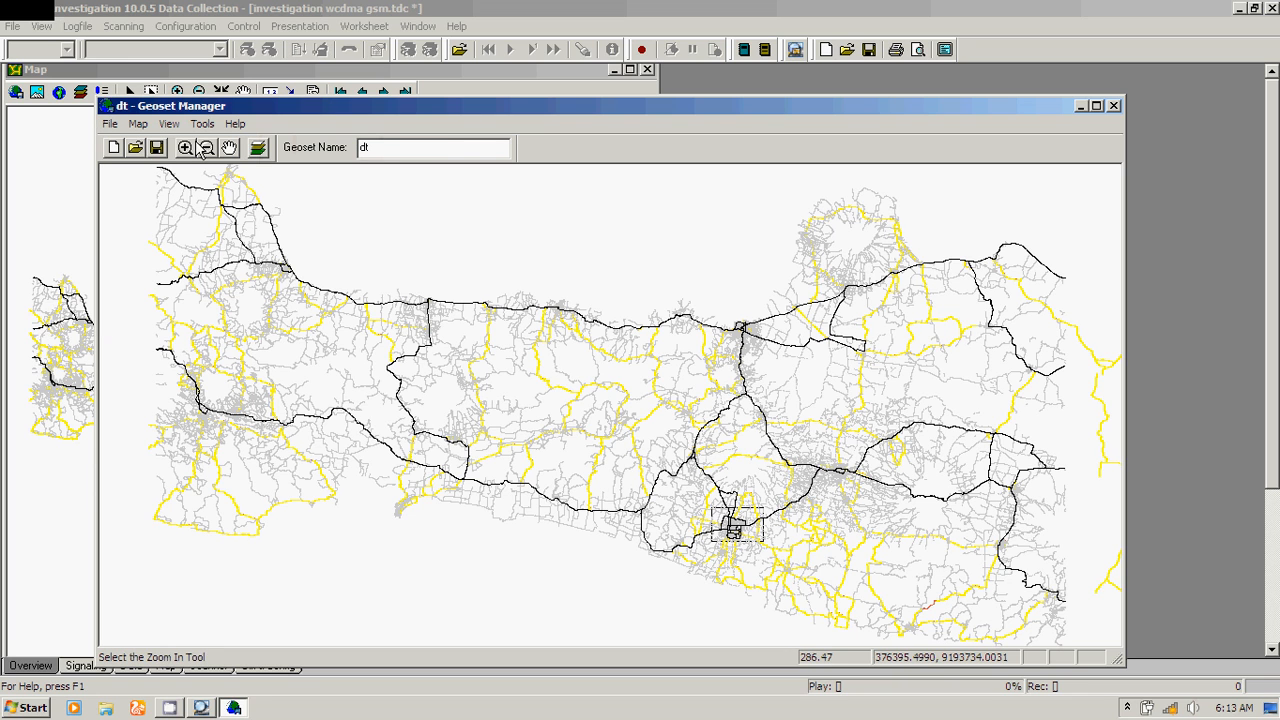
# Step: Add the gcell and gsite MapInfo tables from the Gcell_CJ_20160714 folder as layers of the dt geoset
pyautogui.click(259, 149)
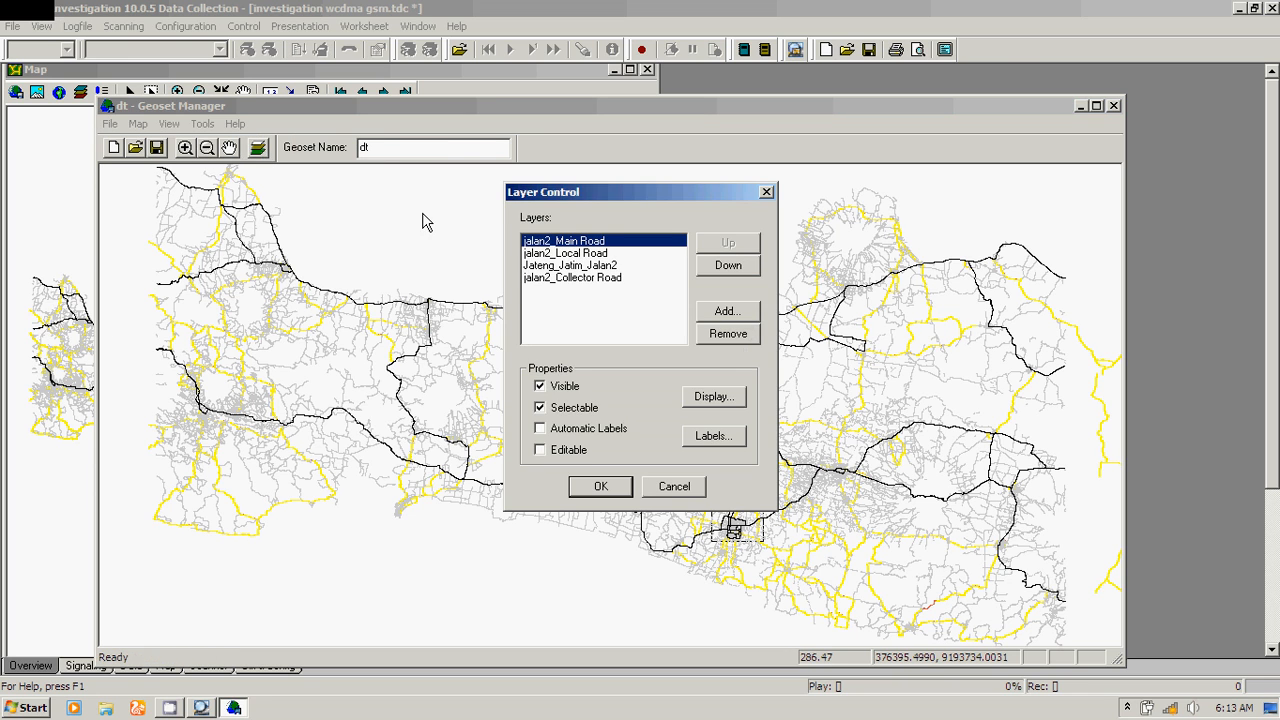
pyautogui.click(738, 314)
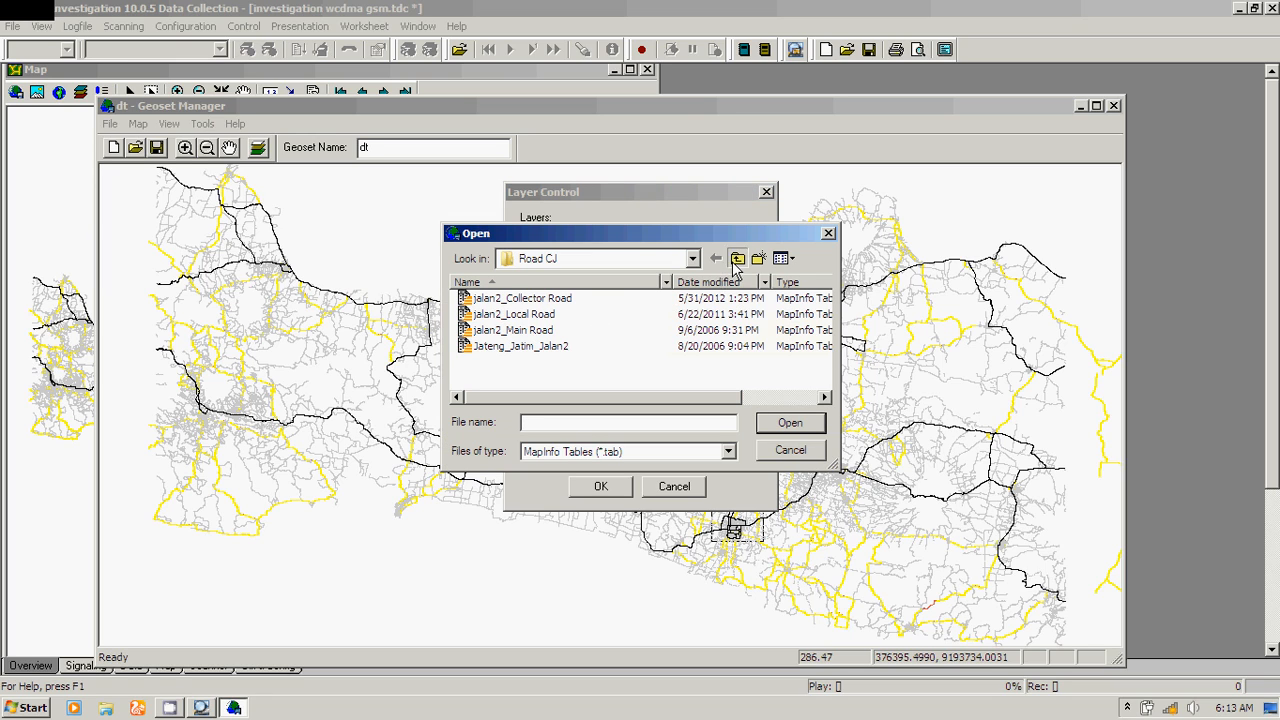
pyautogui.click(736, 259)
pyautogui.doubleClick(520, 298)
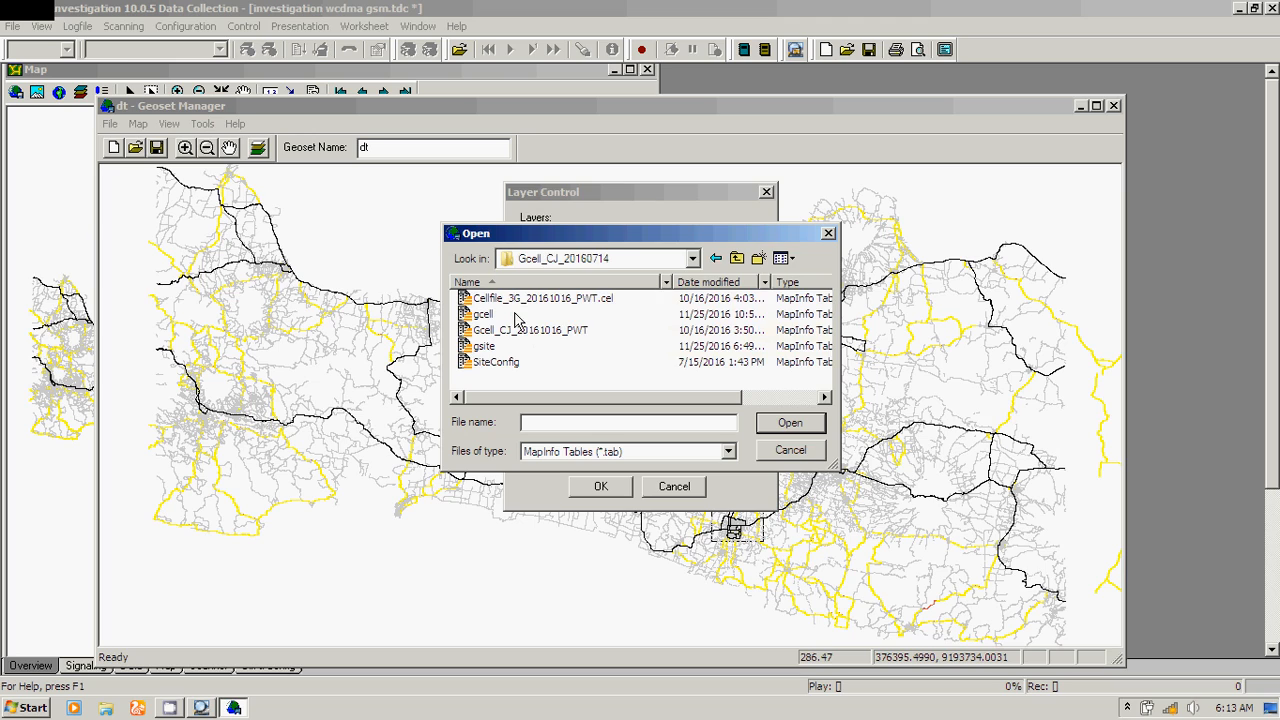
pyautogui.click(488, 346)
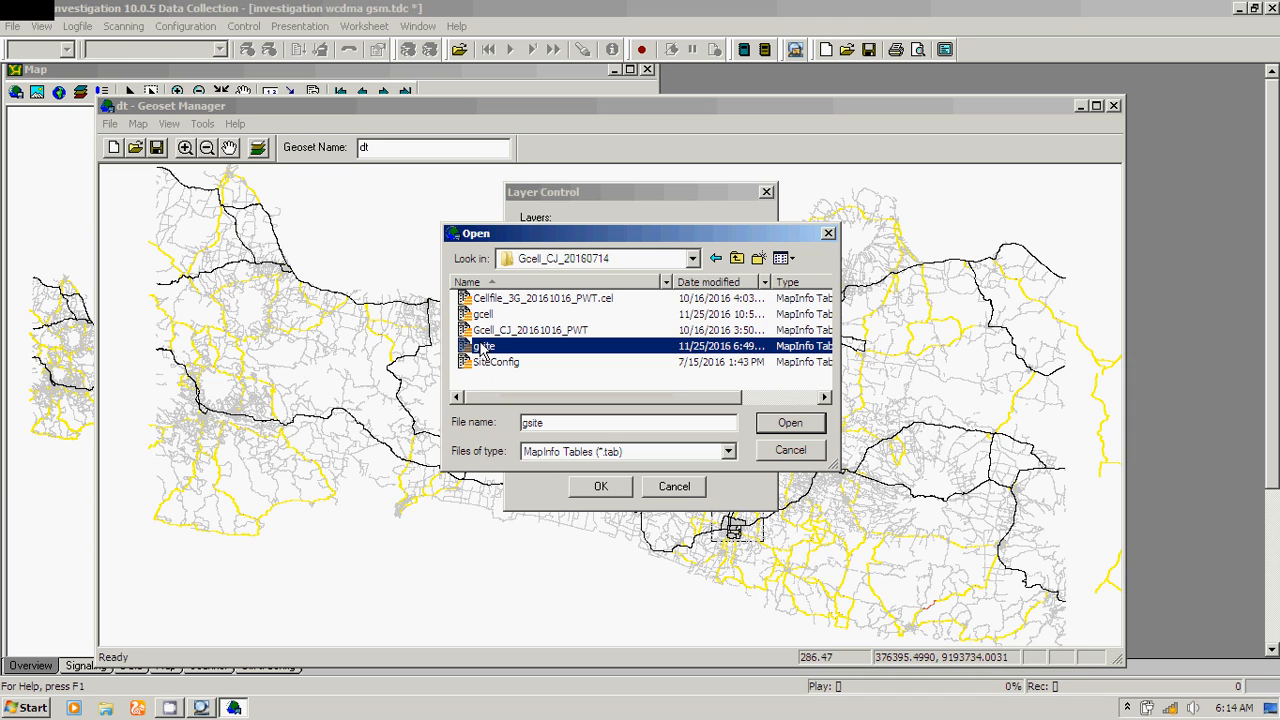
pyautogui.keyDown('ctrl'); pyautogui.click(483, 314); pyautogui.keyUp('ctrl')
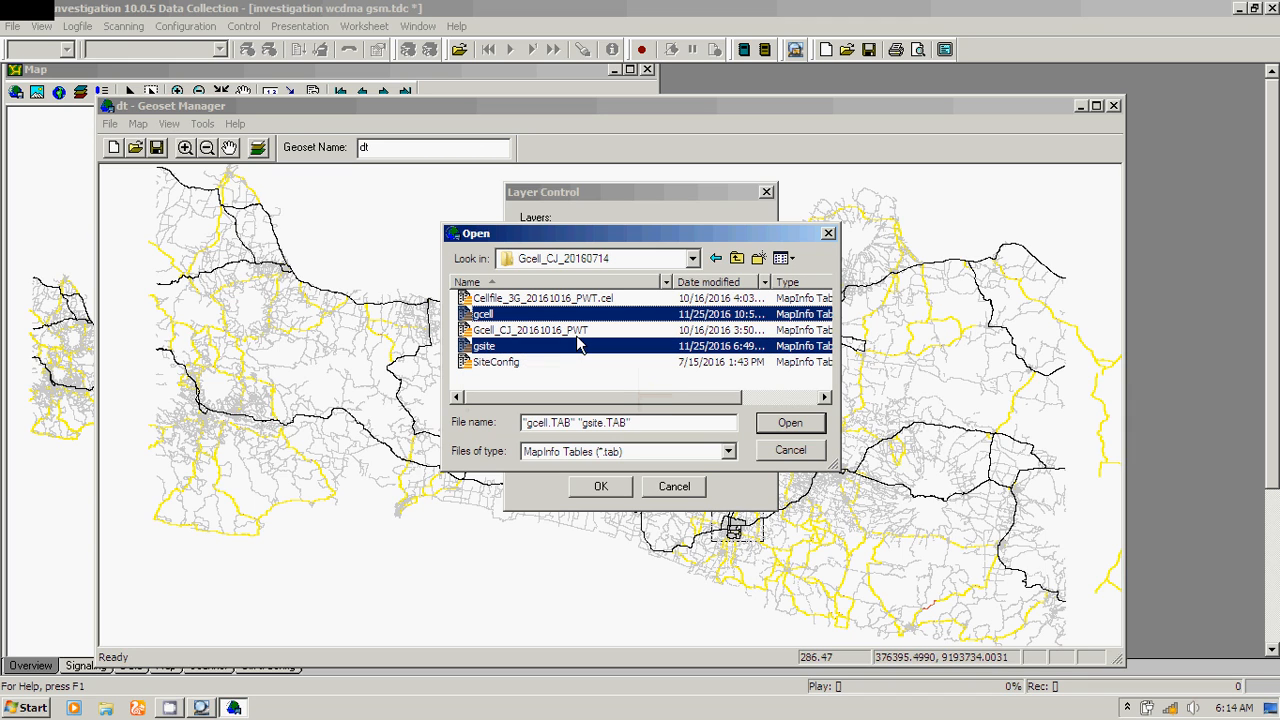
pyautogui.click(814, 428)
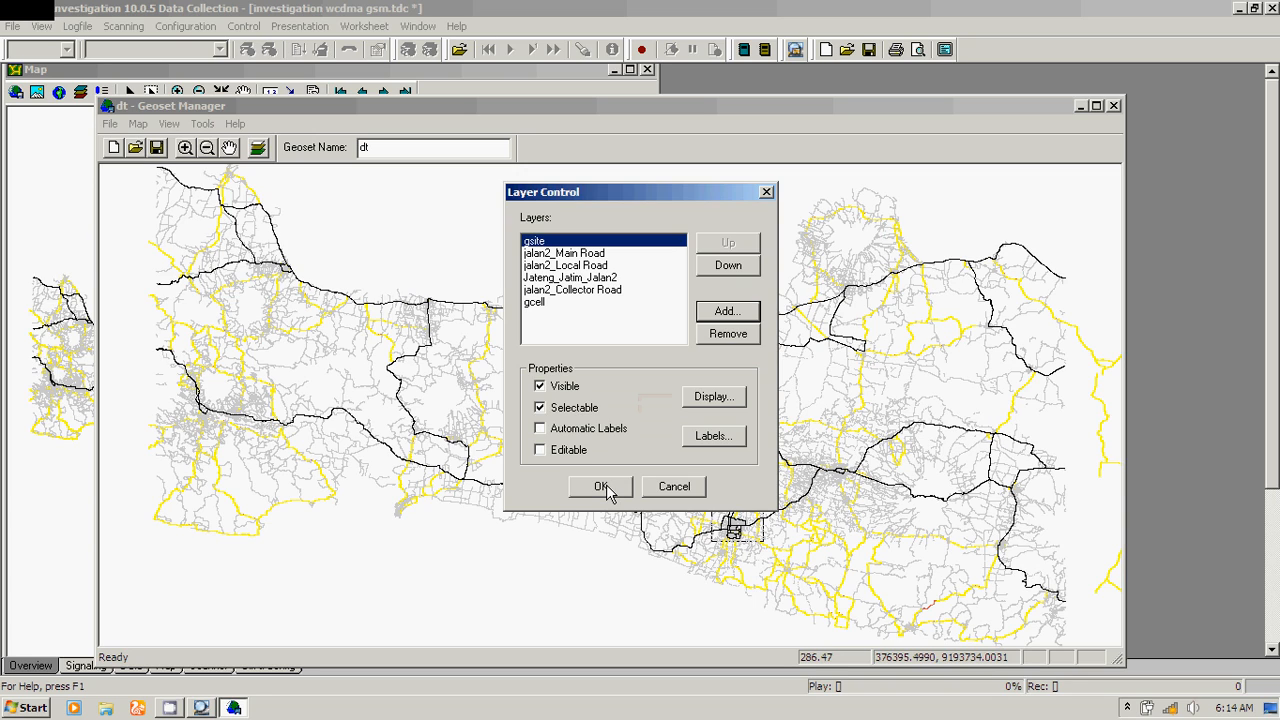
pyautogui.click(602, 487)
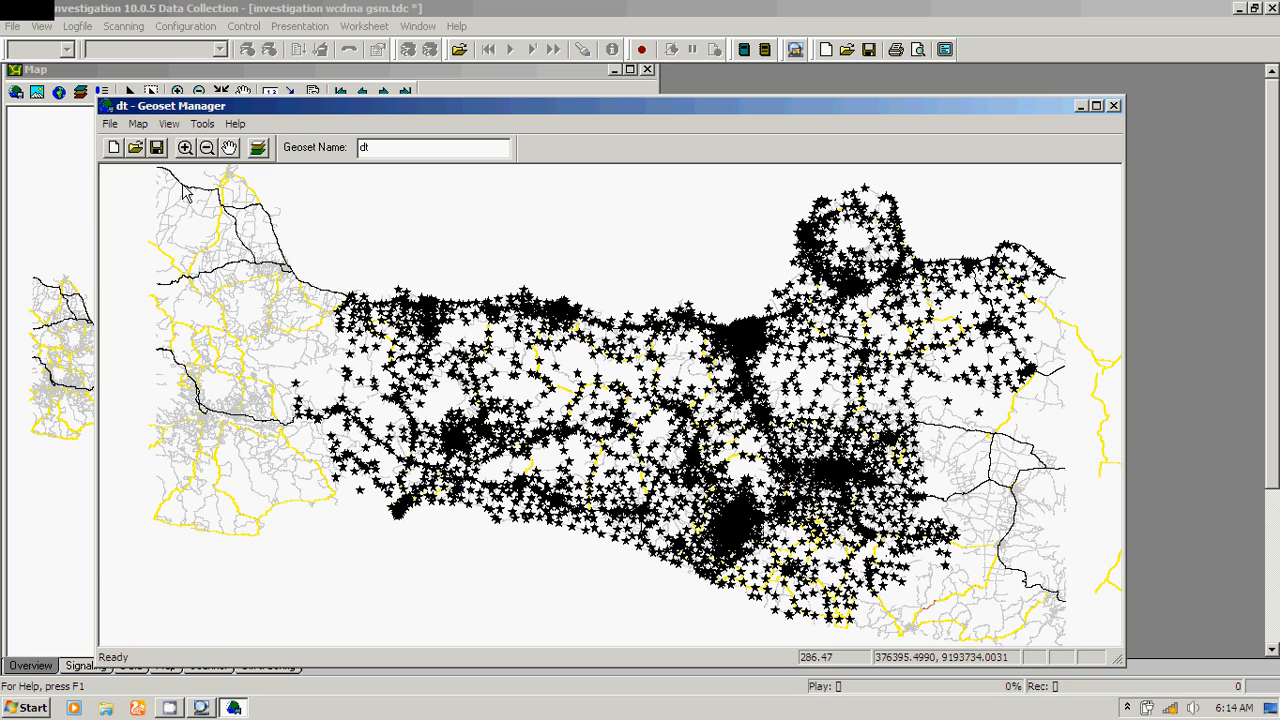
# Step: Close Geoset Manager and load the updated dt geoset from the Road CJ folder into the Map window
pyautogui.click(1116, 104)
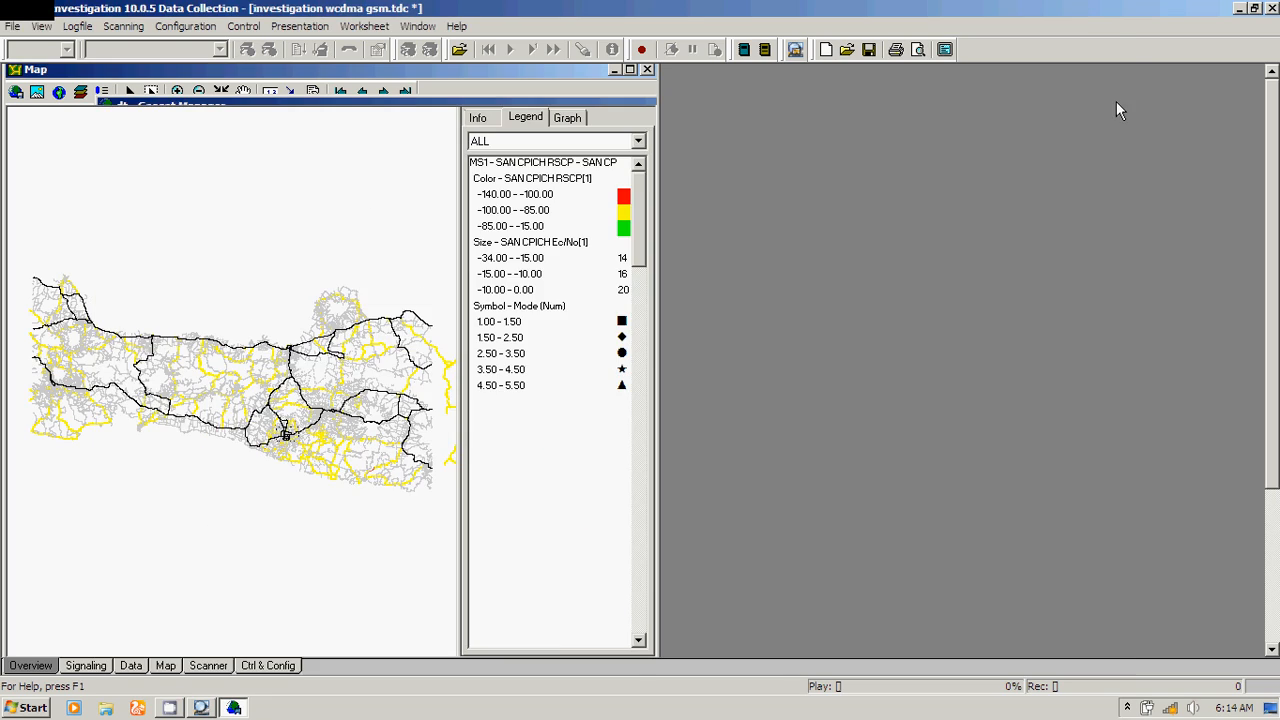
pyautogui.click(37, 92)
pyautogui.click(192, 178)
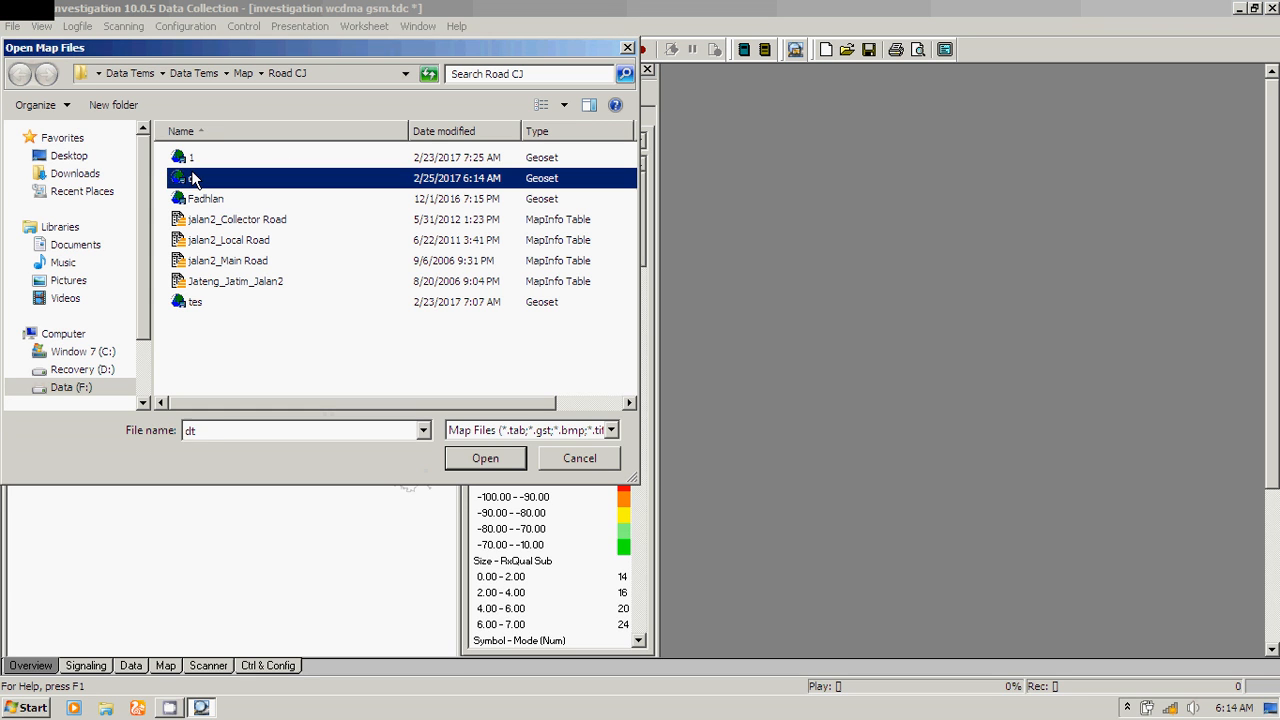
pyautogui.doubleClick(192, 178)
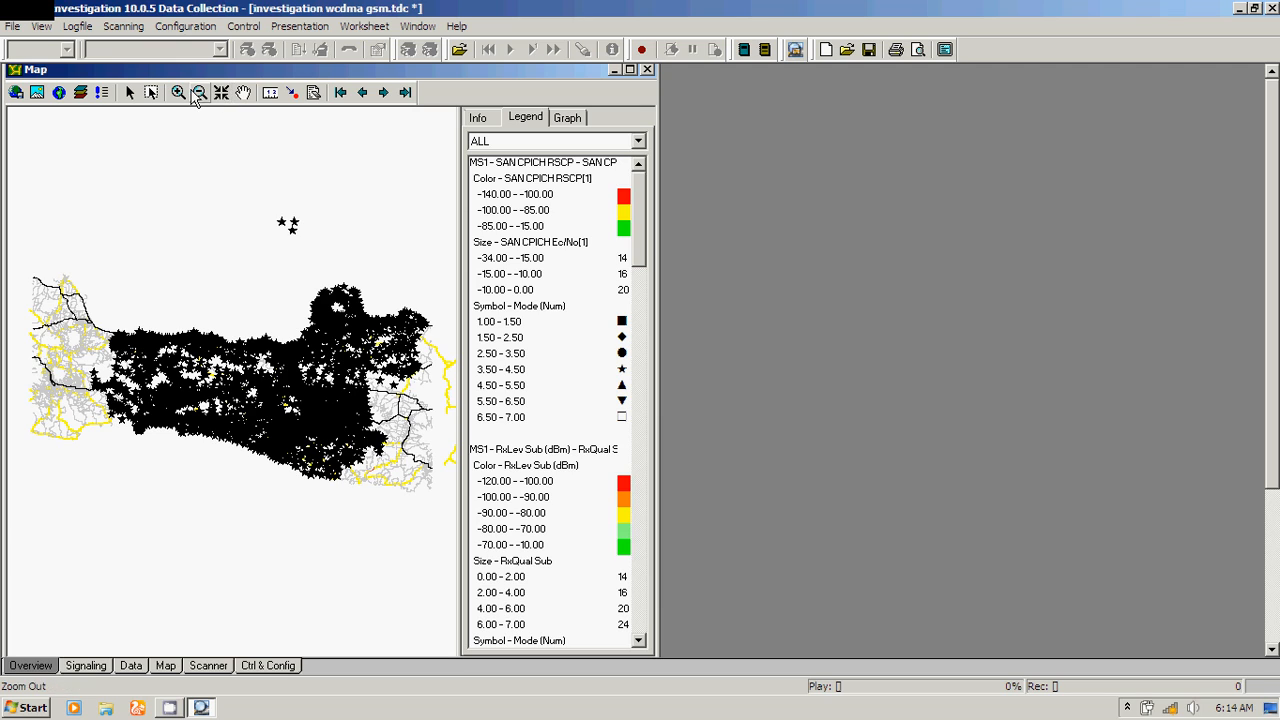
# Step: Zoom in on the dense site cluster in the south of the map to examine how sites, cells and roads are drawn
pyautogui.click(178, 92)
pyautogui.click(244, 409)
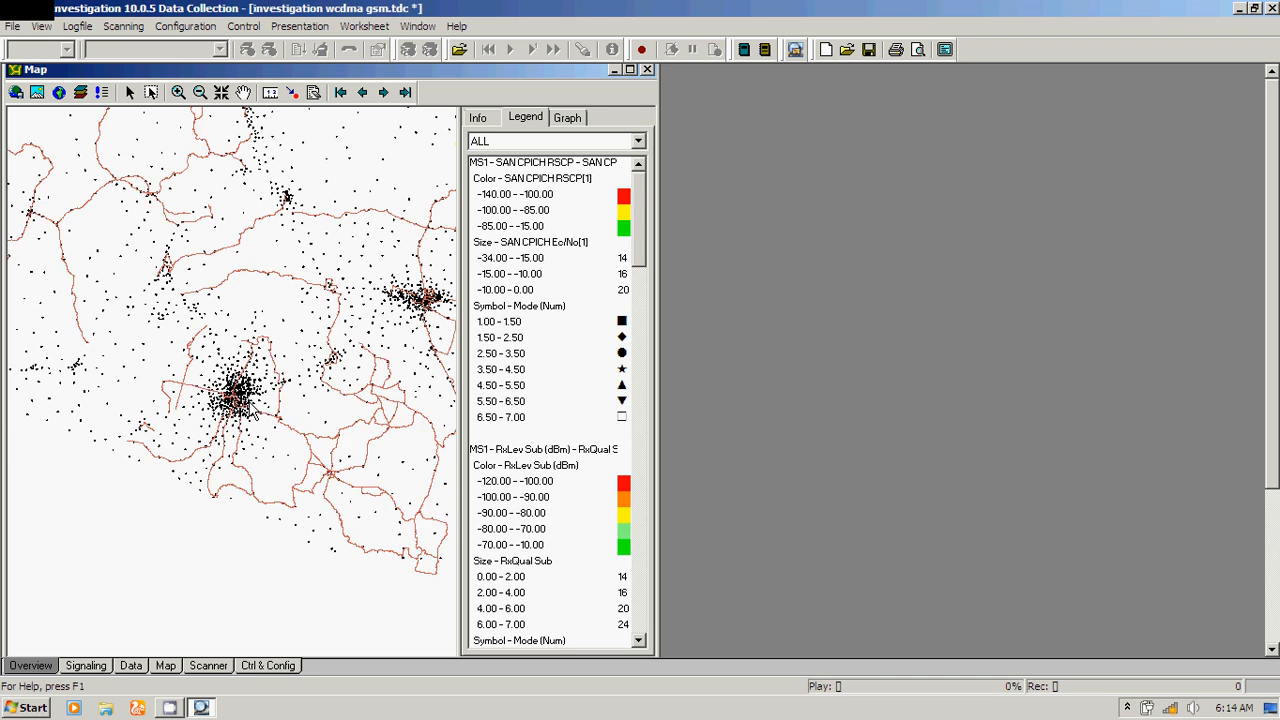
pyautogui.click(250, 402)
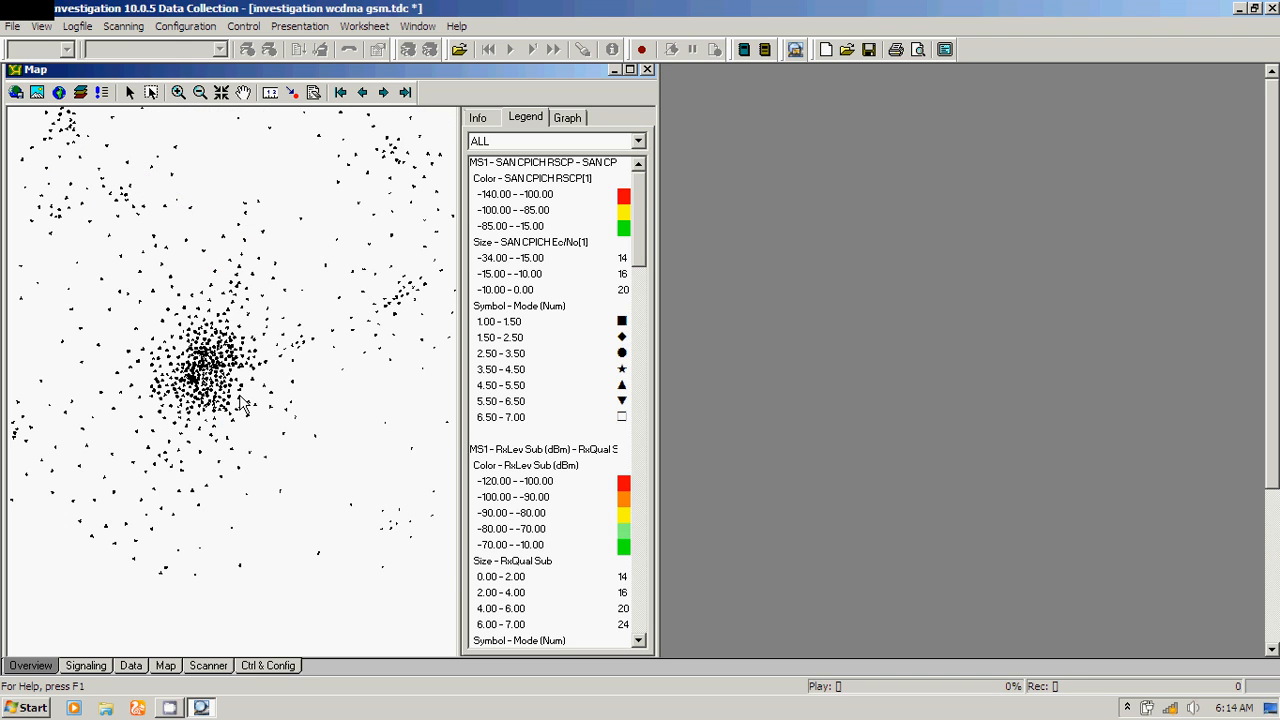
pyautogui.click(239, 396)
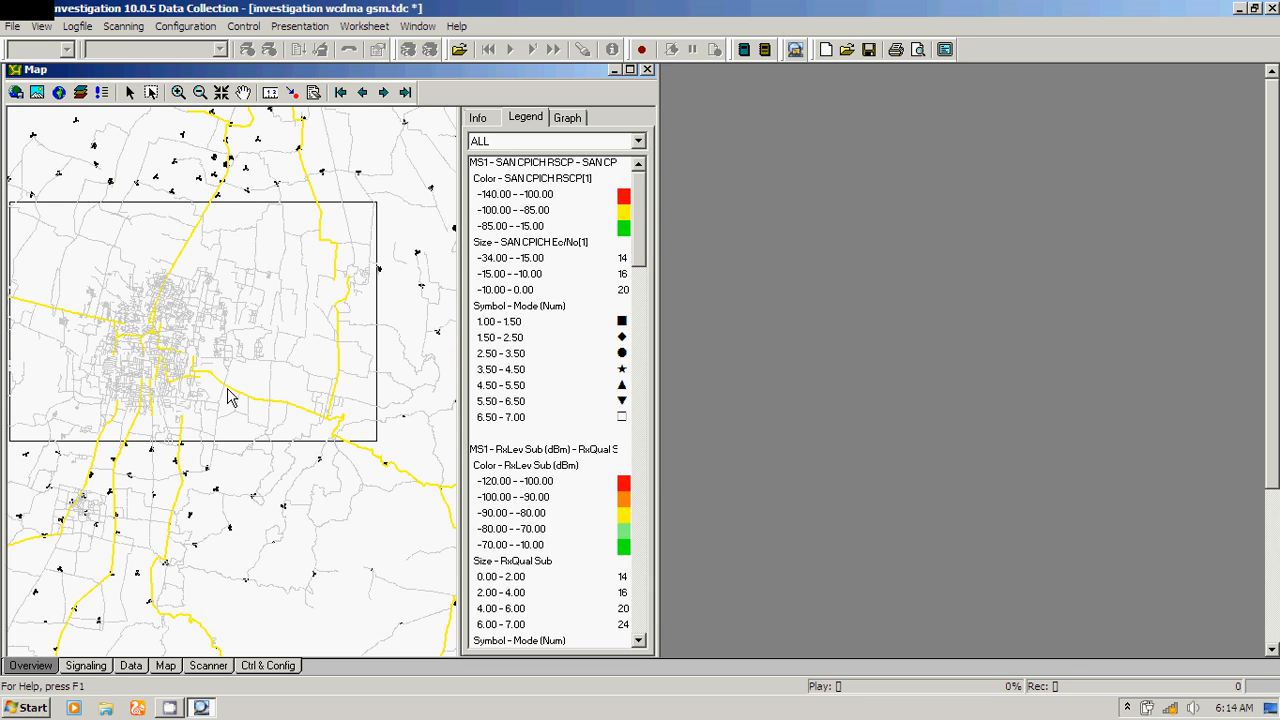
pyautogui.click(182, 352)
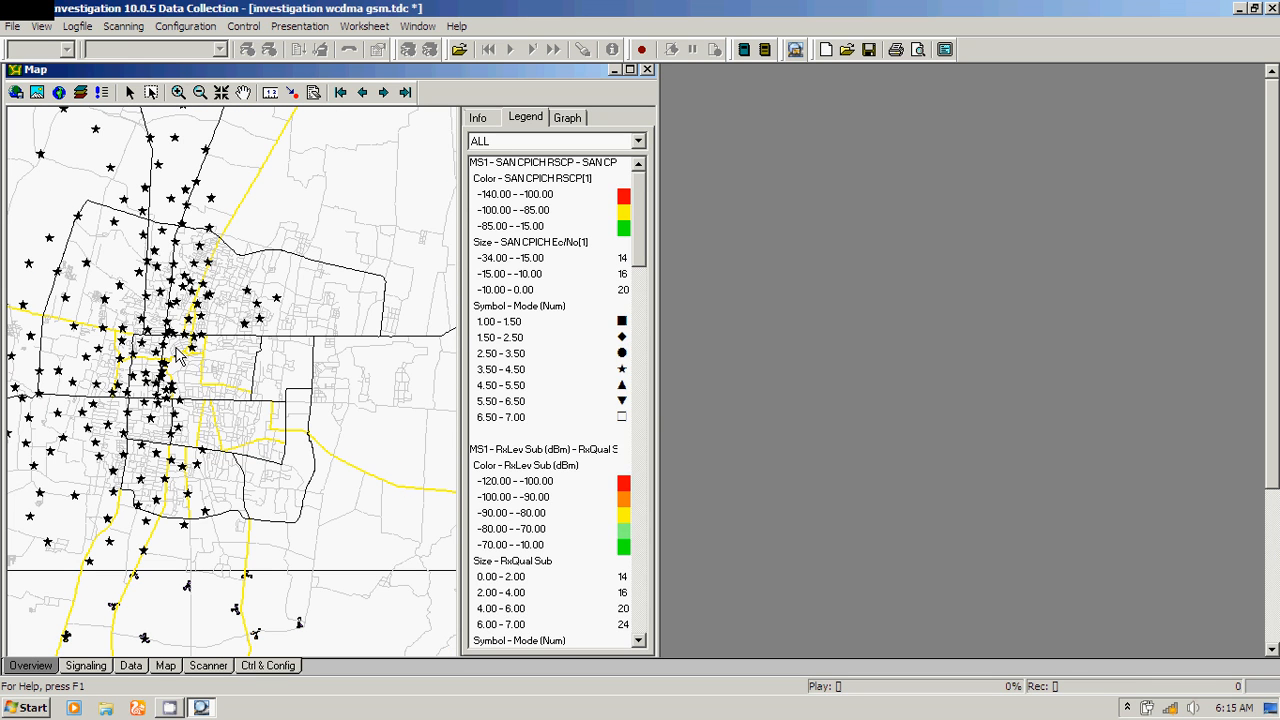
pyautogui.scroll(1, 190, 346)
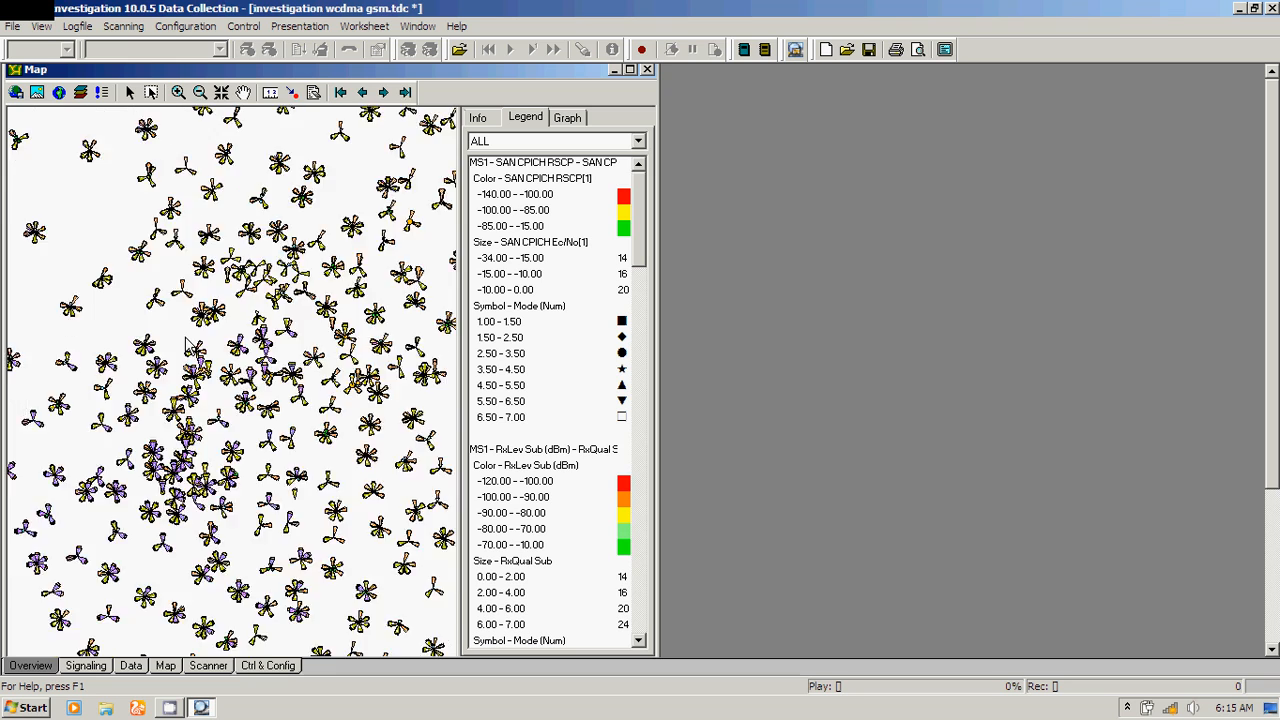
pyautogui.scroll(1, 247, 375)
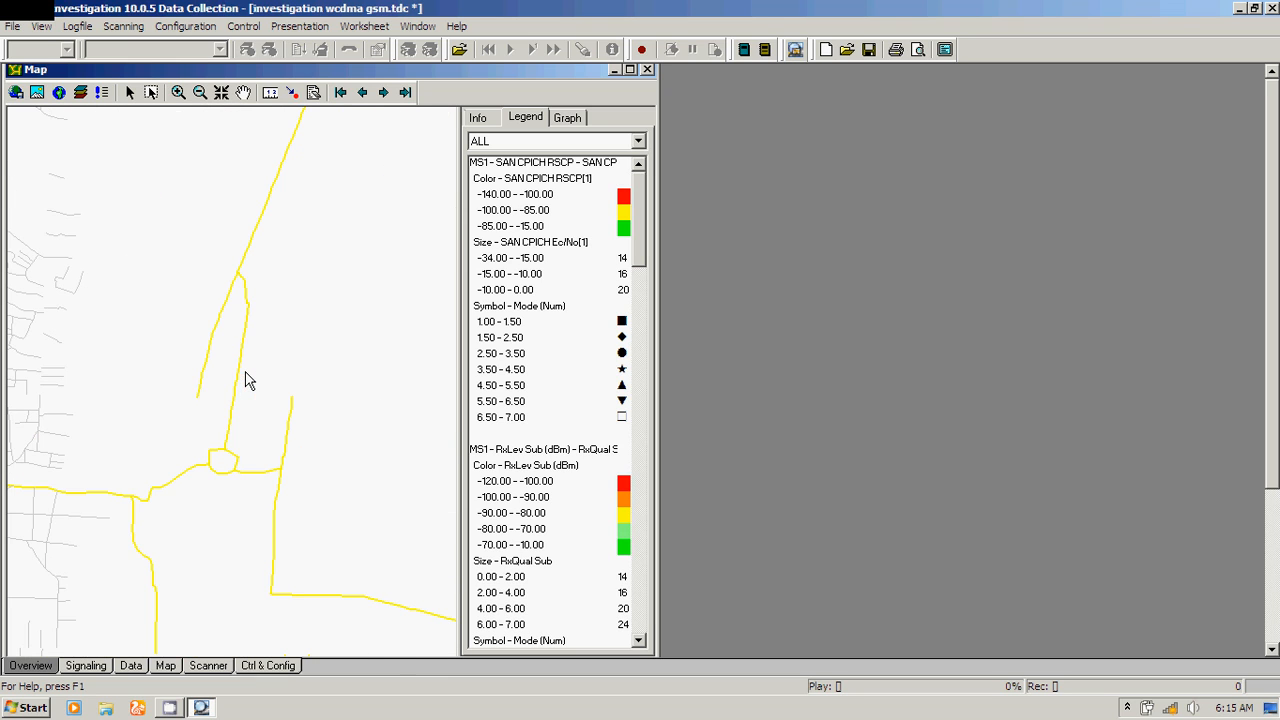
pyautogui.scroll(1, 253, 372)
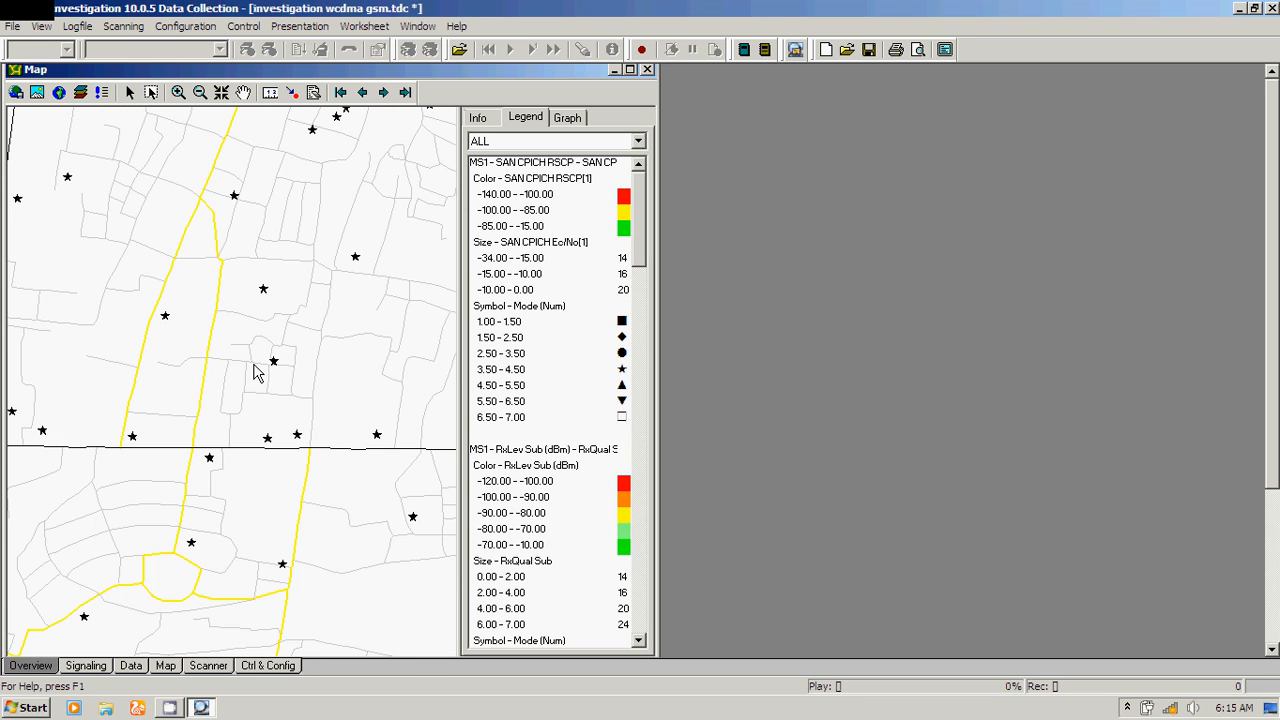
pyautogui.scroll(1, 279, 373)
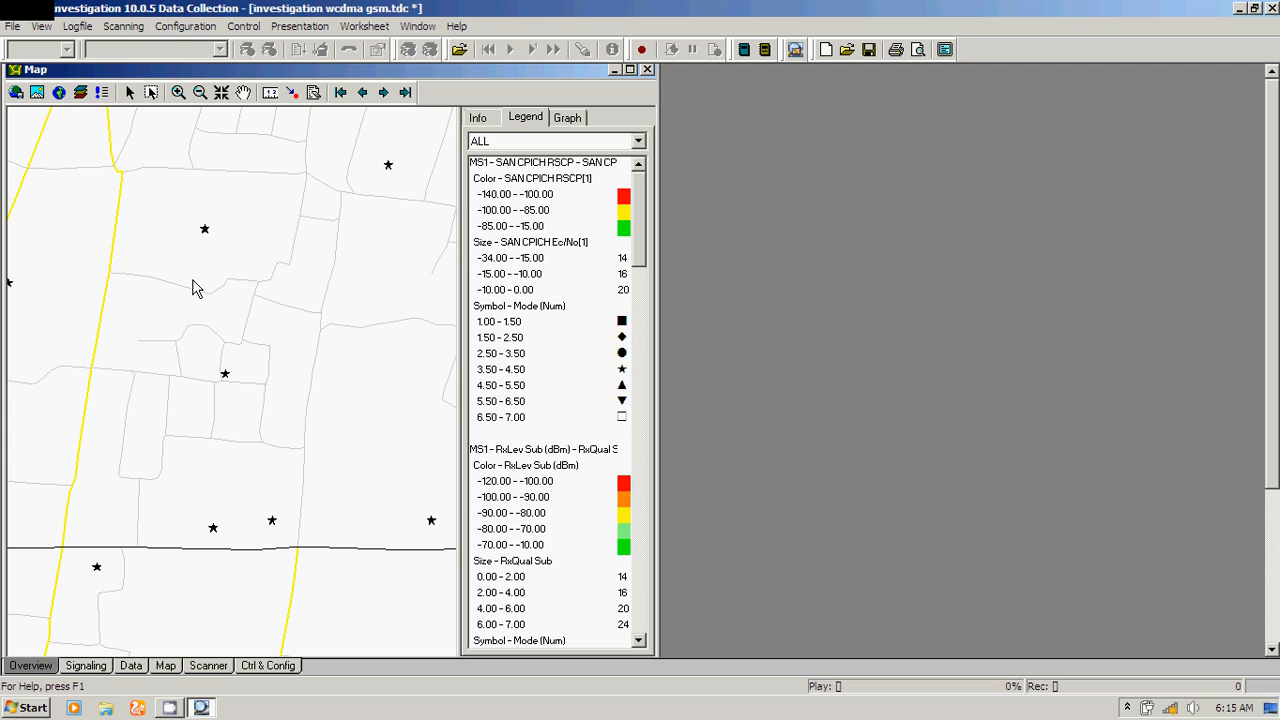
# Step: Reorder the Map window's layers, placing jalan2_Main Road at the bottom and gcell directly beneath gsite, and apply the order
pyautogui.click(80, 92)
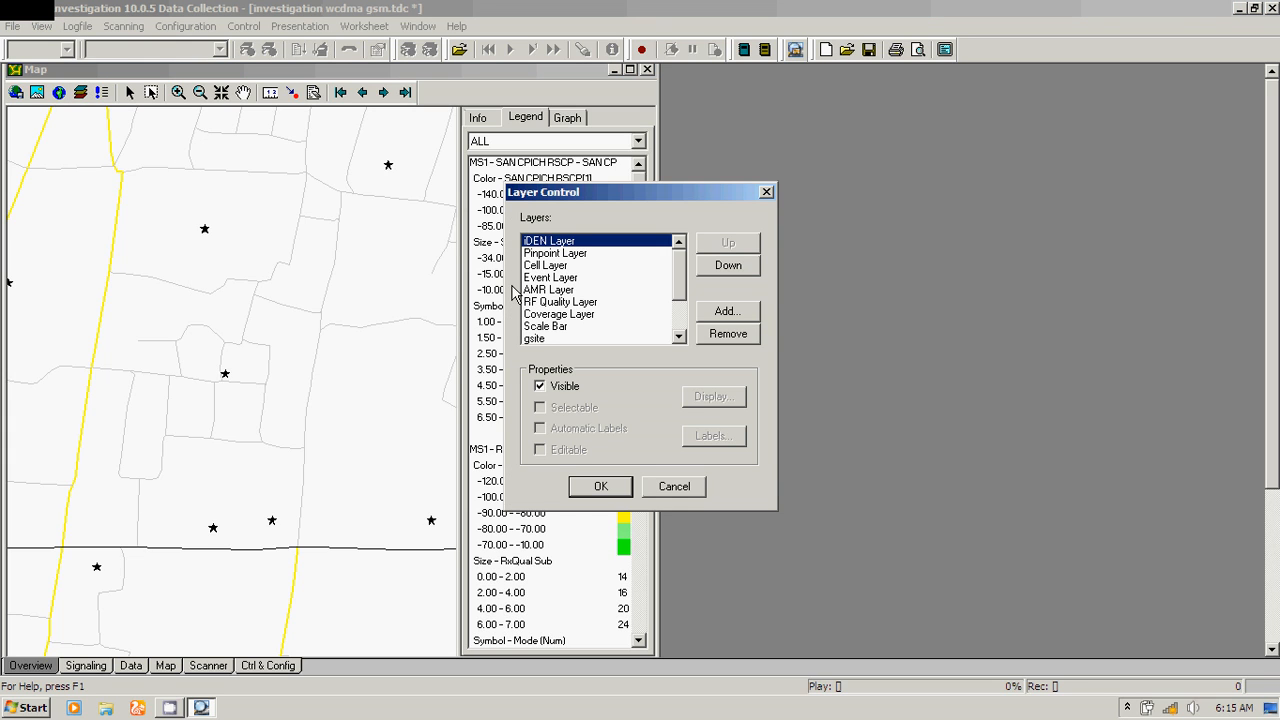
pyautogui.moveTo(687, 270); pyautogui.dragTo(688, 308)
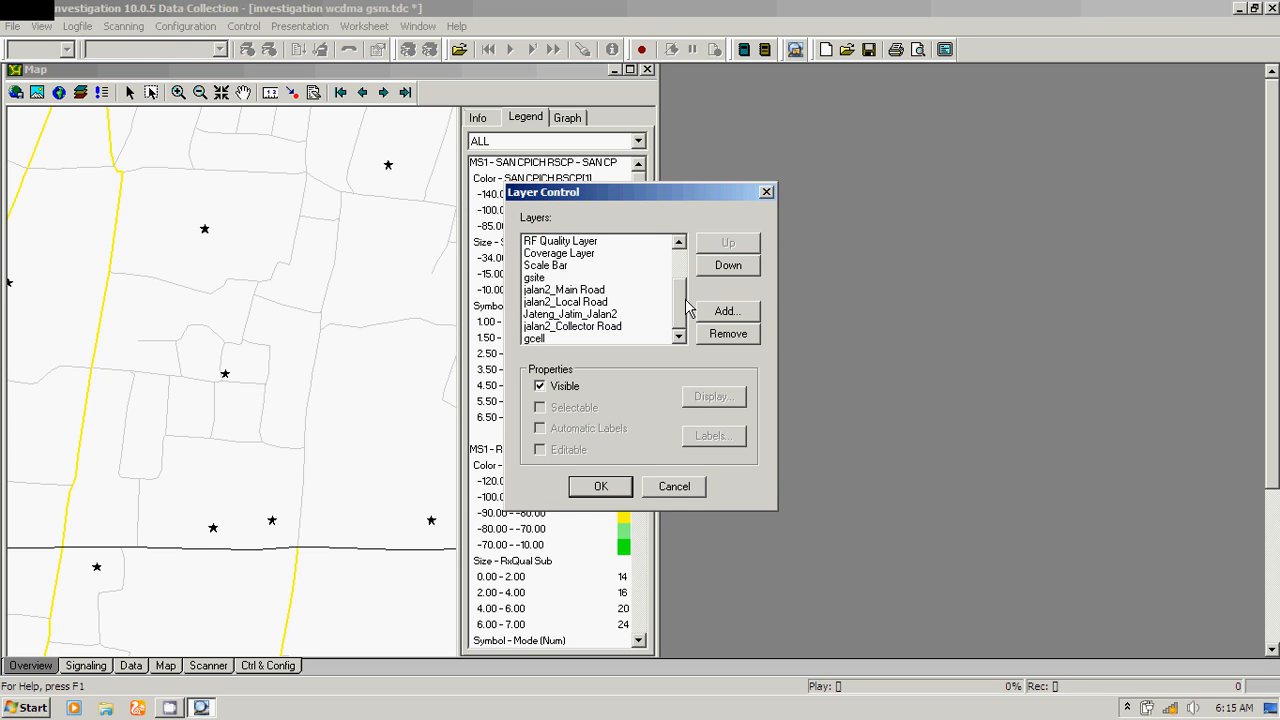
pyautogui.moveTo(555, 340); pyautogui.dragTo(547, 290)
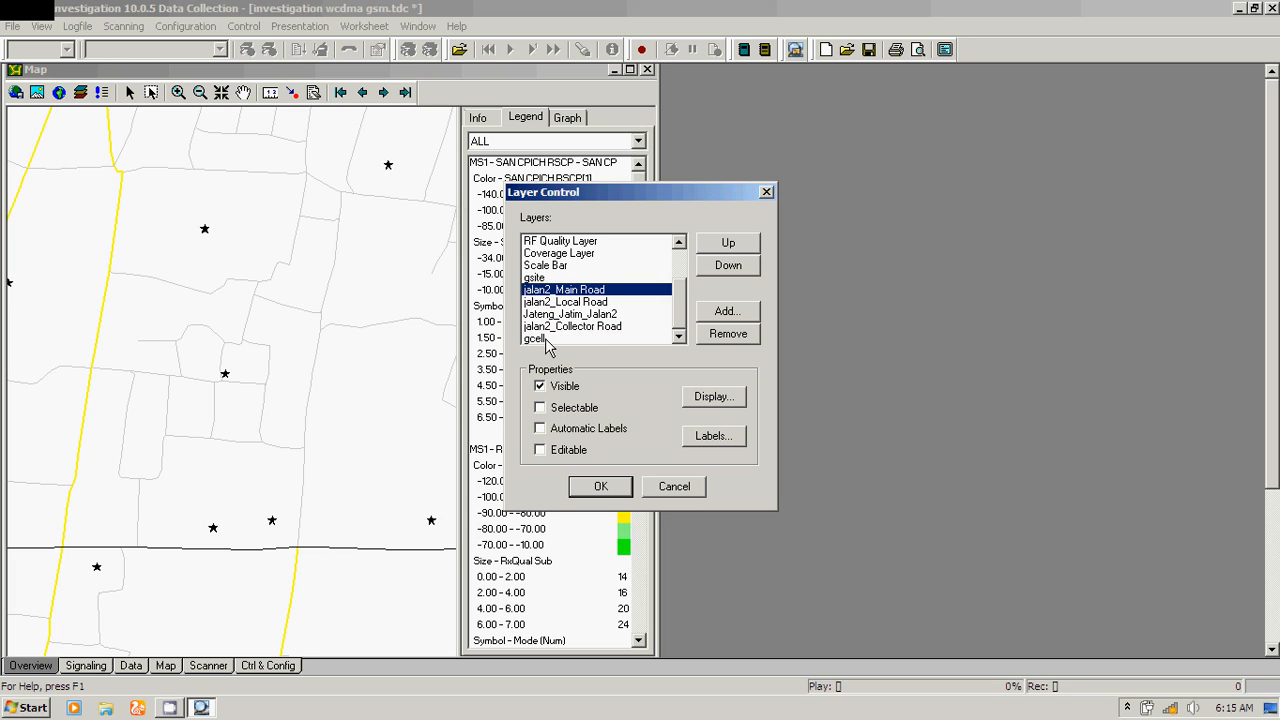
pyautogui.click(721, 268)
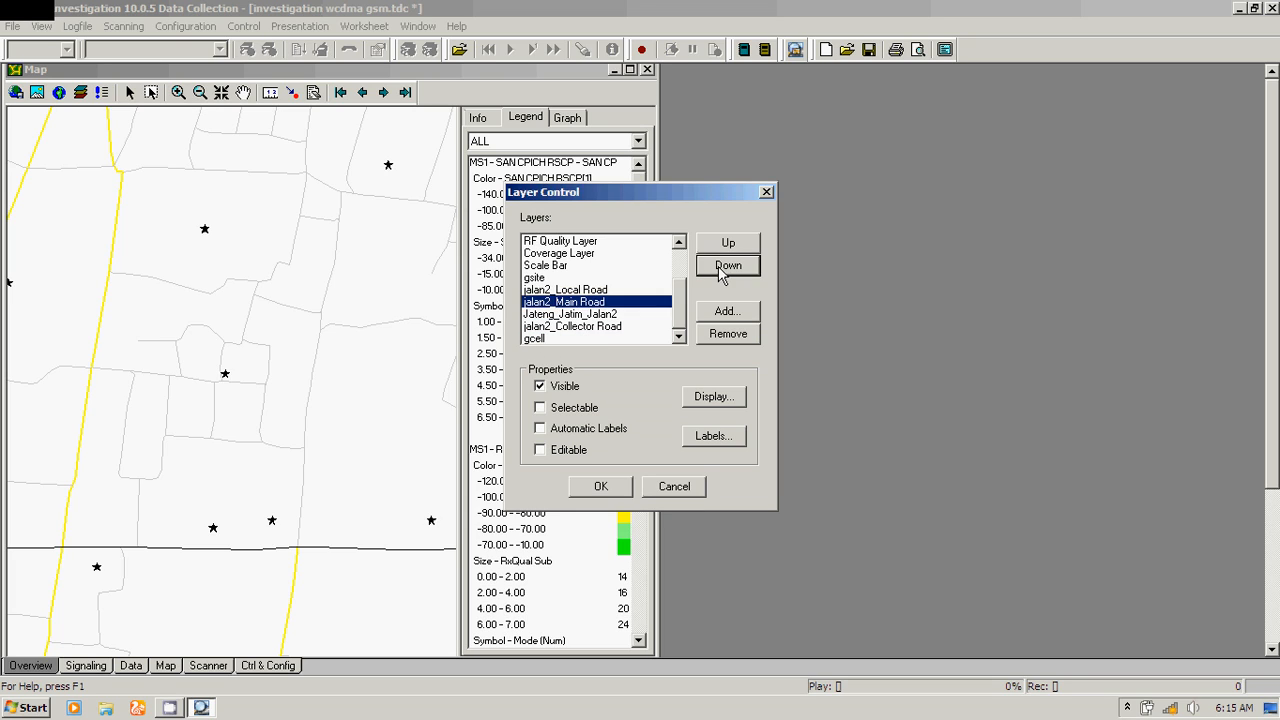
pyautogui.click(721, 266)
pyautogui.click(721, 266)
pyautogui.click(721, 266)
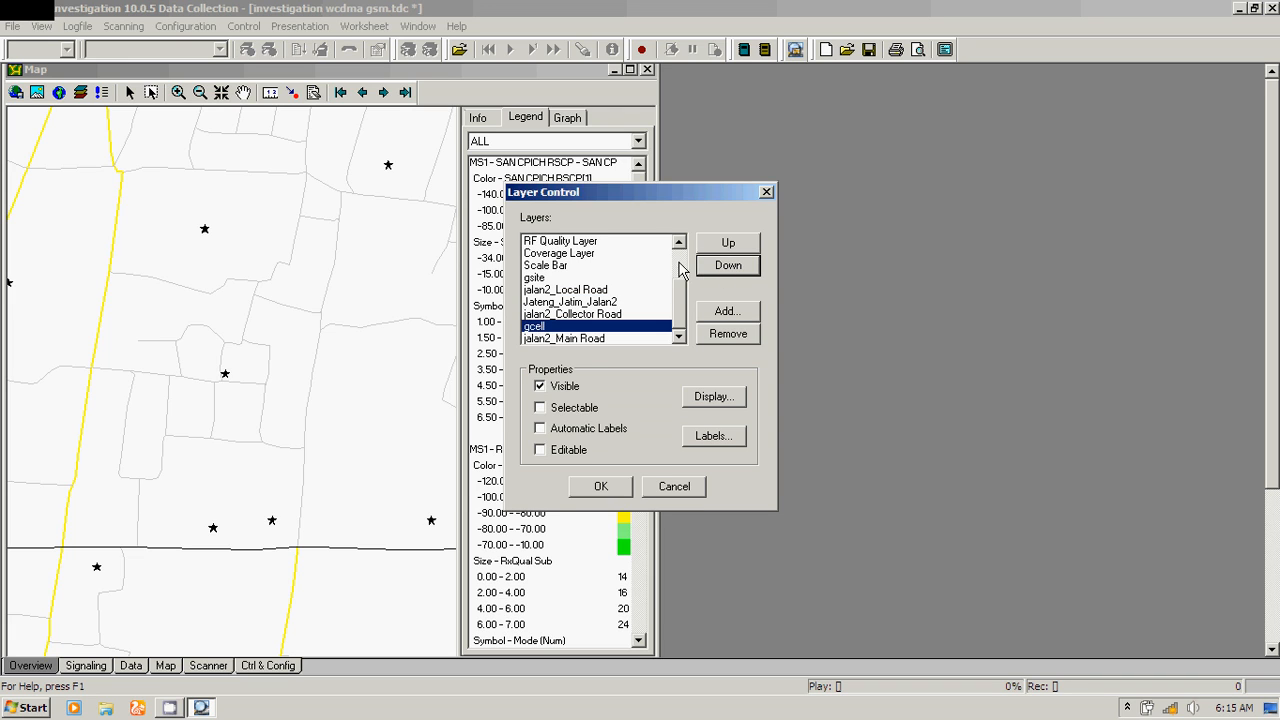
pyautogui.click(725, 245)
pyautogui.click(725, 245)
pyautogui.click(725, 245)
pyautogui.click(612, 487)
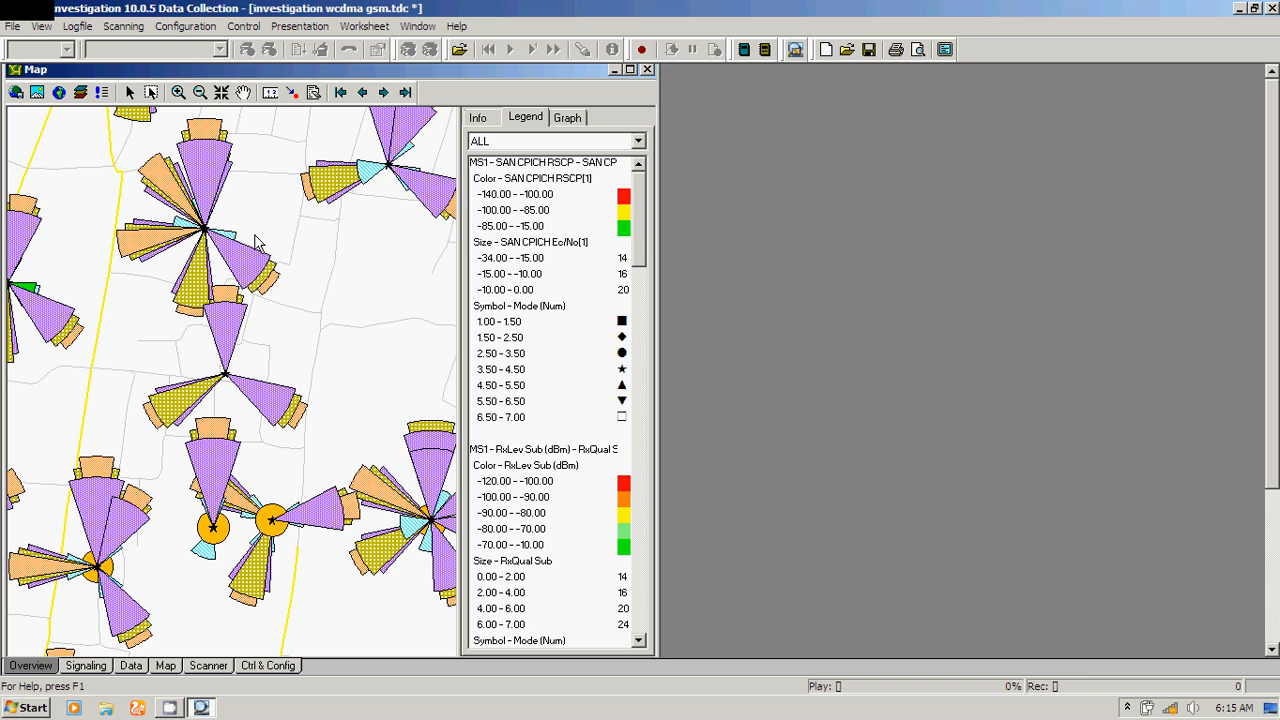
# Step: Zoom out and pan around the city area to examine the cell sectors drawn over the road network
pyautogui.click(199, 92)
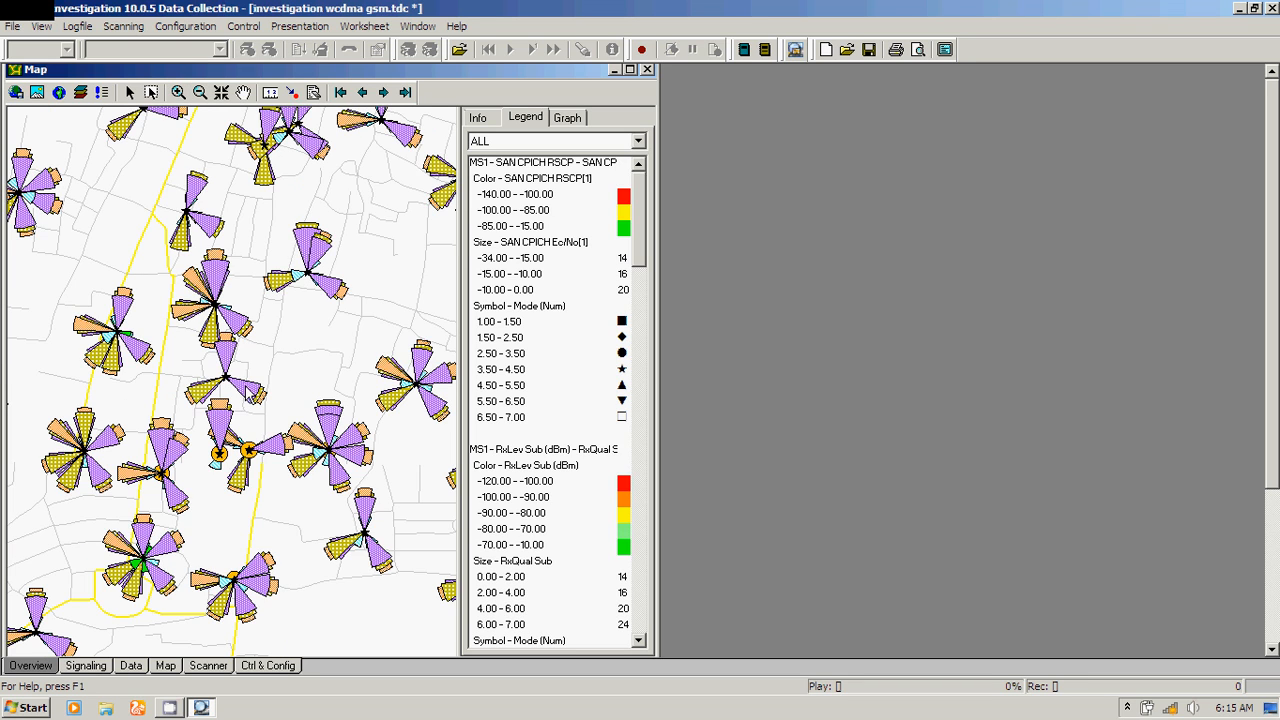
pyautogui.click(248, 393)
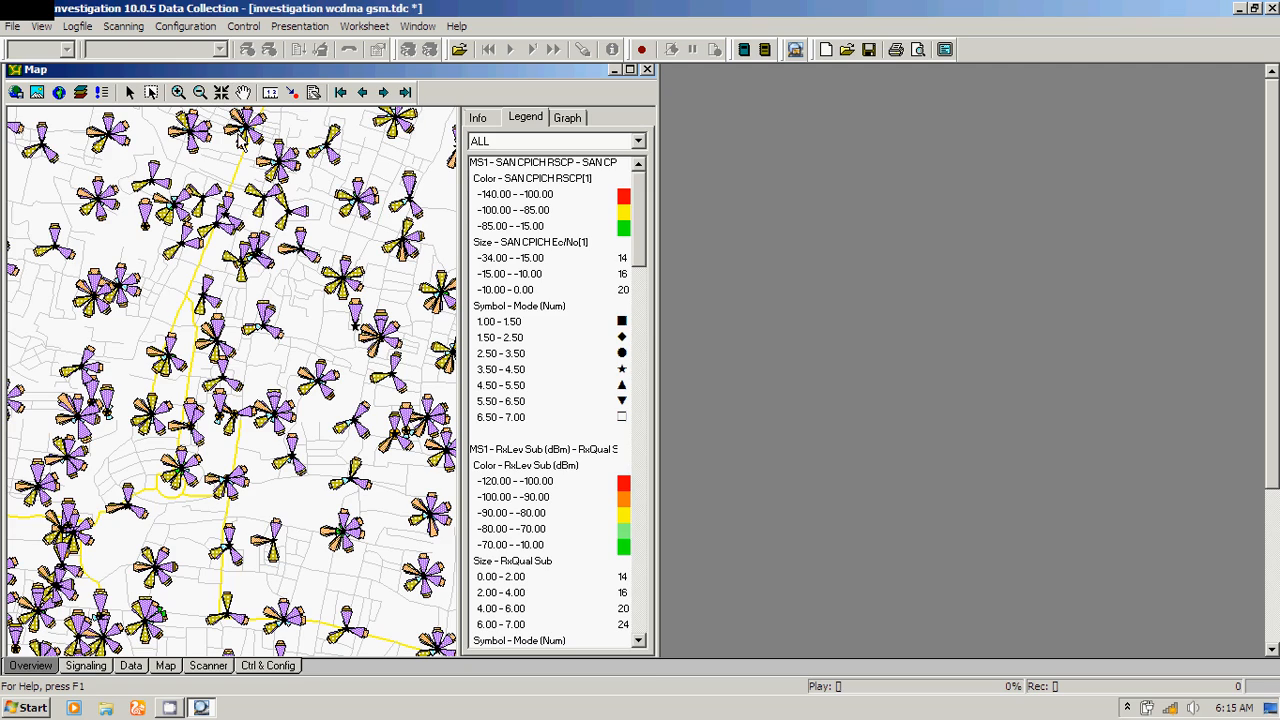
pyautogui.click(243, 337)
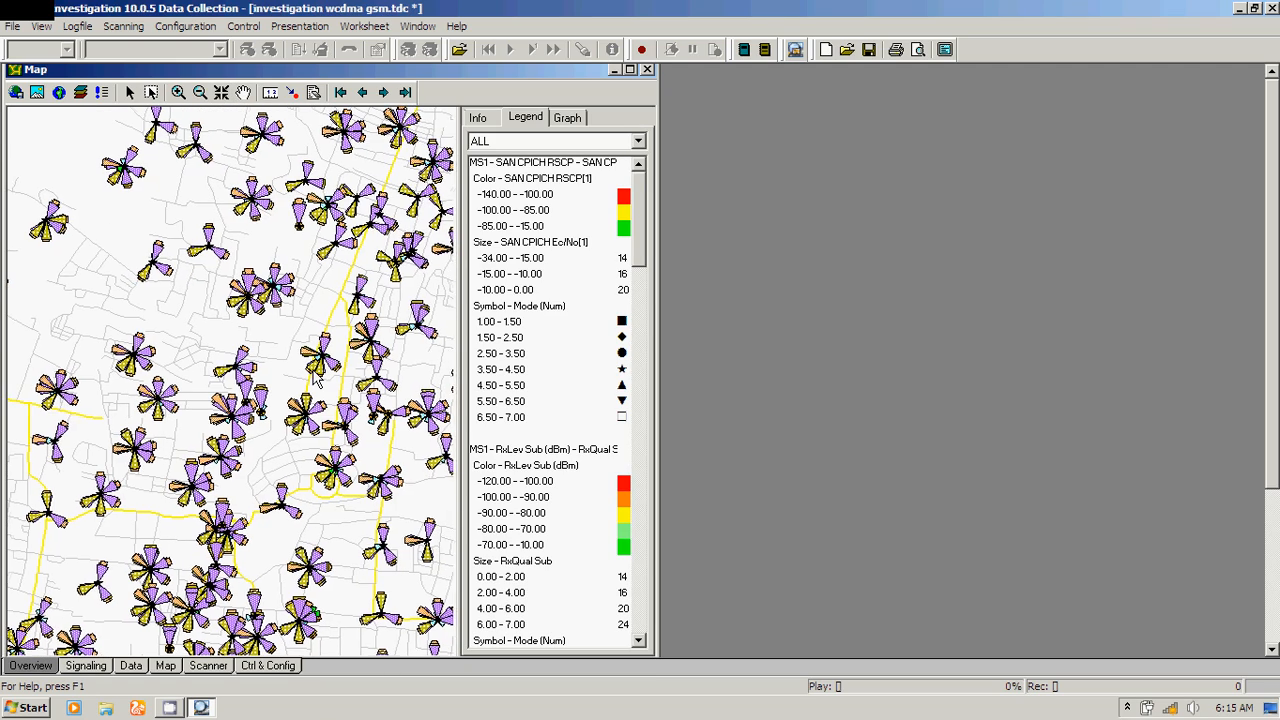
pyautogui.click(254, 320)
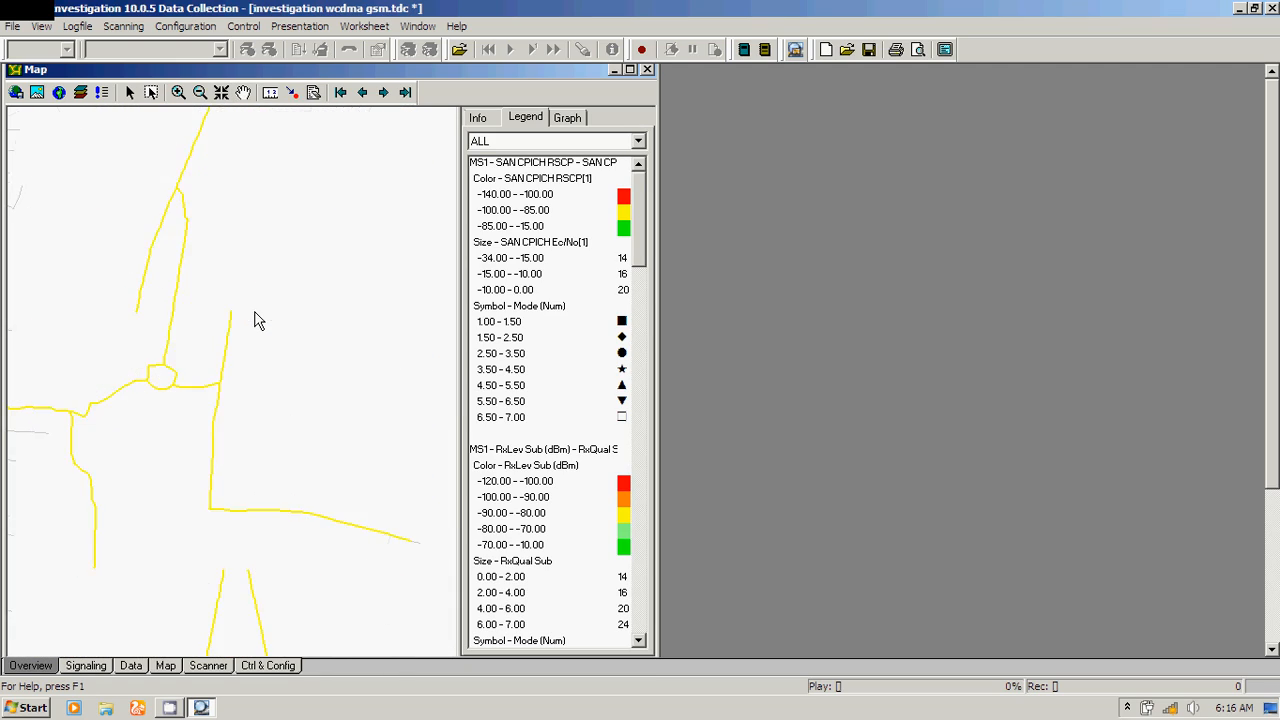
pyautogui.moveTo(254, 320); pyautogui.dragTo(277, 264)
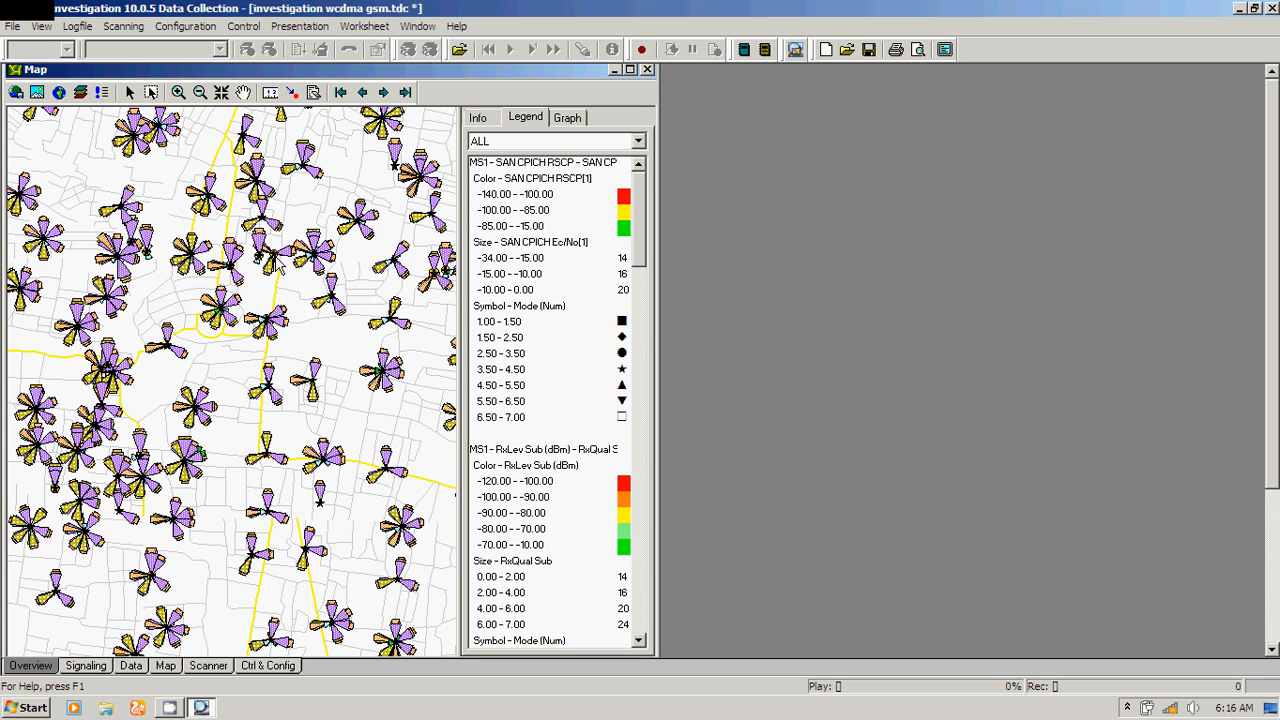
# Step: Open the Cellfile Load properties from the general configuration
pyautogui.click(243, 26)
pyautogui.moveTo(214, 22)
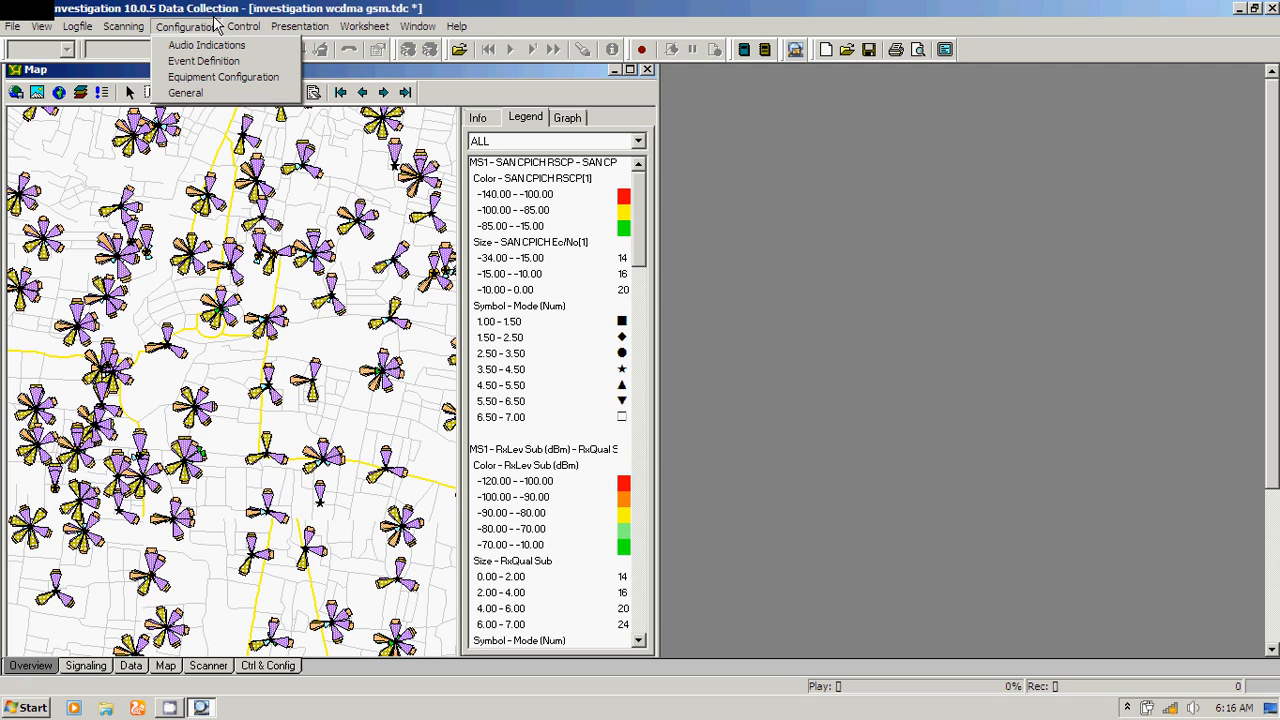
pyautogui.click(188, 92)
pyautogui.click(64, 146)
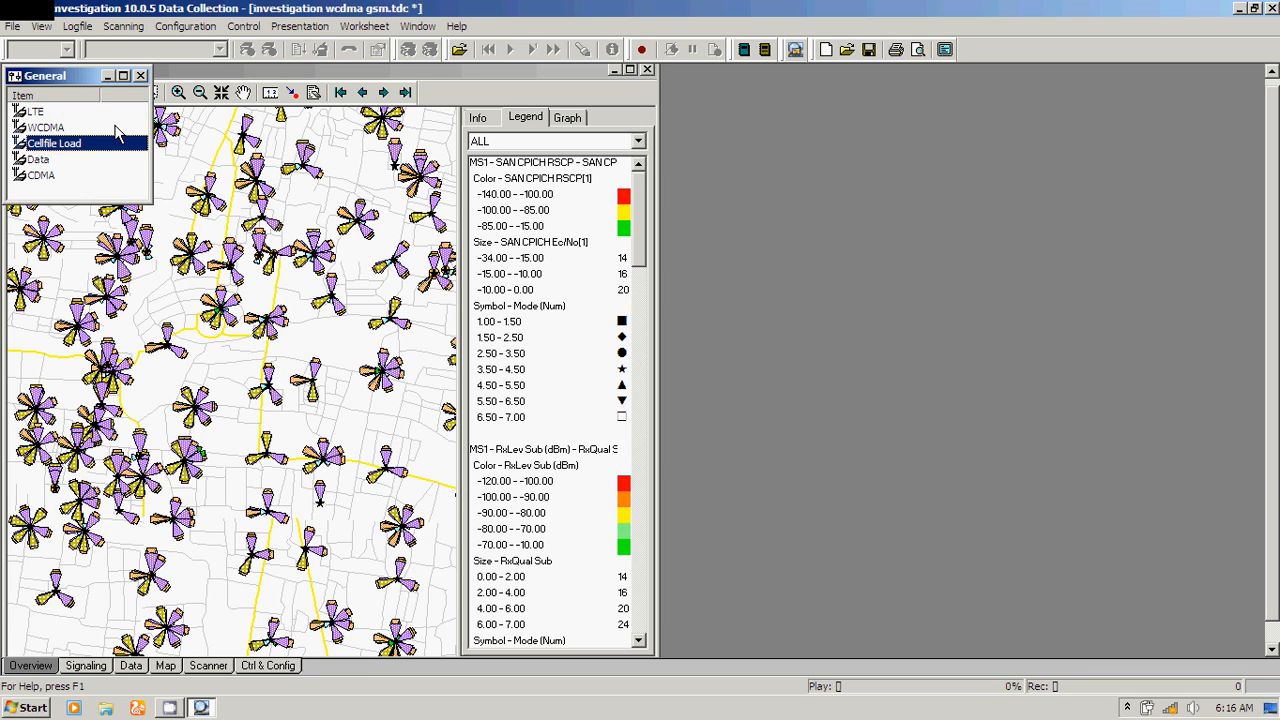
pyautogui.doubleClick(68, 146)
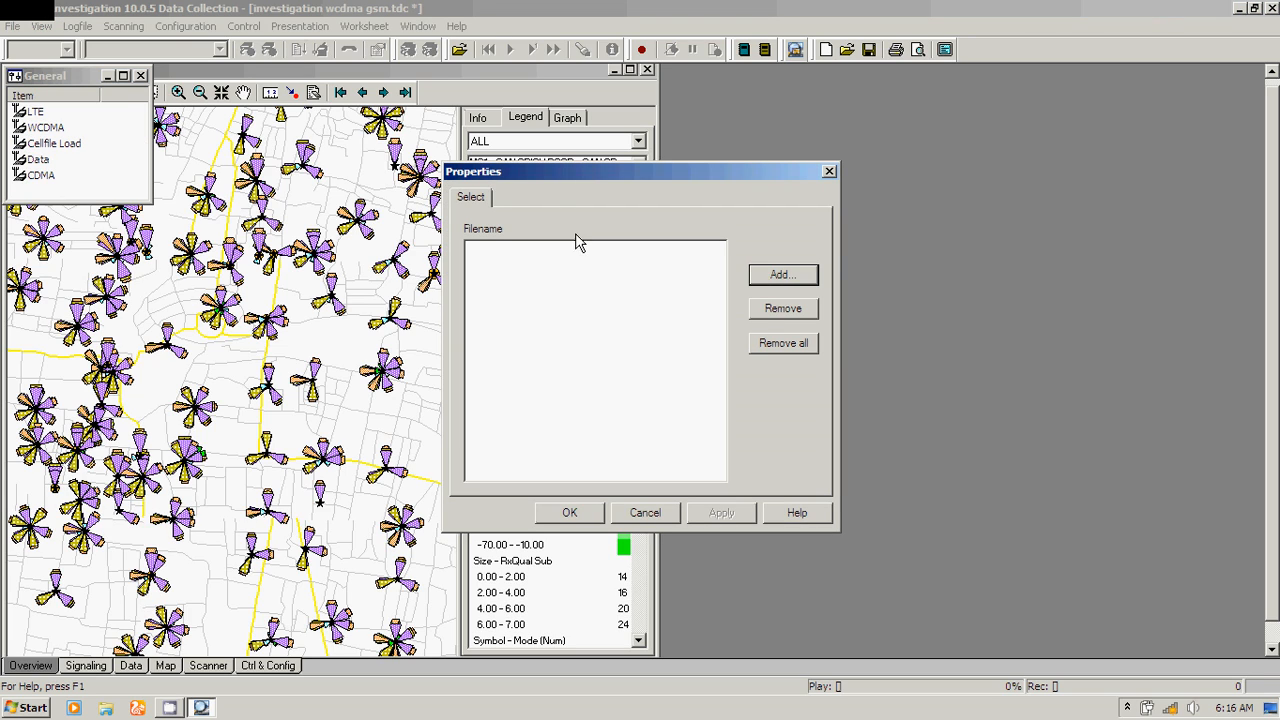
# Step: Add Cellfile_3G_20161016.cel from the Data Tems Map folder Gcell_CJ_20160714 and load it, acknowledging the cellfile warnings
pyautogui.click(783, 278)
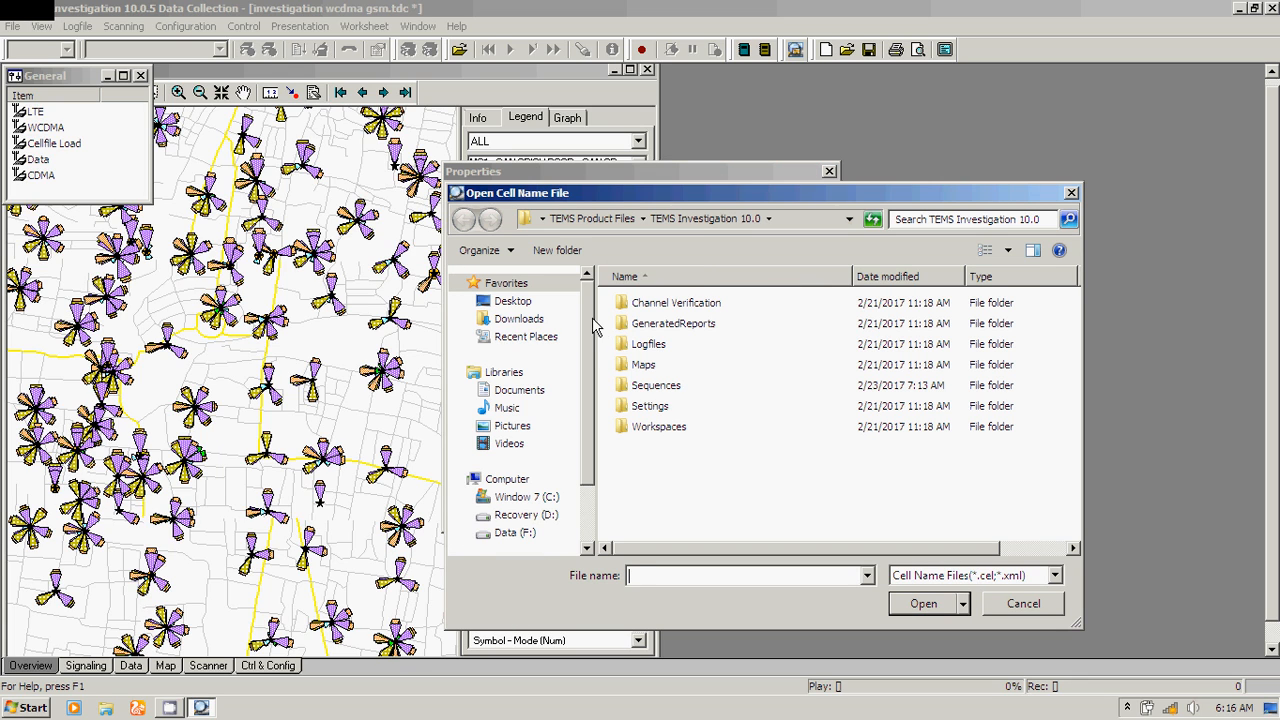
pyautogui.scroll(-3, 597, 325)
pyautogui.click(515, 453)
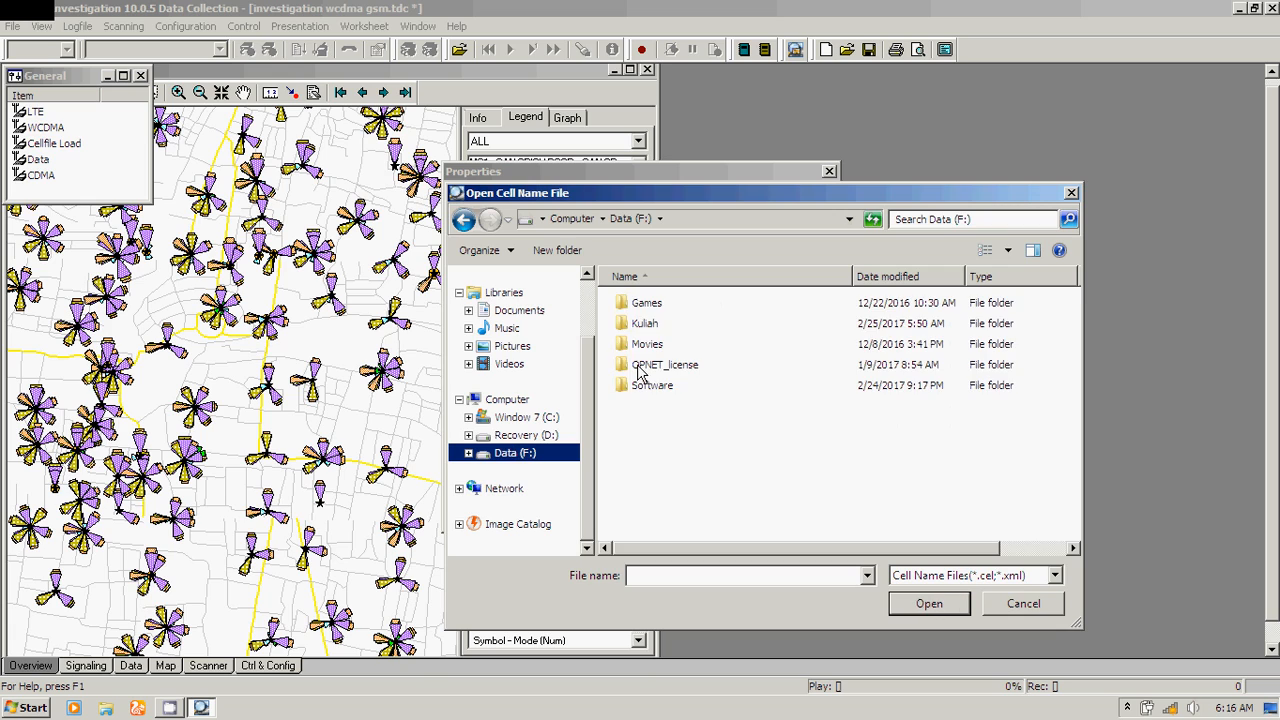
pyautogui.doubleClick(643, 325)
pyautogui.doubleClick(640, 467)
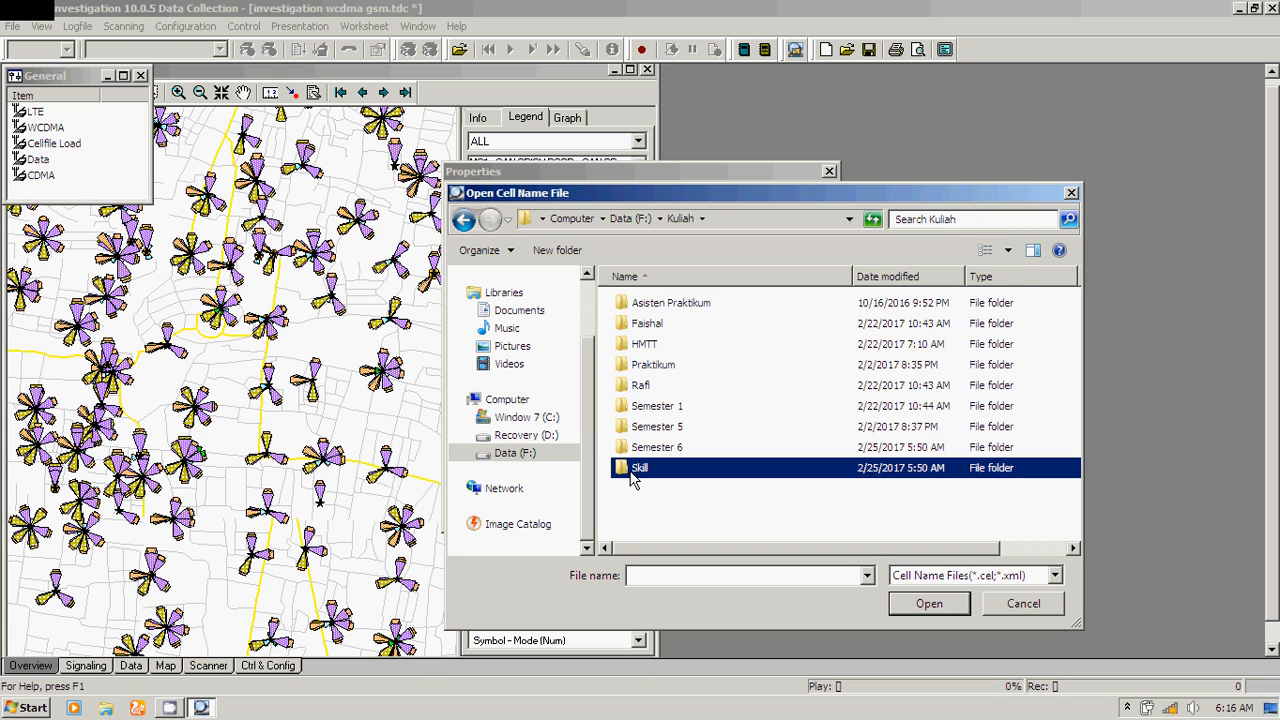
pyautogui.doubleClick(652, 304)
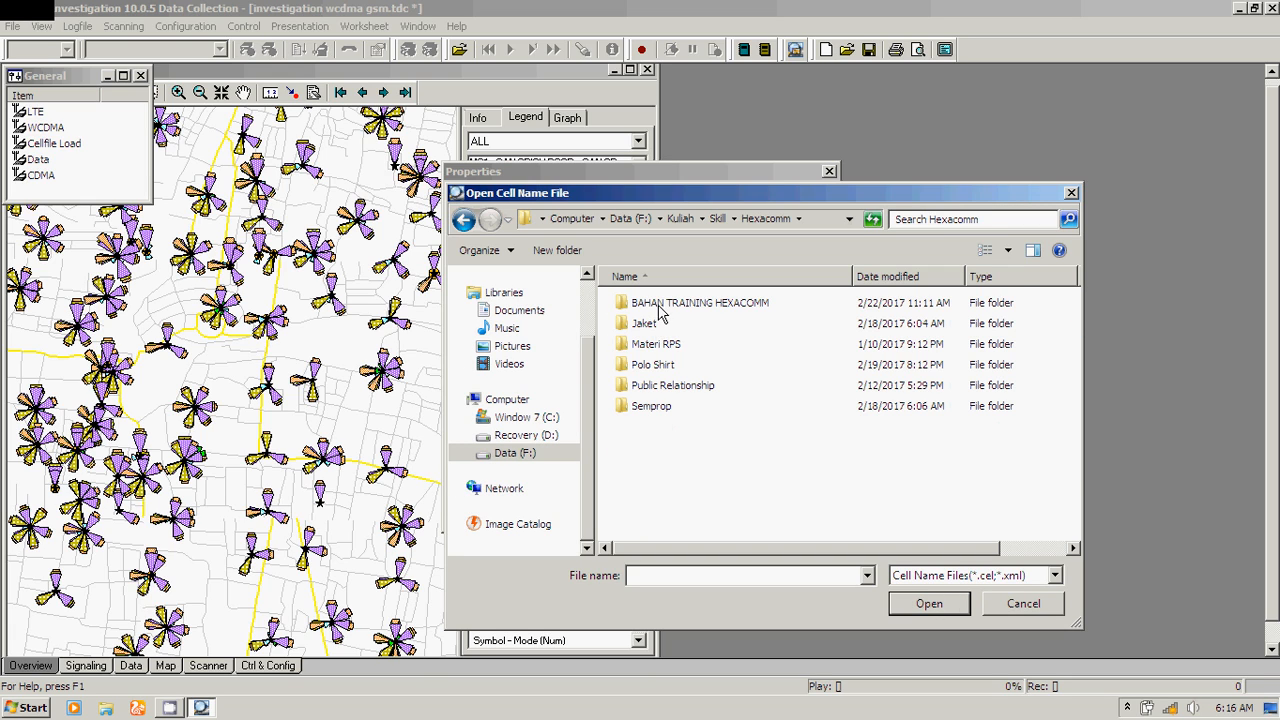
pyautogui.doubleClick(660, 306)
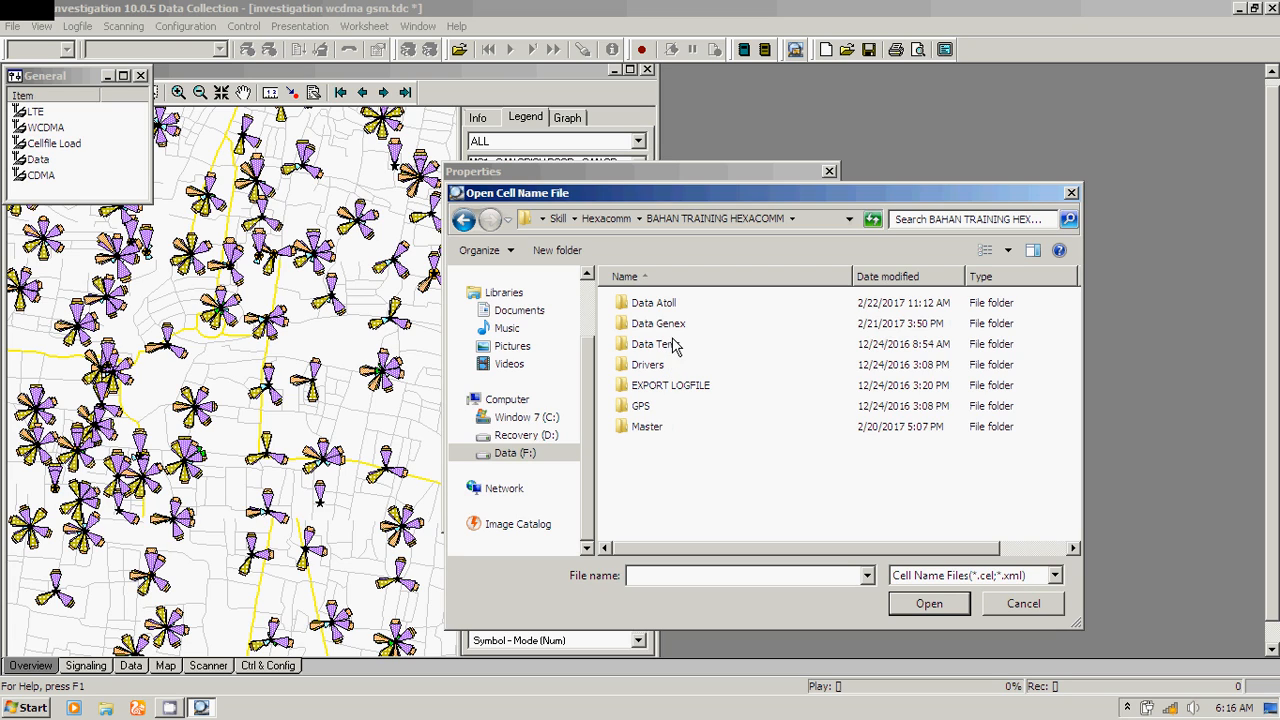
pyautogui.doubleClick(677, 344)
pyautogui.doubleClick(652, 306)
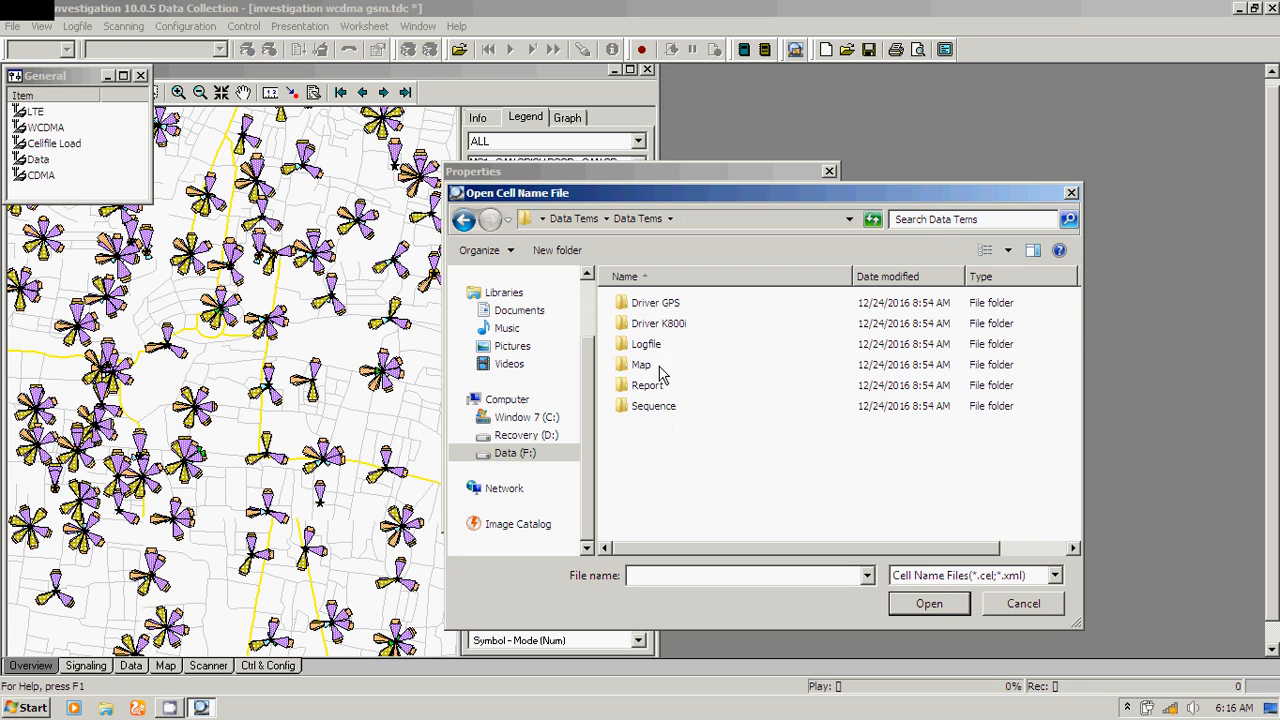
pyautogui.doubleClick(658, 366)
pyautogui.click(670, 306)
pyautogui.doubleClick(670, 303)
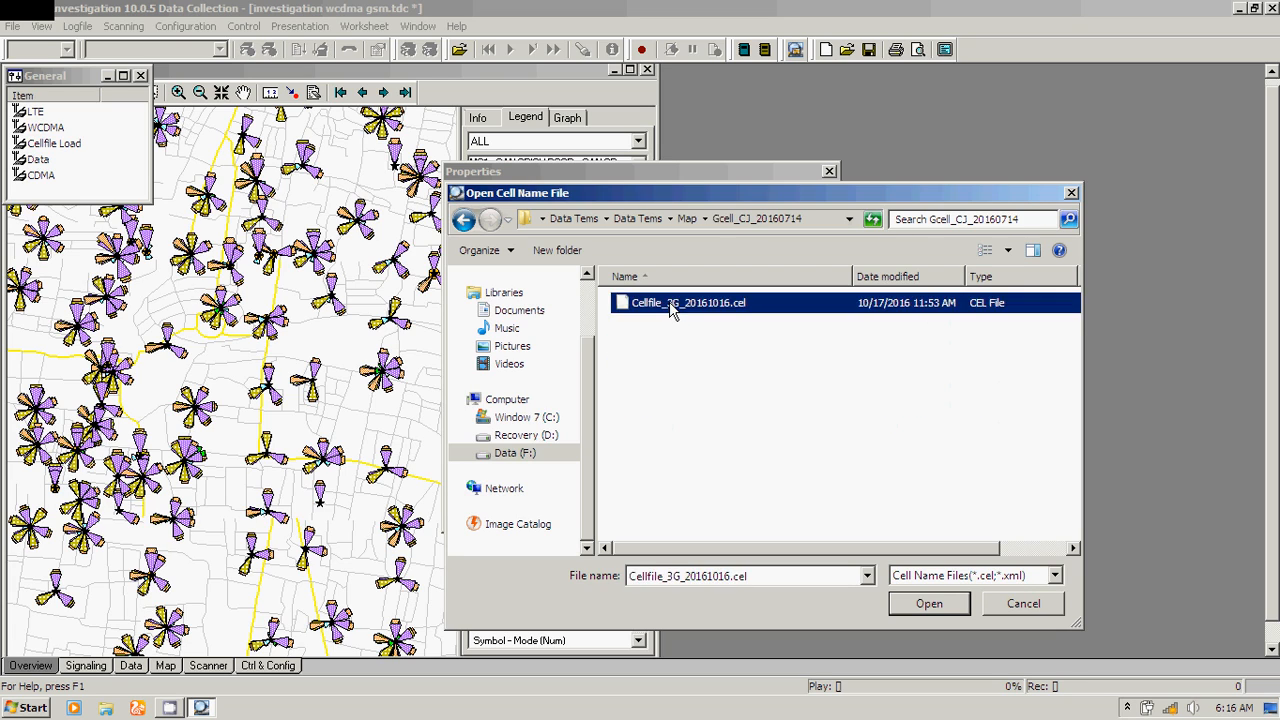
pyautogui.doubleClick(670, 303)
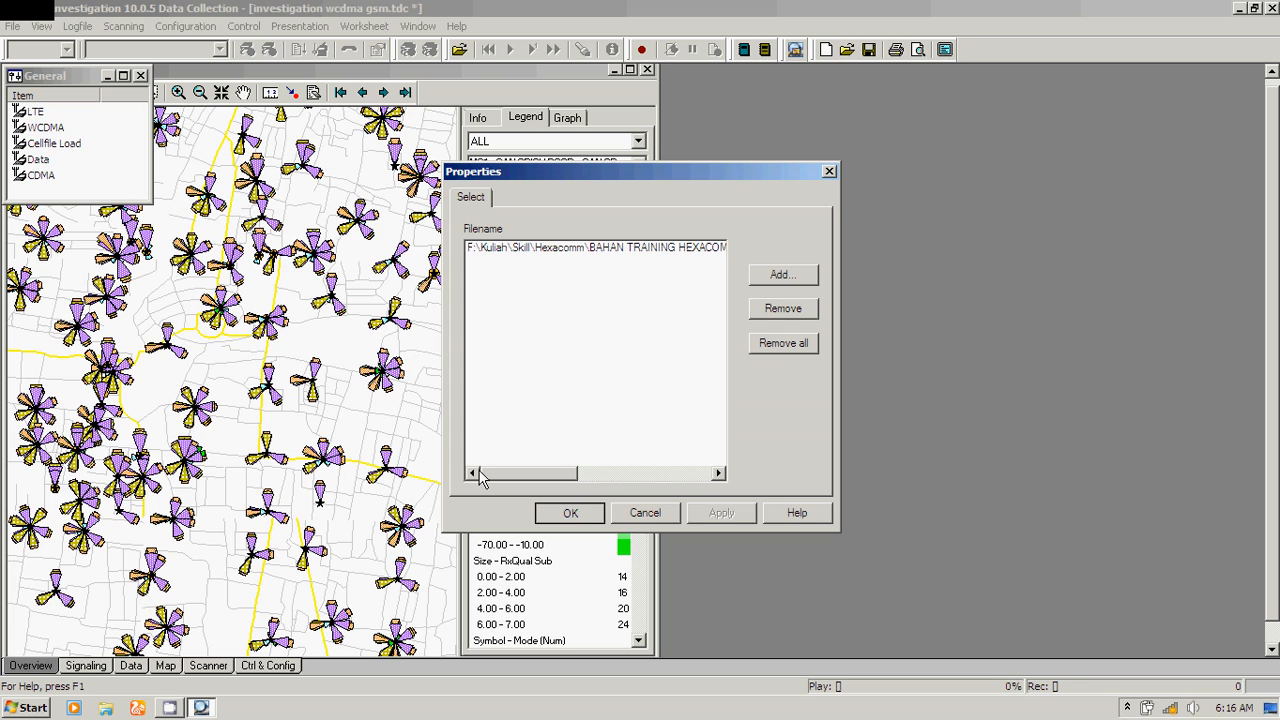
pyautogui.press('Return')
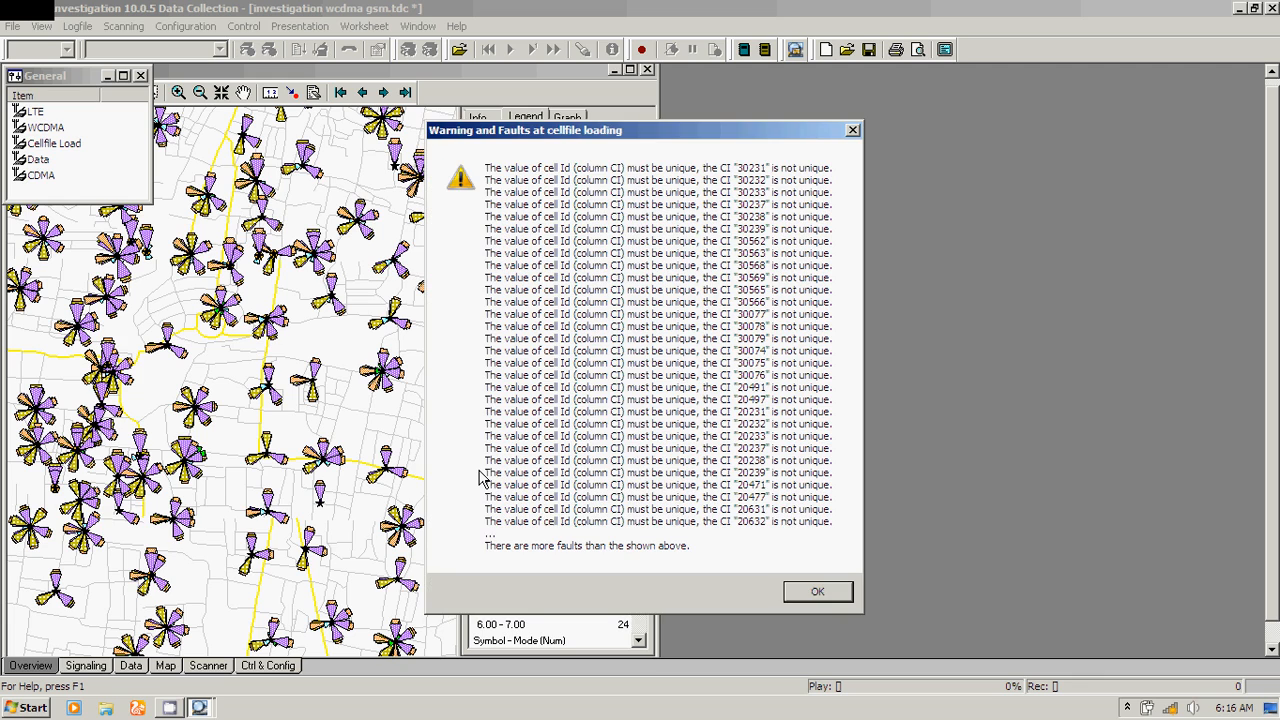
pyautogui.click(816, 593)
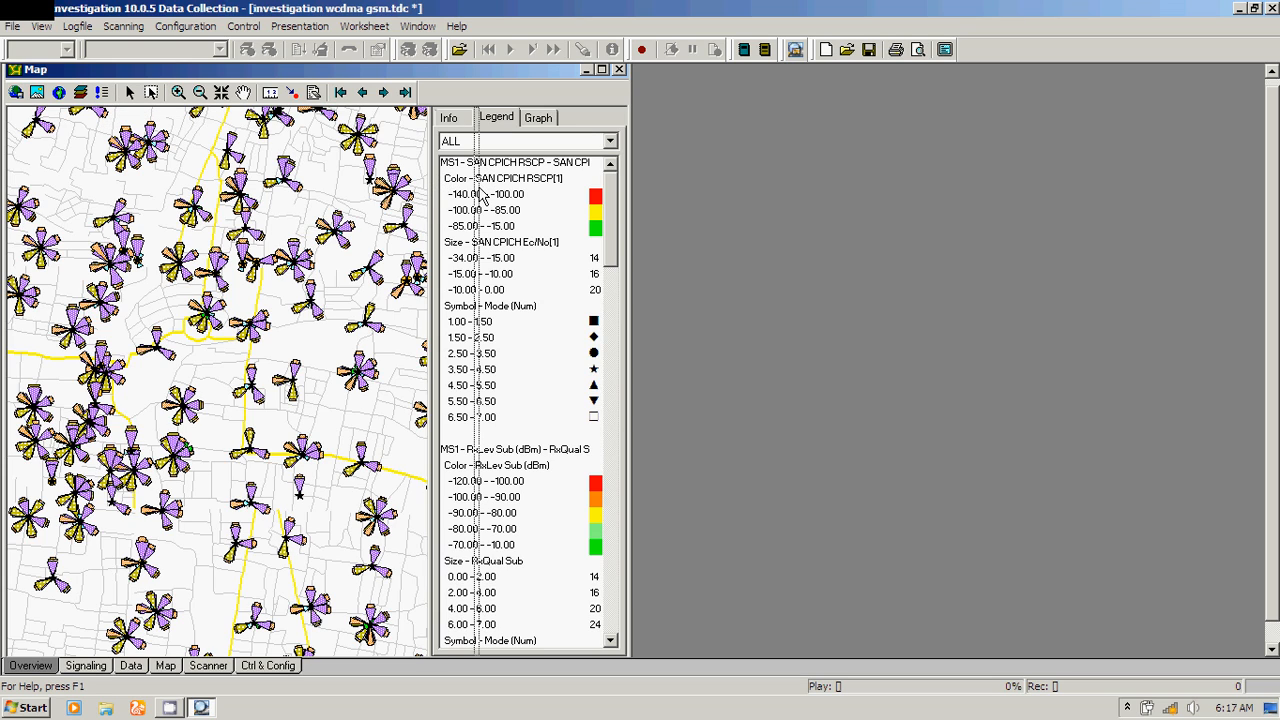
# Step: Narrow the Map window and its legend pane, and place a GSM Serving + Neighbors window beside the map
pyautogui.moveTo(429, 184); pyautogui.dragTo(492, 200)
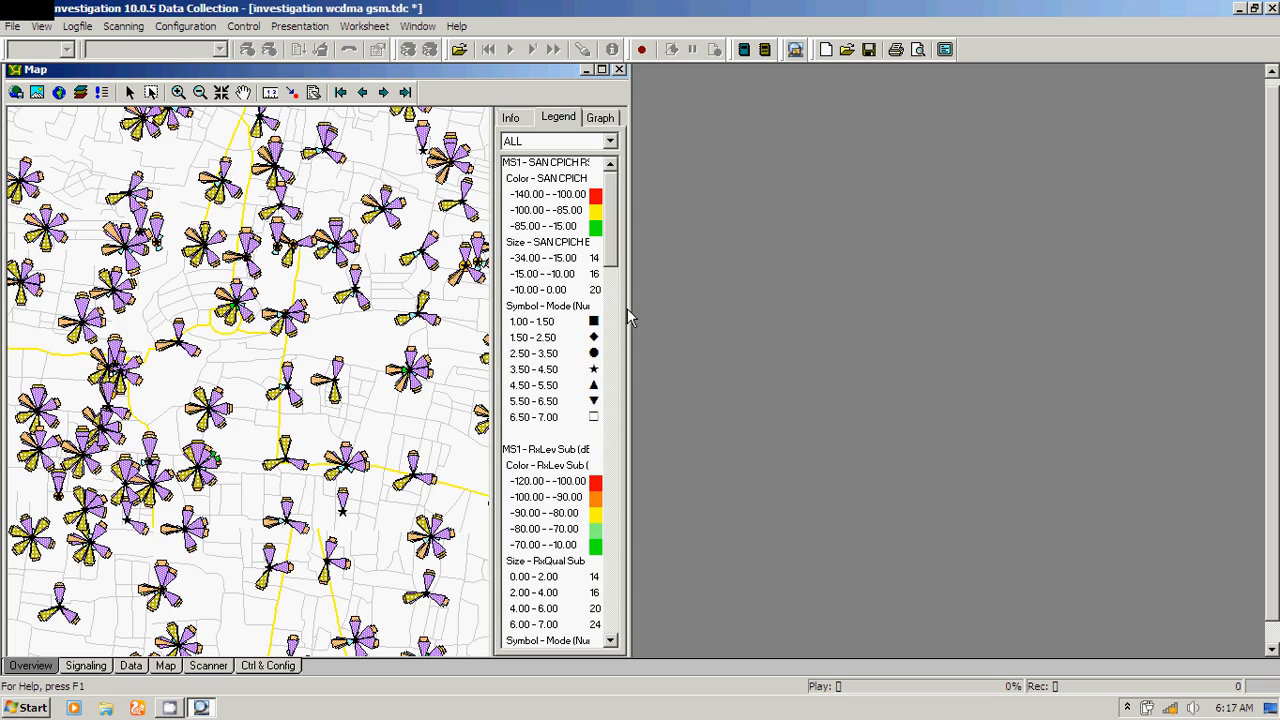
pyautogui.moveTo(628, 318); pyautogui.dragTo(562, 314)
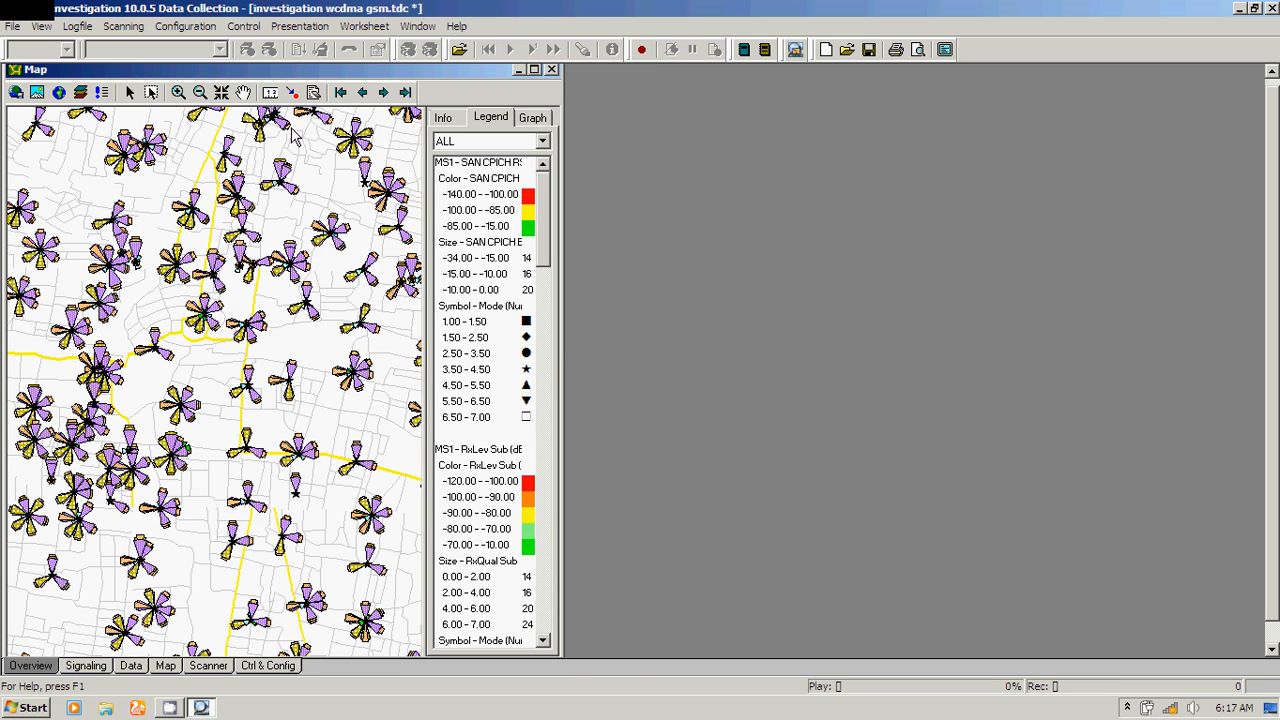
pyautogui.click(285, 30)
pyautogui.moveTo(300, 77)
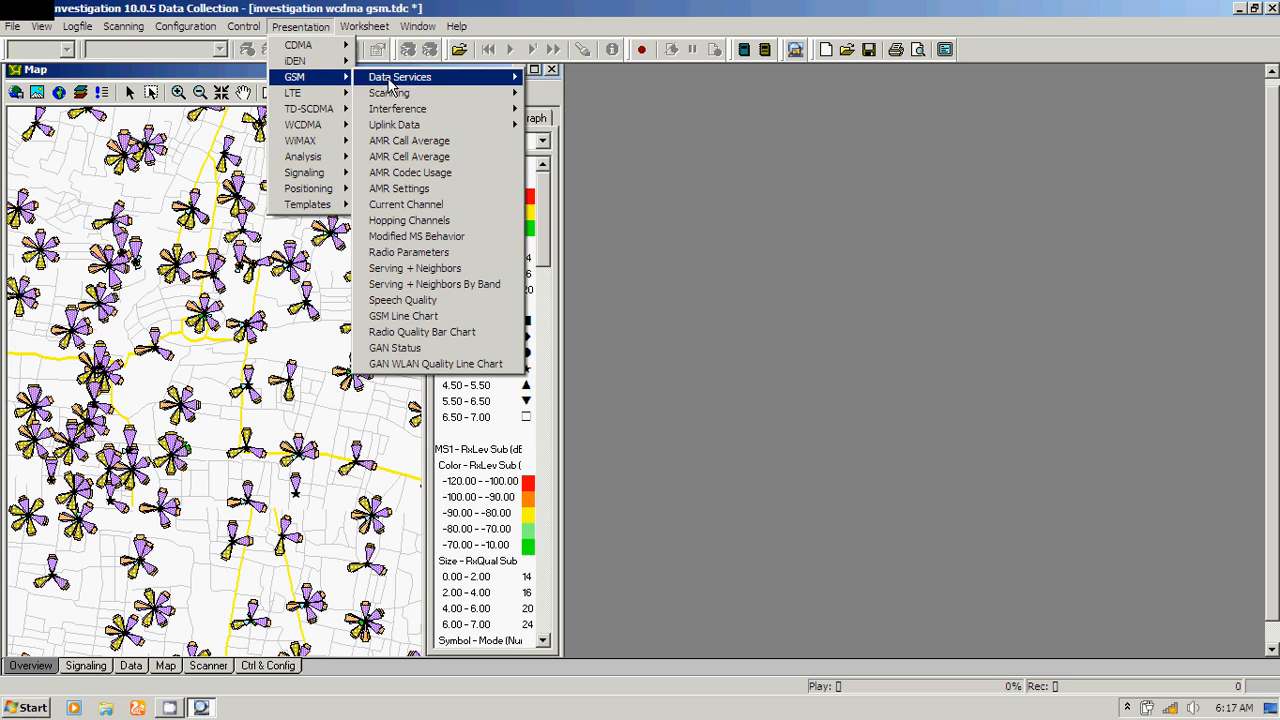
pyautogui.click(418, 268)
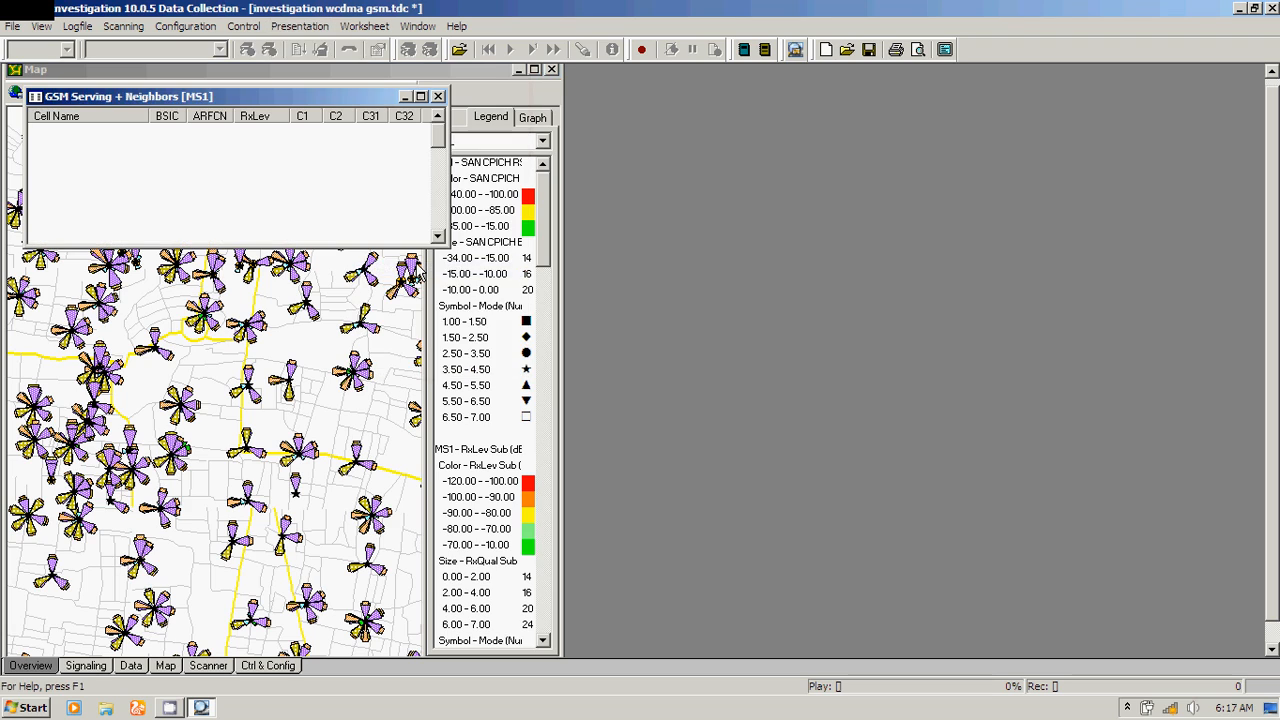
pyautogui.moveTo(196, 101); pyautogui.dragTo(752, 80)
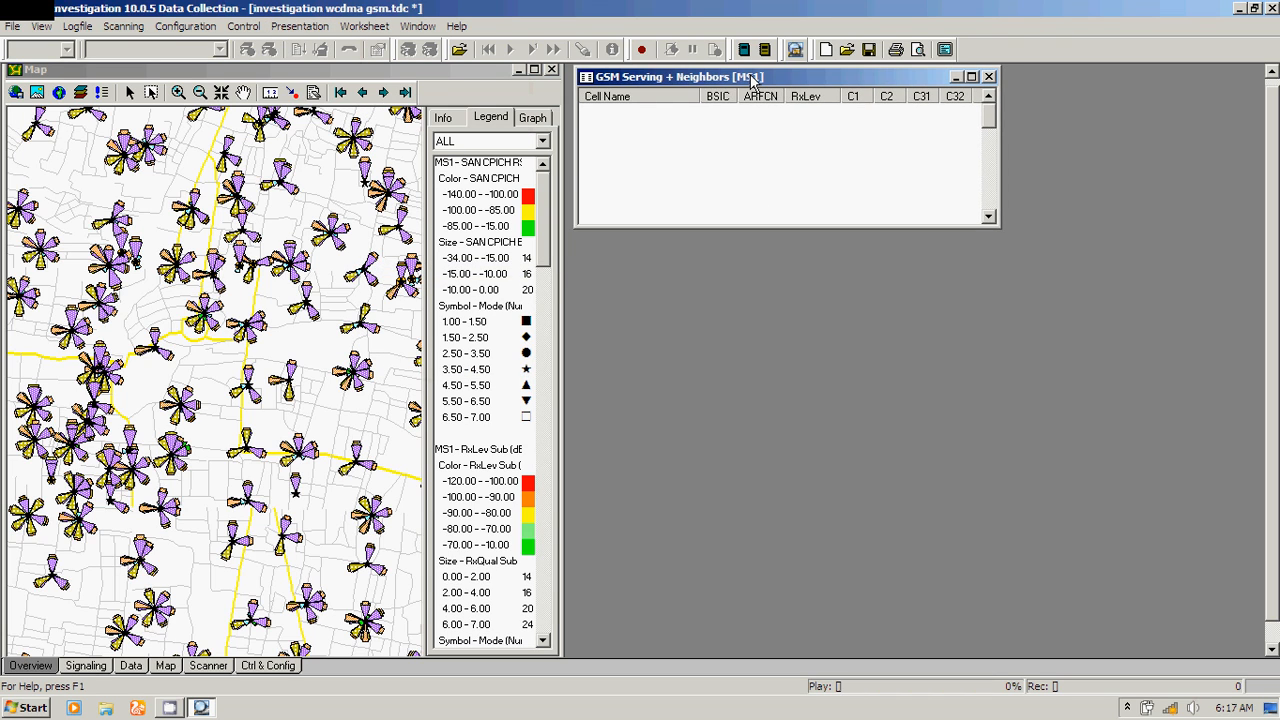
# Step: Add a WCDMA Serving/Active Set + Neighbors window and place it below the GSM Serving + Neighbors window
pyautogui.click(298, 27)
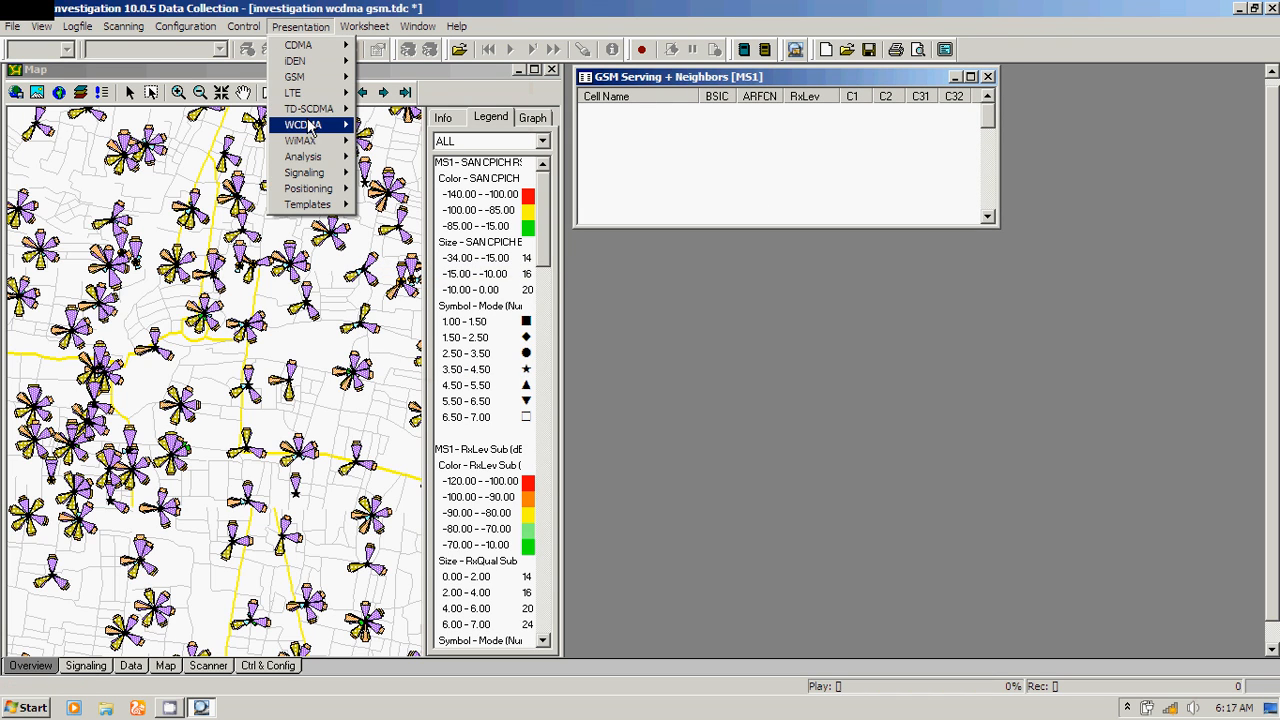
pyautogui.moveTo(316, 126)
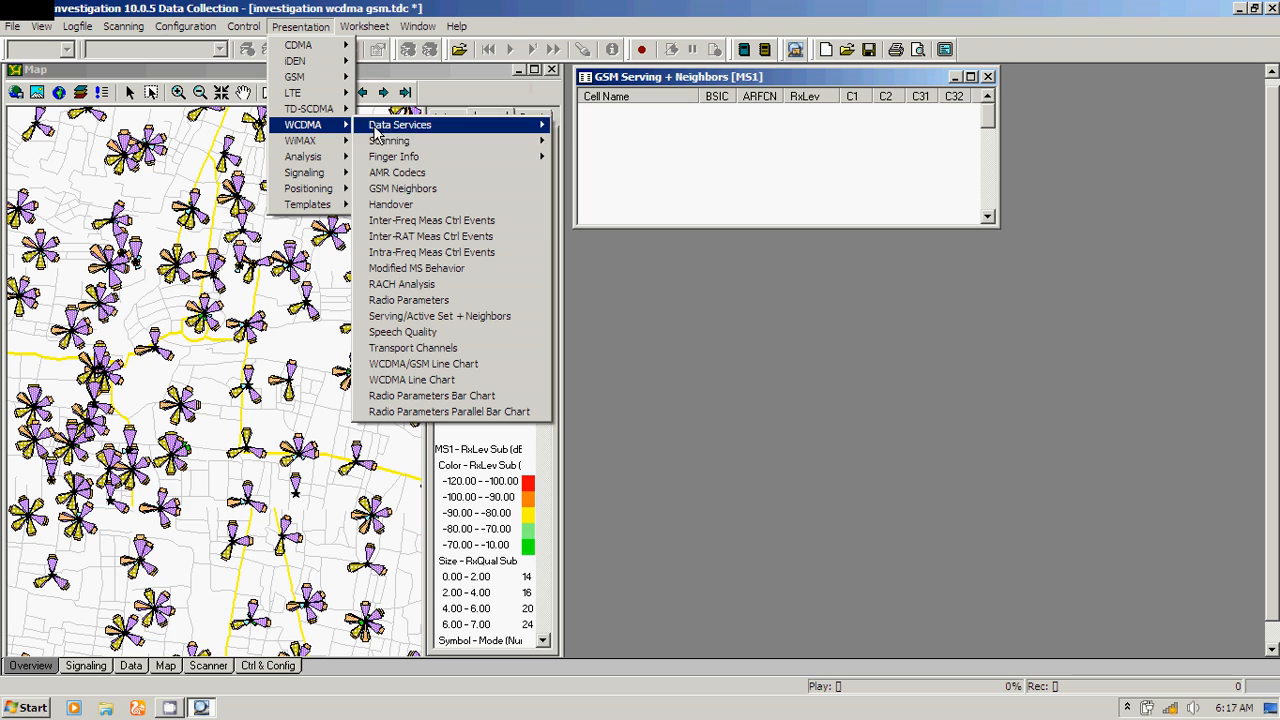
pyautogui.click(427, 316)
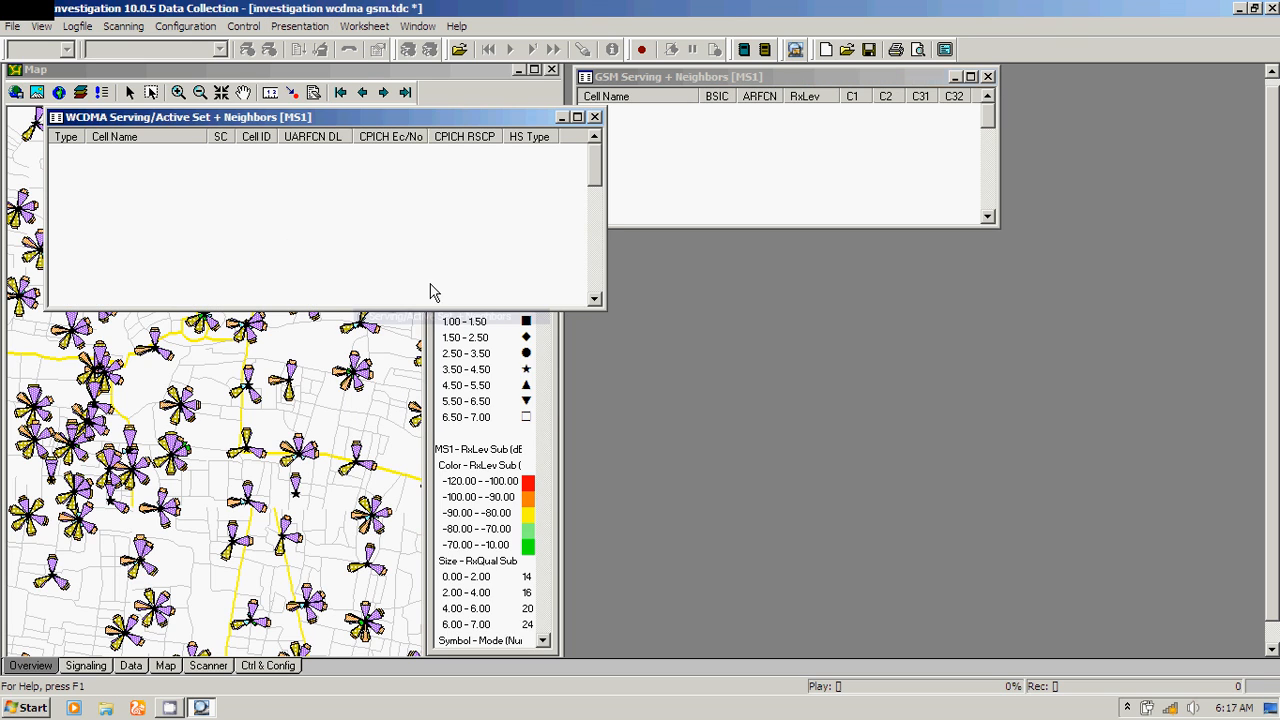
pyautogui.moveTo(267, 124); pyautogui.dragTo(786, 253)
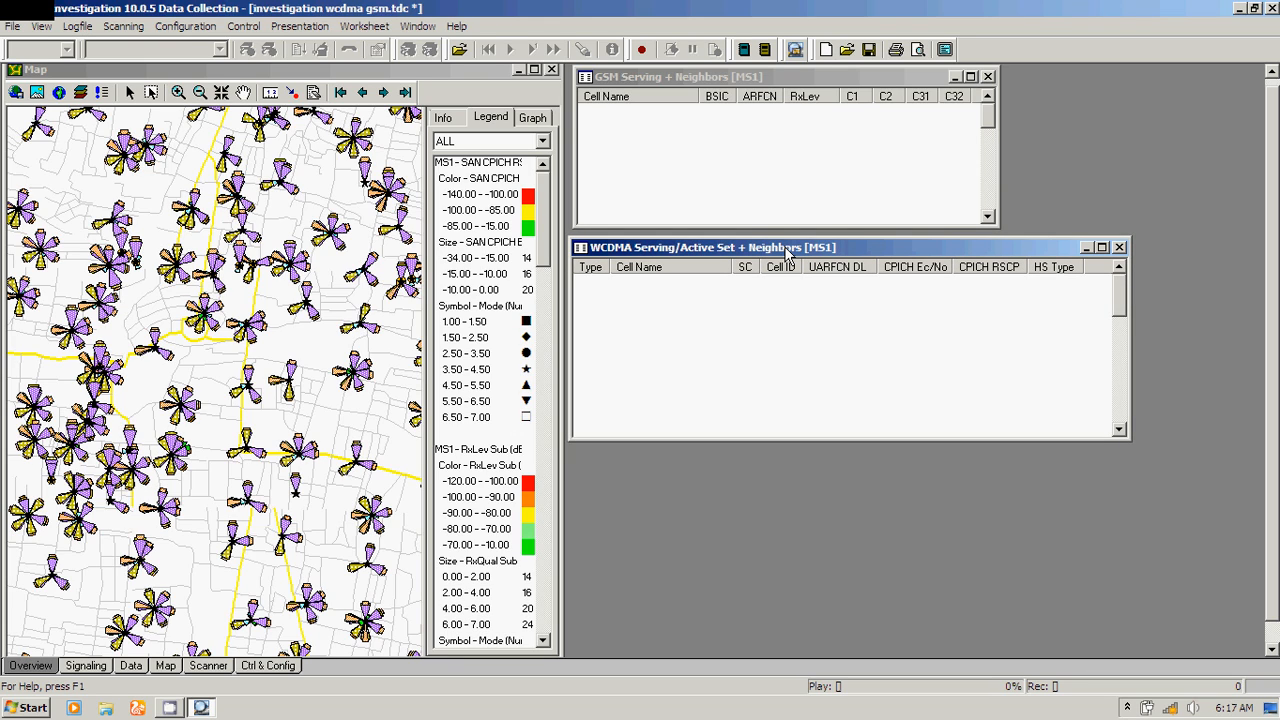
# Step: Align the GSM and WCDMA neighbor windows beside the map and reduce their heights, dismissing the junk-files notification
pyautogui.click(717, 79)
pyautogui.moveTo(716, 80); pyautogui.dragTo(710, 81)
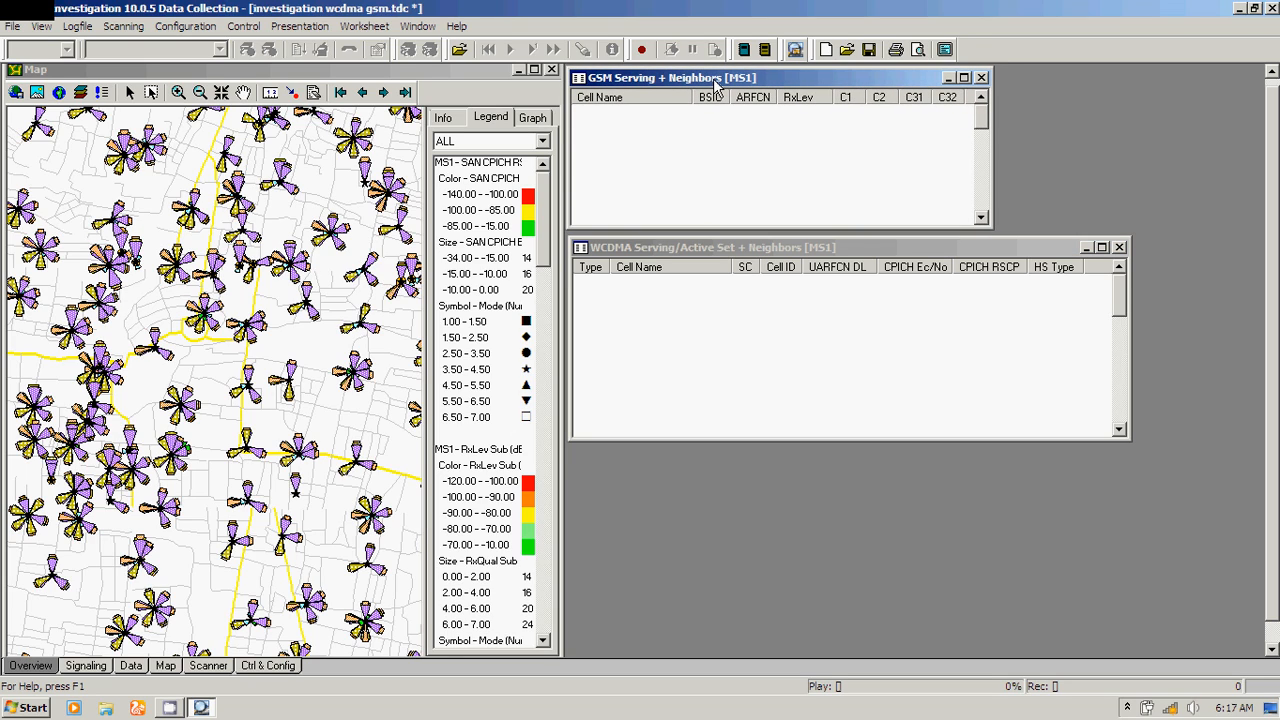
pyautogui.moveTo(723, 248); pyautogui.dragTo(717, 243)
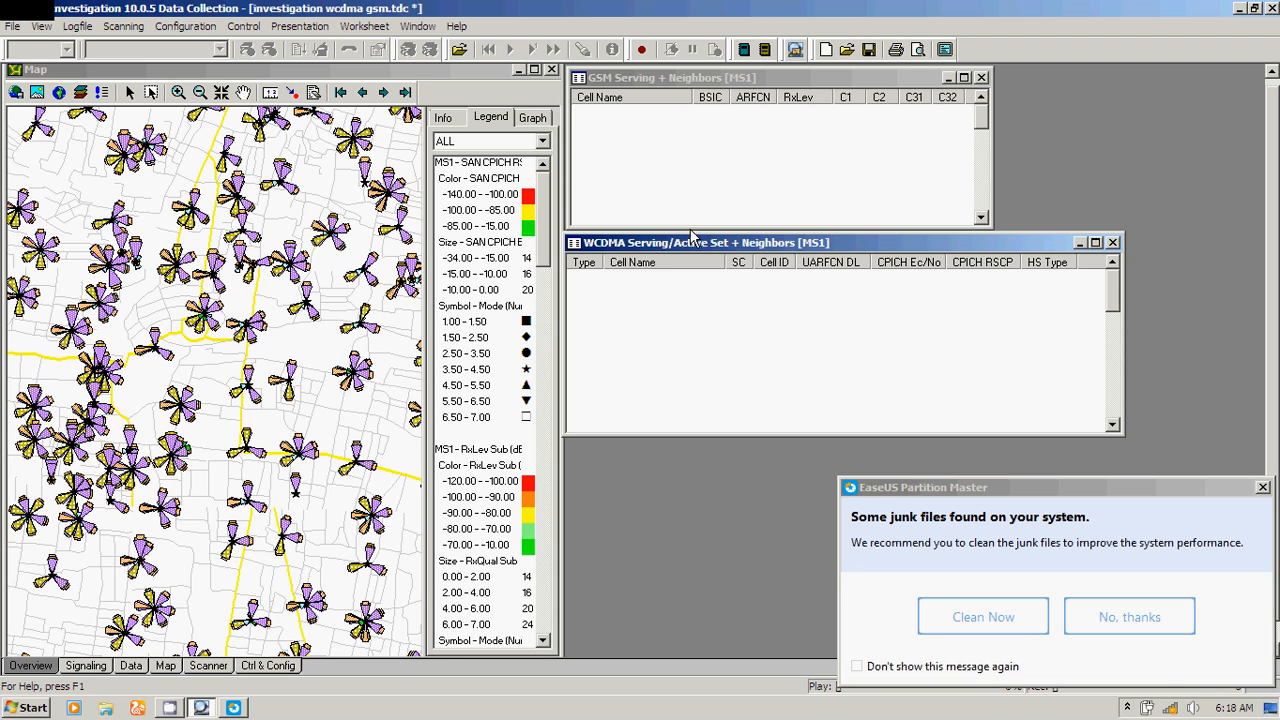
pyautogui.click(1150, 610)
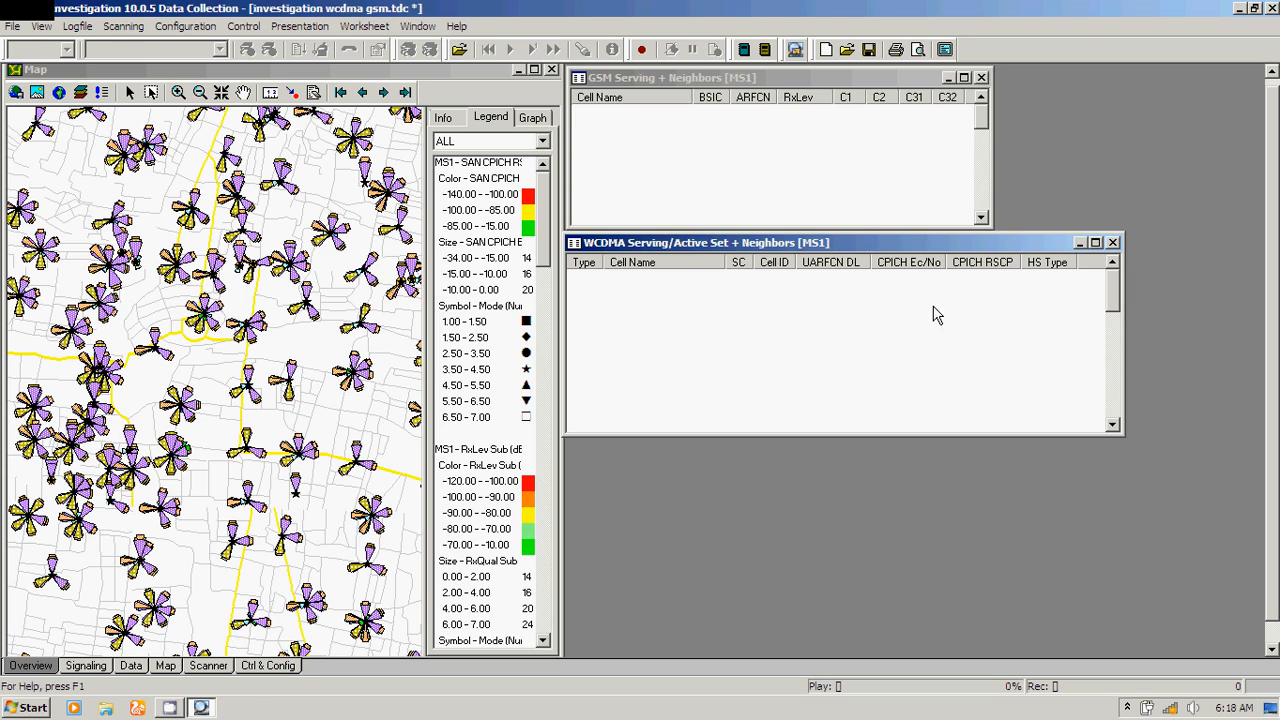
pyautogui.moveTo(994, 153)
pyautogui.mouseDown()
pyautogui.moveTo(1024, 165)
pyautogui.moveTo(1003, 170)
pyautogui.mouseUp()
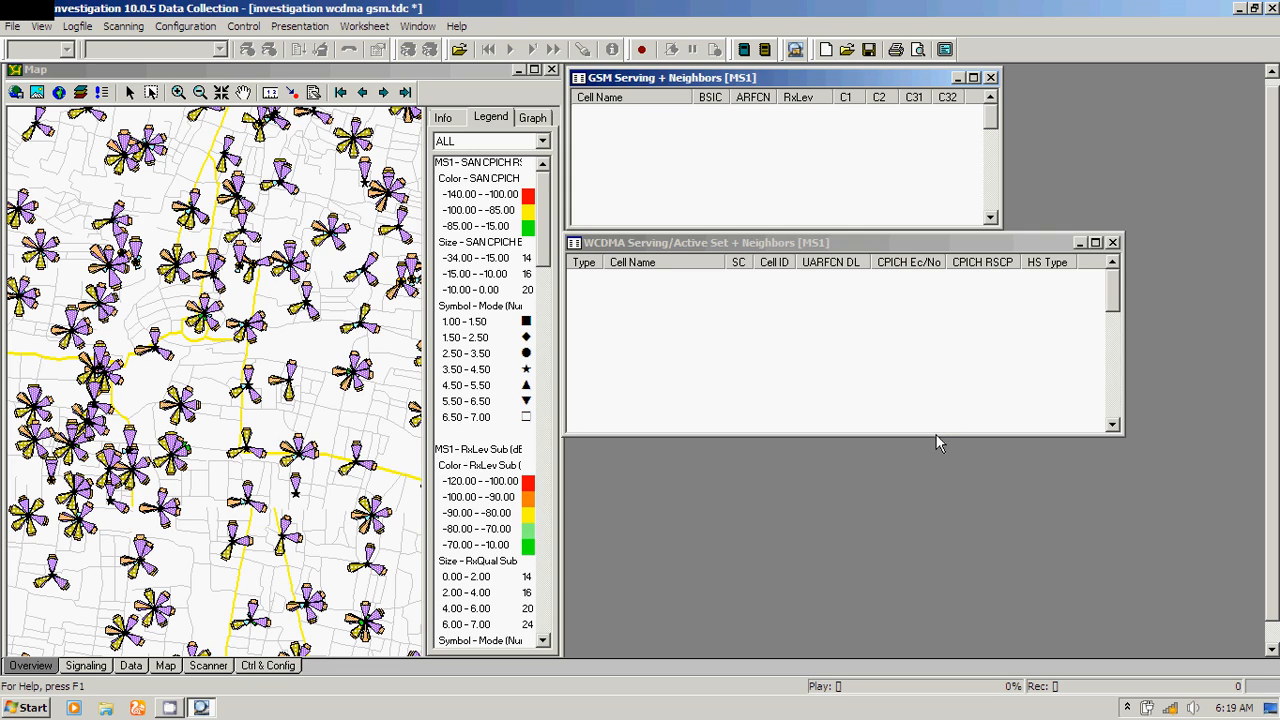
pyautogui.moveTo(936, 436); pyautogui.dragTo(913, 380)
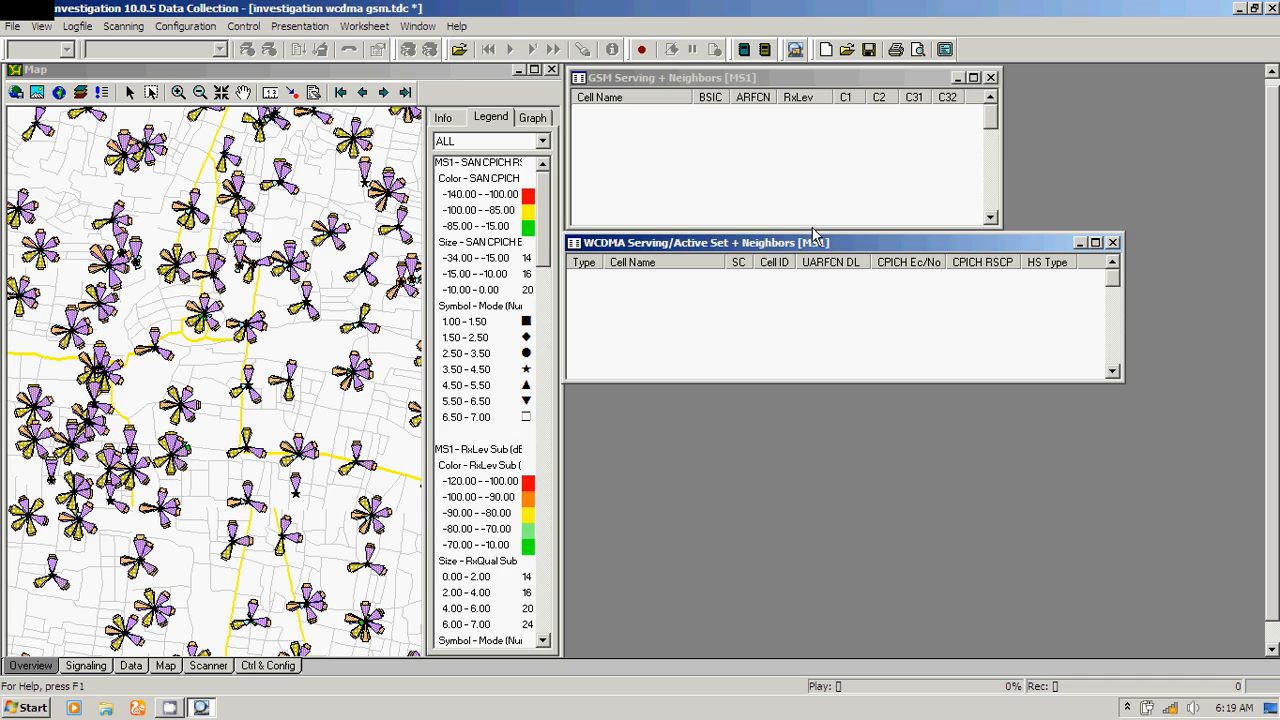
pyautogui.moveTo(813, 229); pyautogui.dragTo(790, 215)
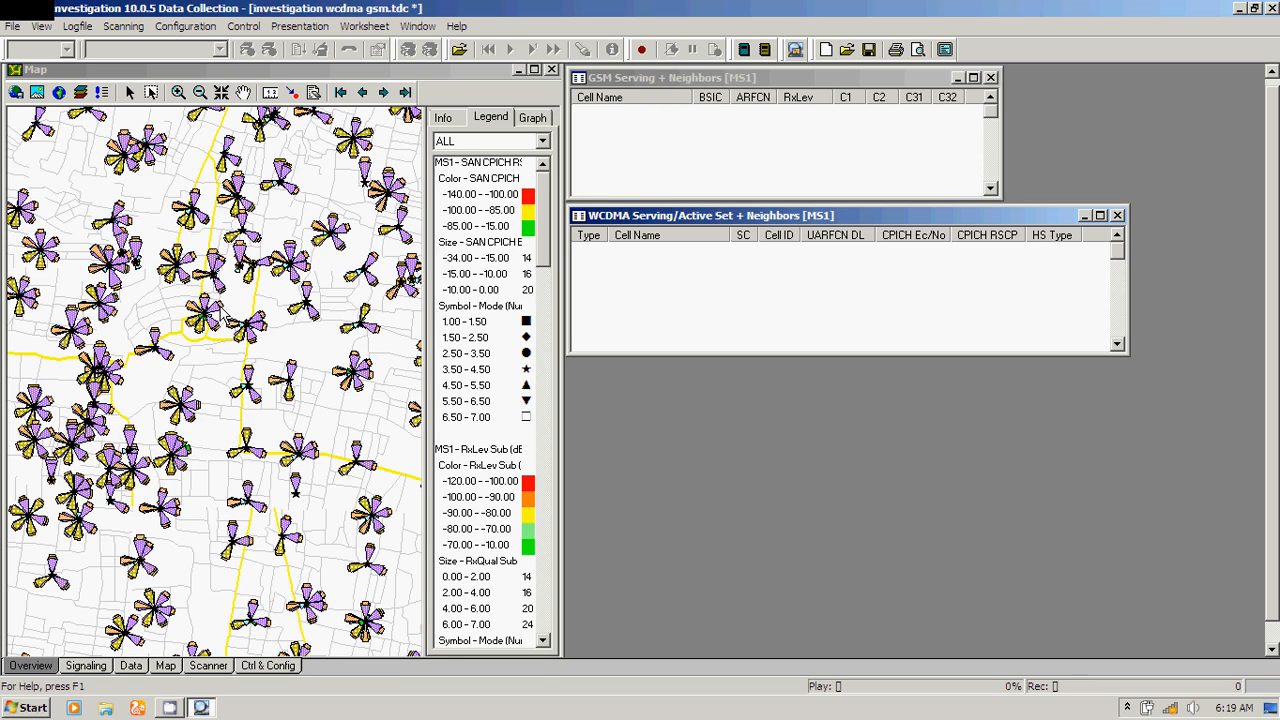
# Step: Add a GSM Radio Parameters window and place it below the WCDMA Serving/Active Set + Neighbors window
pyautogui.click(296, 28)
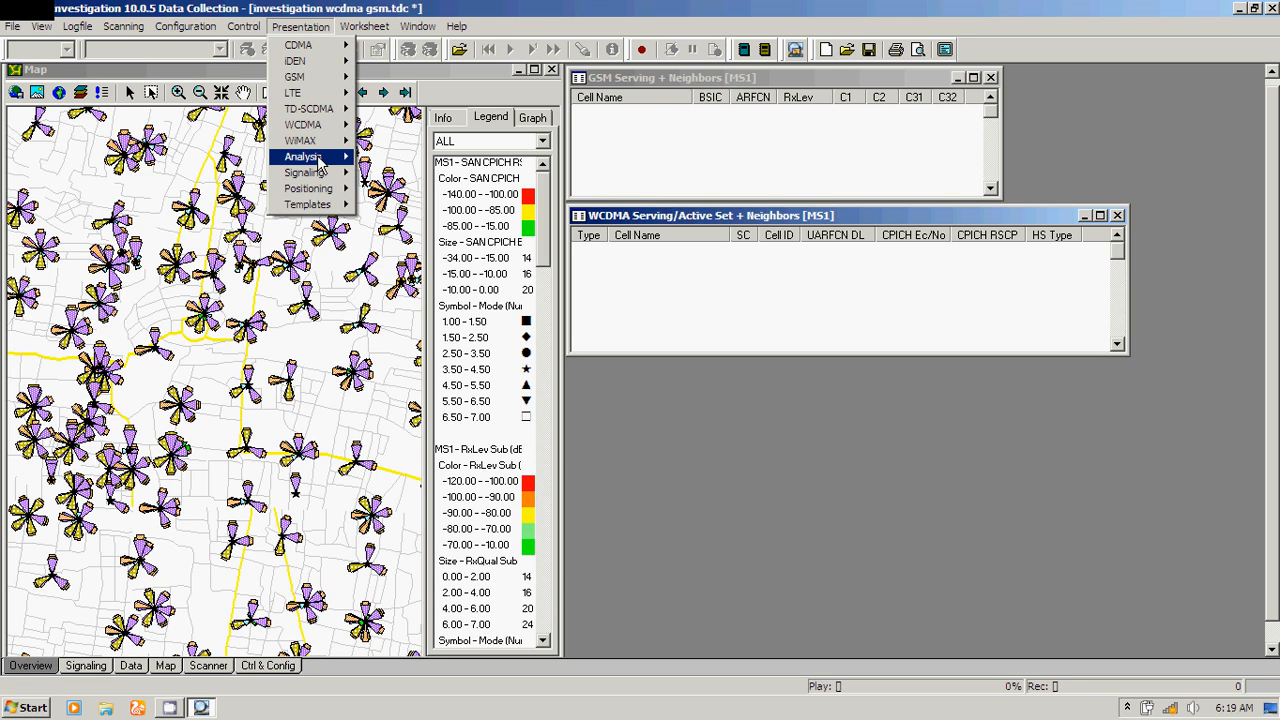
pyautogui.moveTo(320, 165)
pyautogui.moveTo(300, 77)
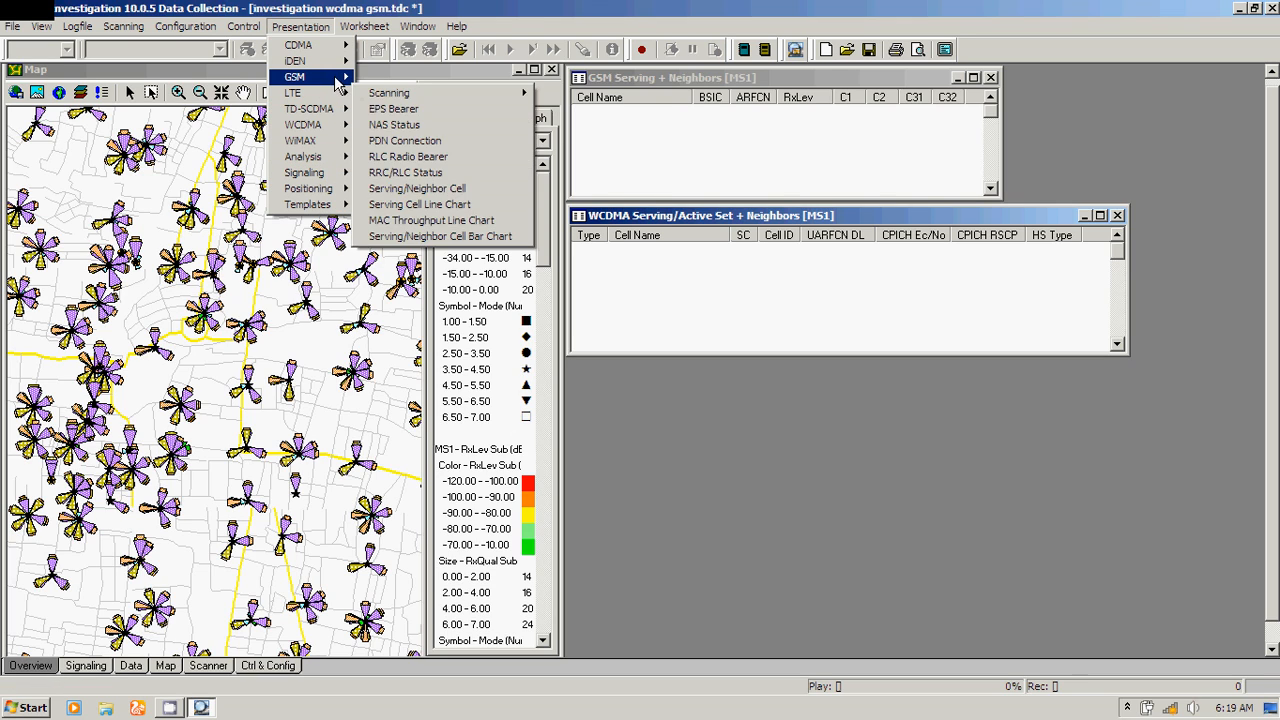
pyautogui.click(408, 254)
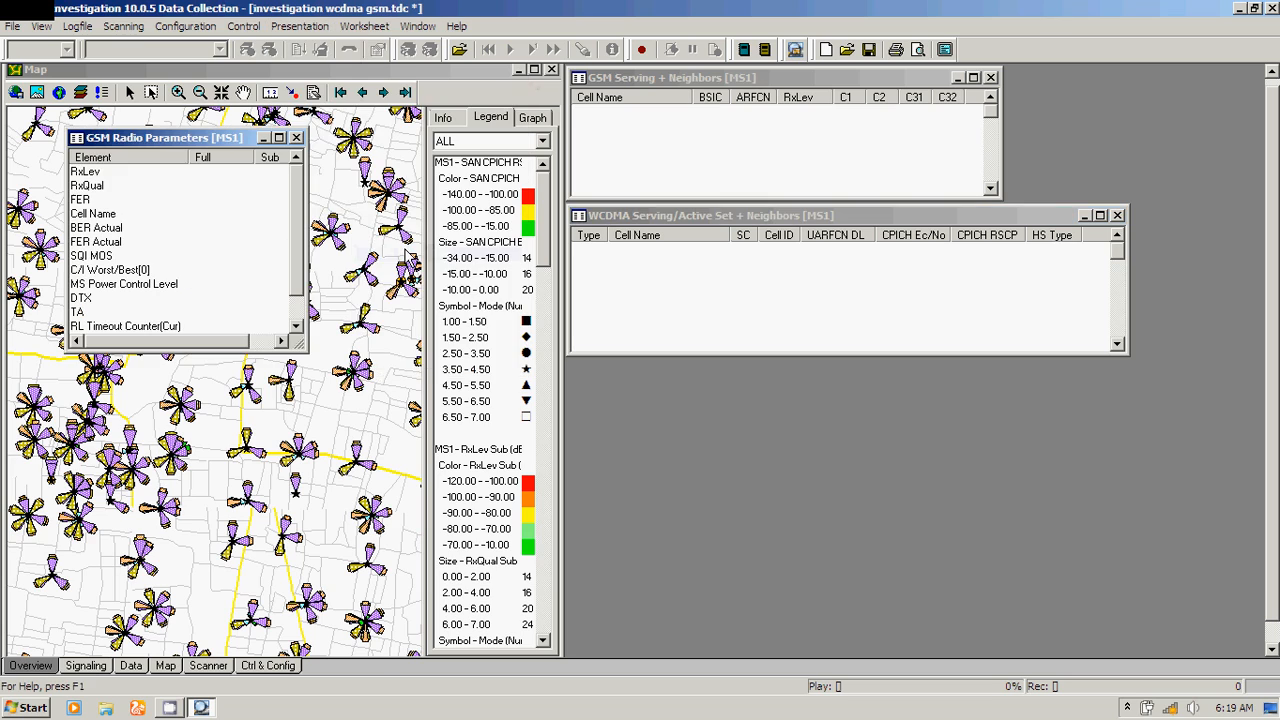
pyautogui.moveTo(163, 138); pyautogui.dragTo(662, 374)
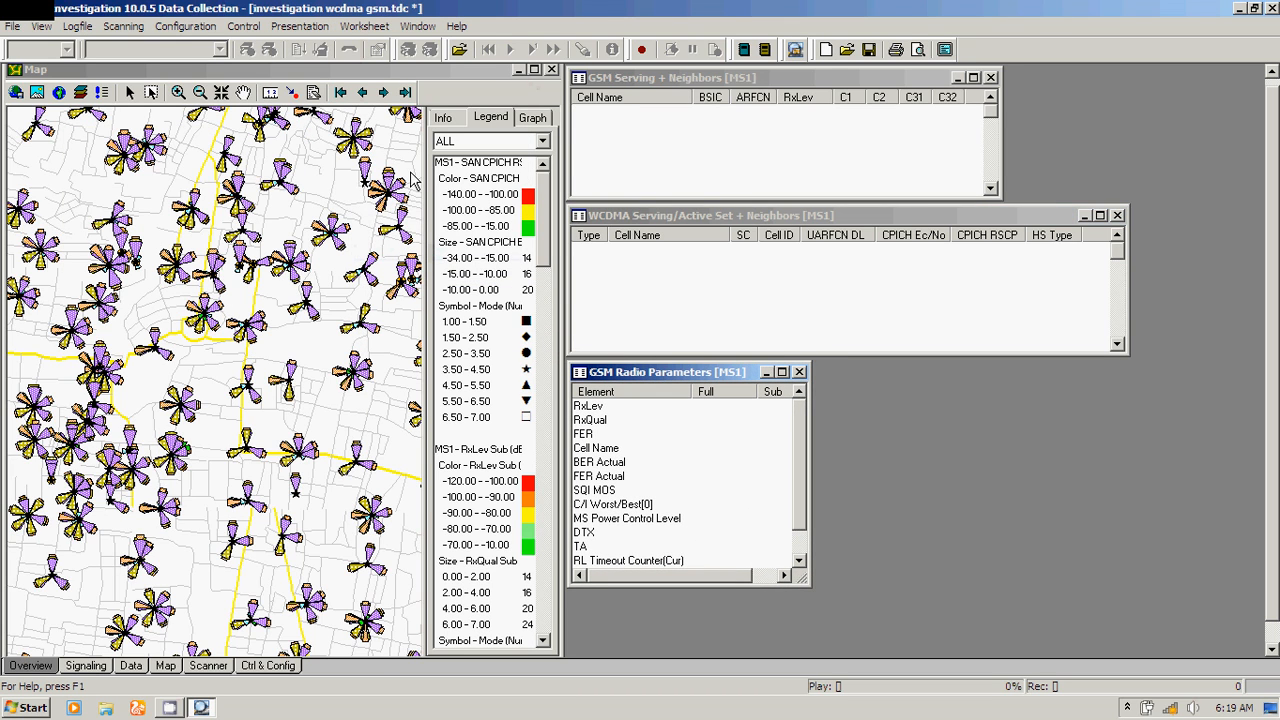
# Step: Add a WCDMA Radio Parameters window and place it beside the GSM Radio Parameters window
pyautogui.click(300, 26)
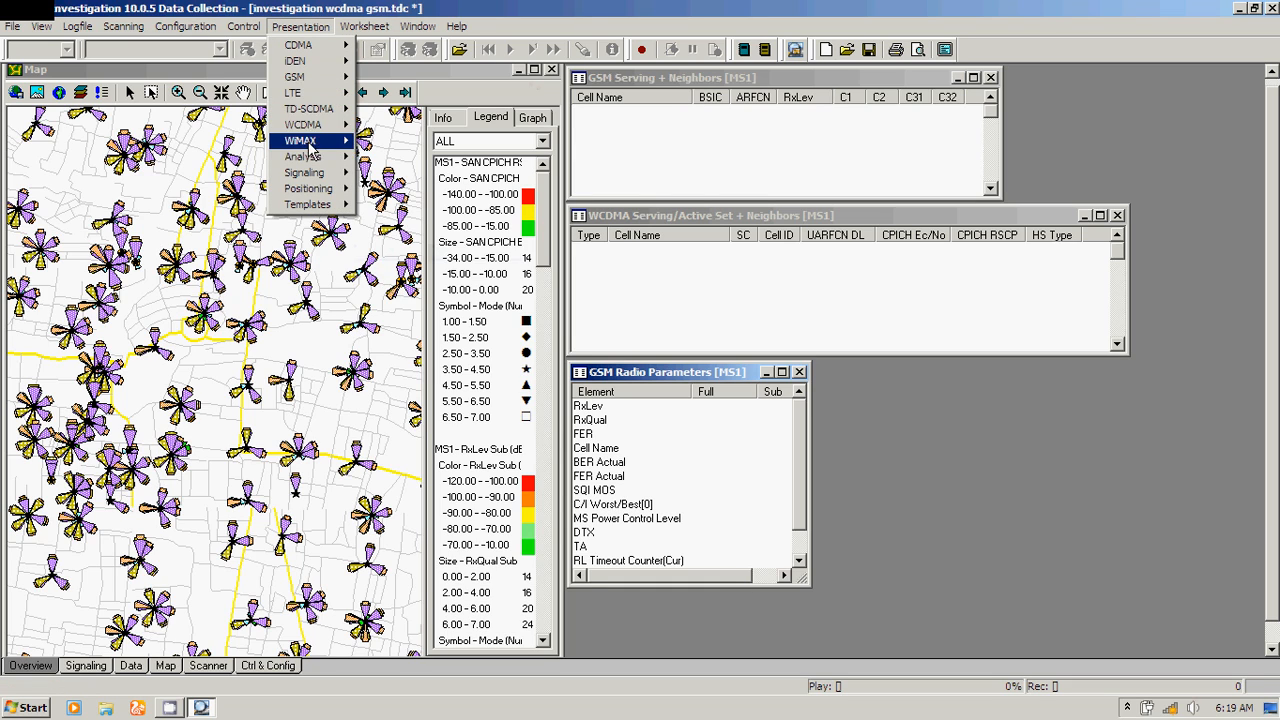
pyautogui.moveTo(315, 124)
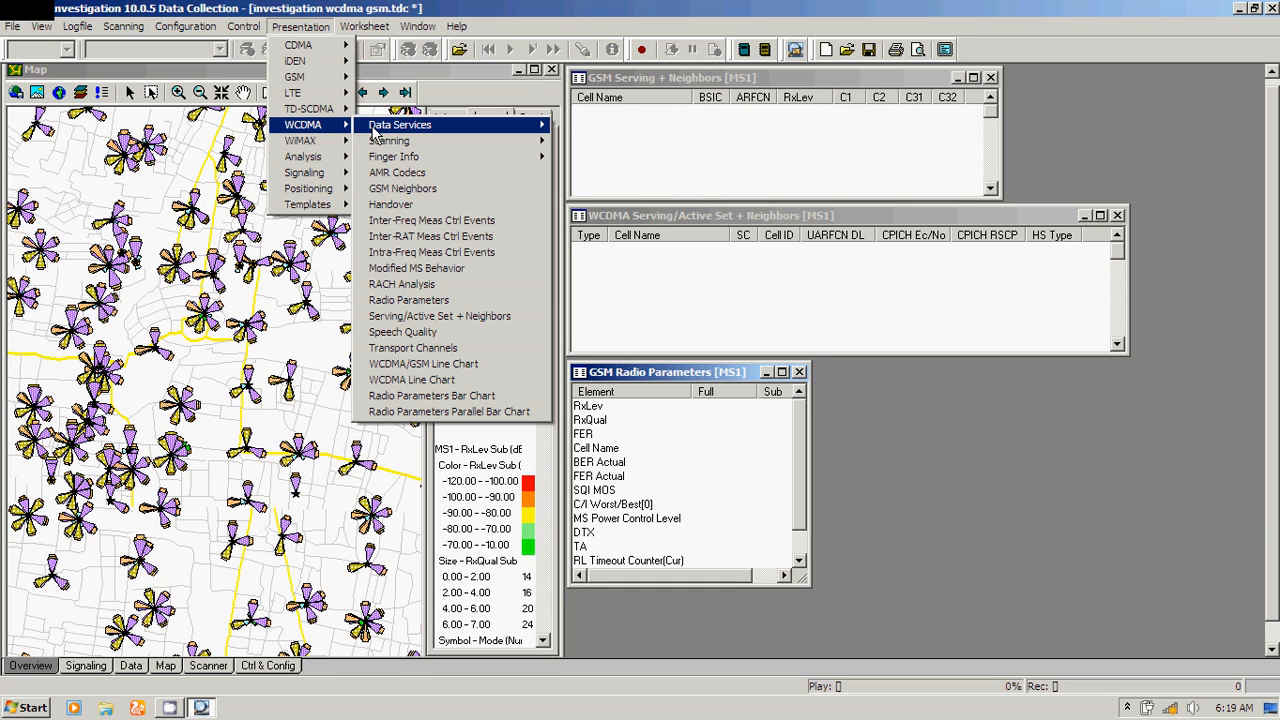
pyautogui.click(420, 301)
pyautogui.moveTo(217, 159); pyautogui.dragTo(955, 378)
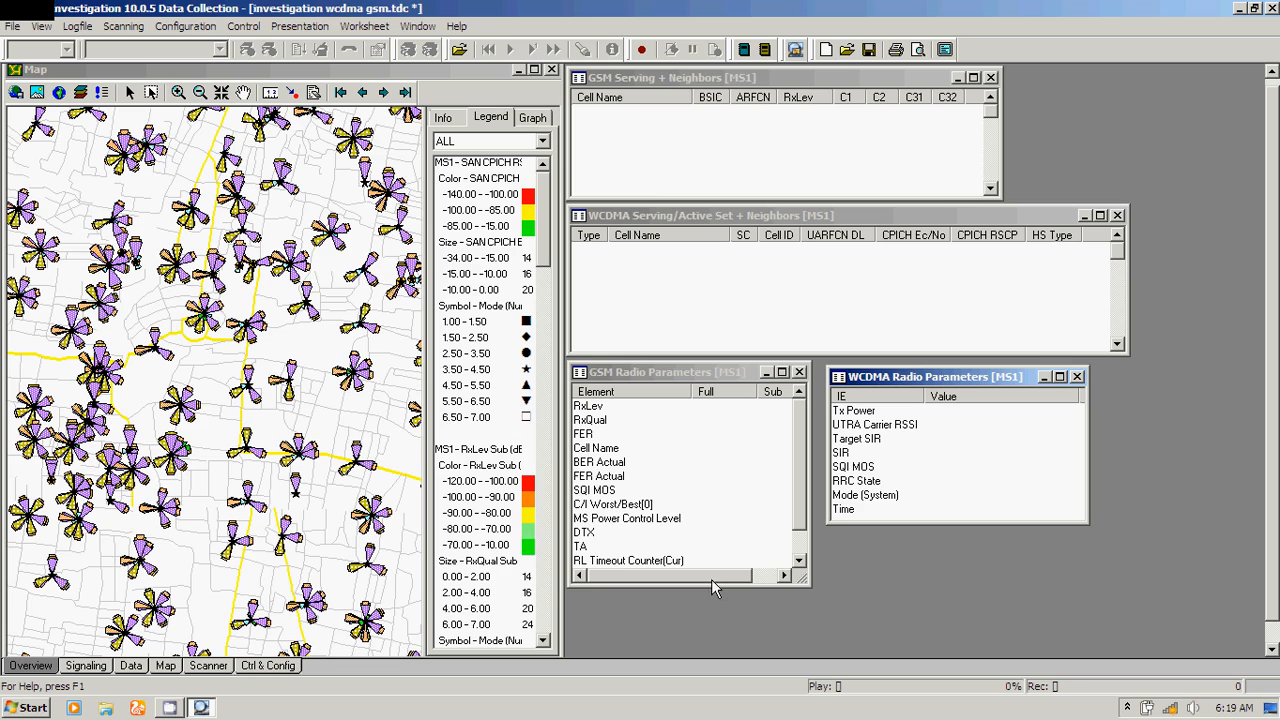
# Step: Shorten the GSM Radio Parameters window and align the WCDMA Radio Parameters window directly beside it at the same height
pyautogui.moveTo(711, 586); pyautogui.dragTo(707, 529)
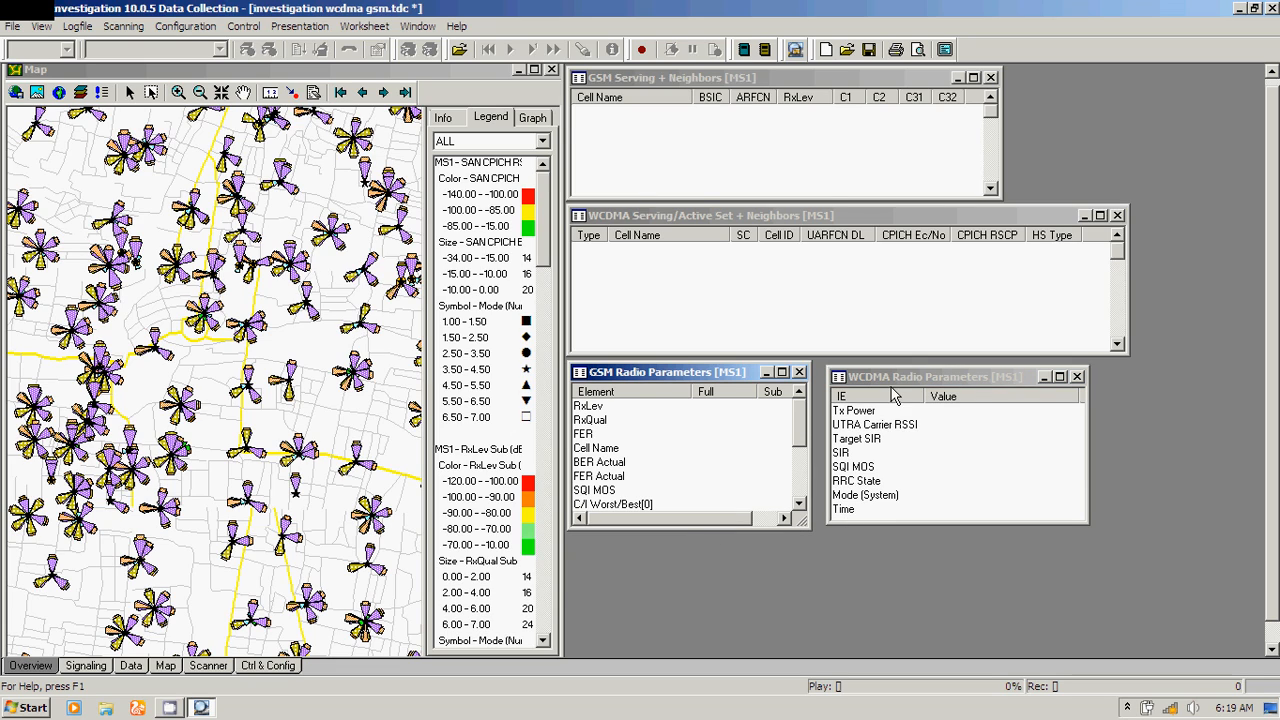
pyautogui.moveTo(895, 377); pyautogui.dragTo(886, 373)
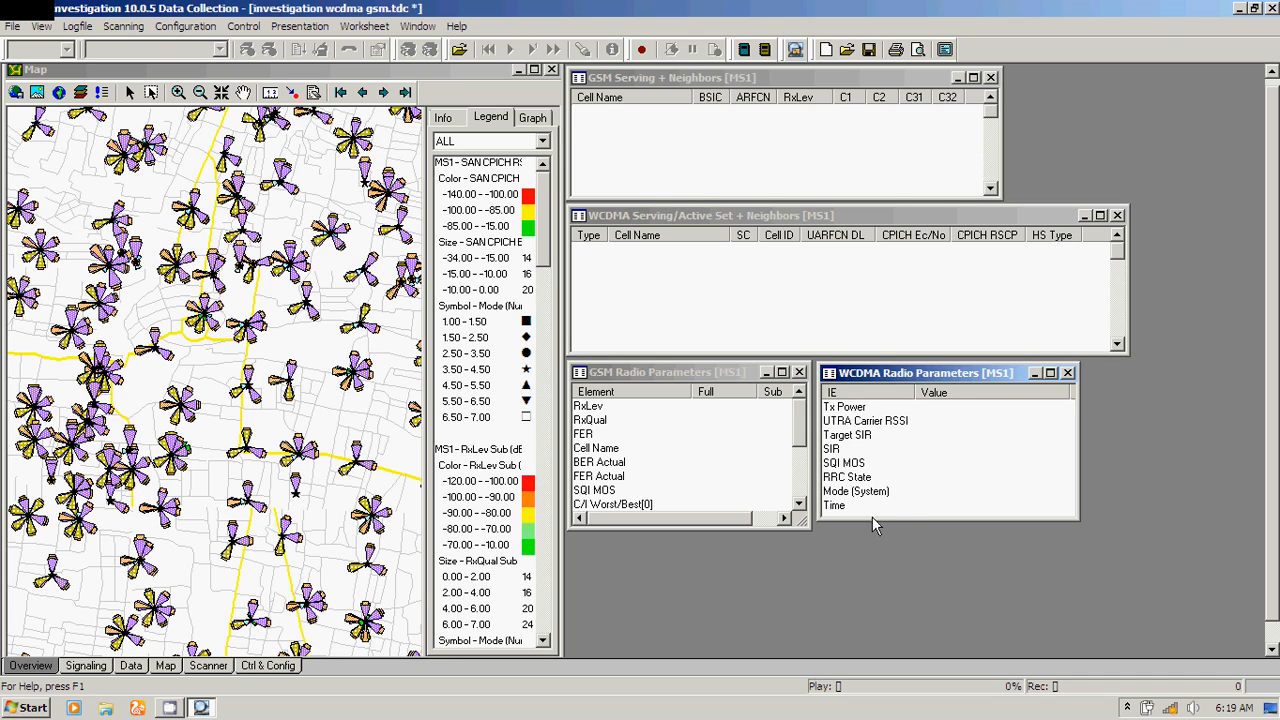
pyautogui.moveTo(872, 516); pyautogui.dragTo(869, 529)
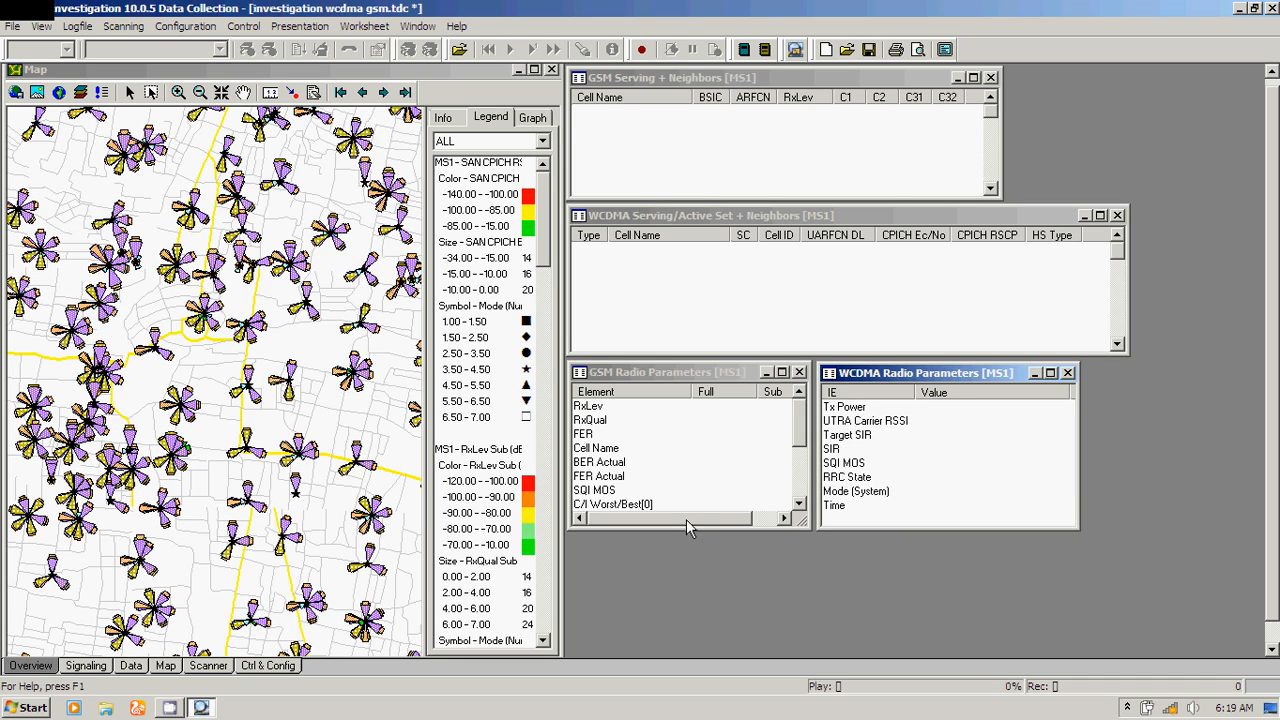
pyautogui.moveTo(692, 527); pyautogui.dragTo(694, 514)
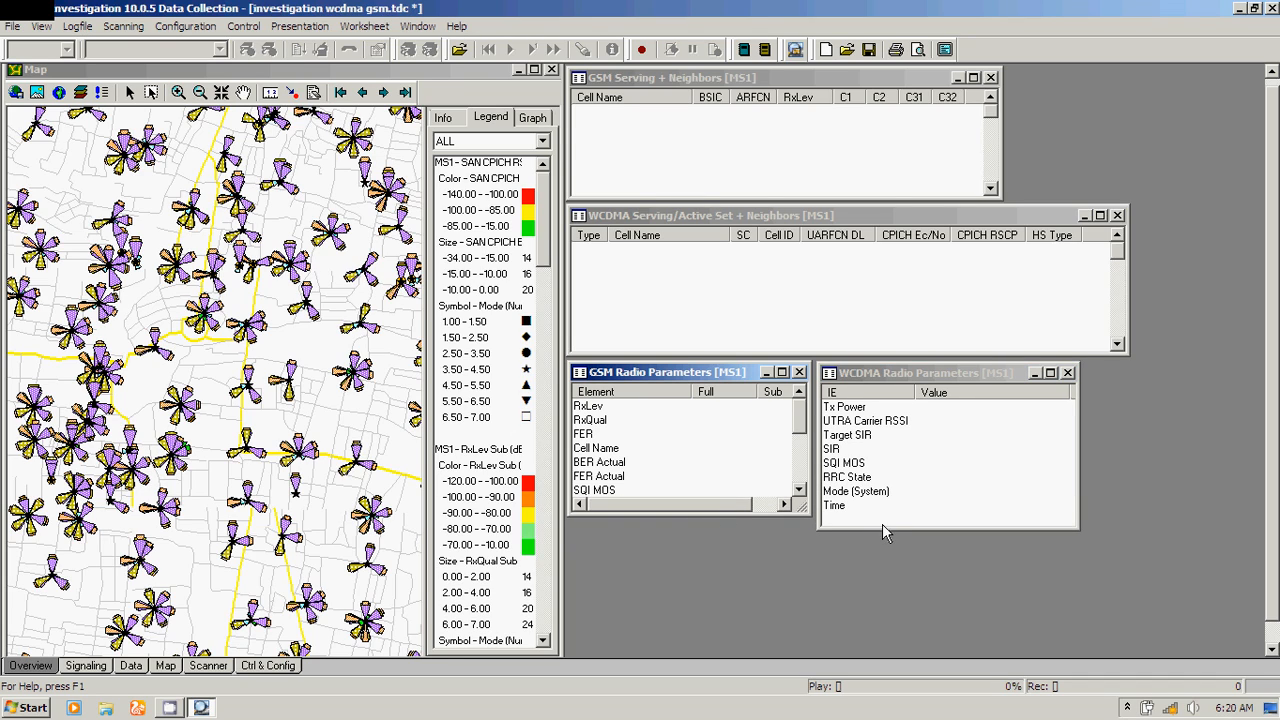
pyautogui.moveTo(882, 528); pyautogui.dragTo(876, 516)
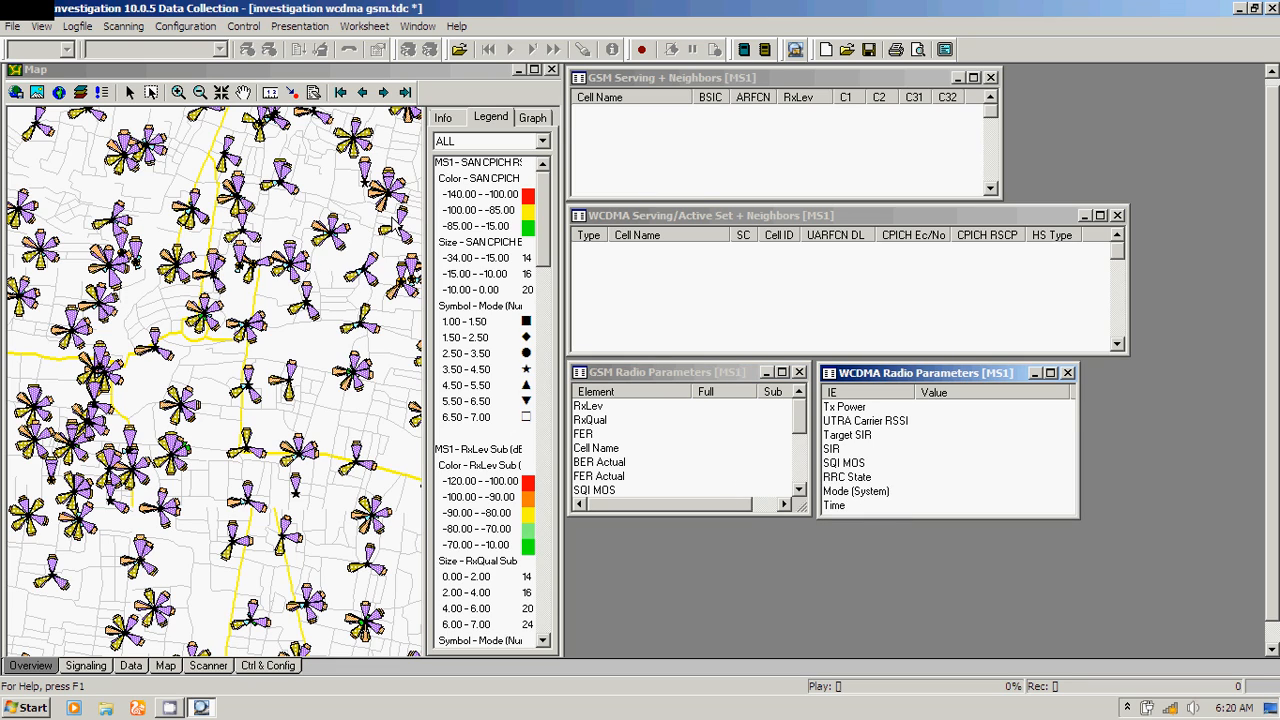
# Step: Add an Events window and fit it beside the GSM Serving + Neighbors window, narrowing both WCDMA windows and the Events window
pyautogui.click(300, 26)
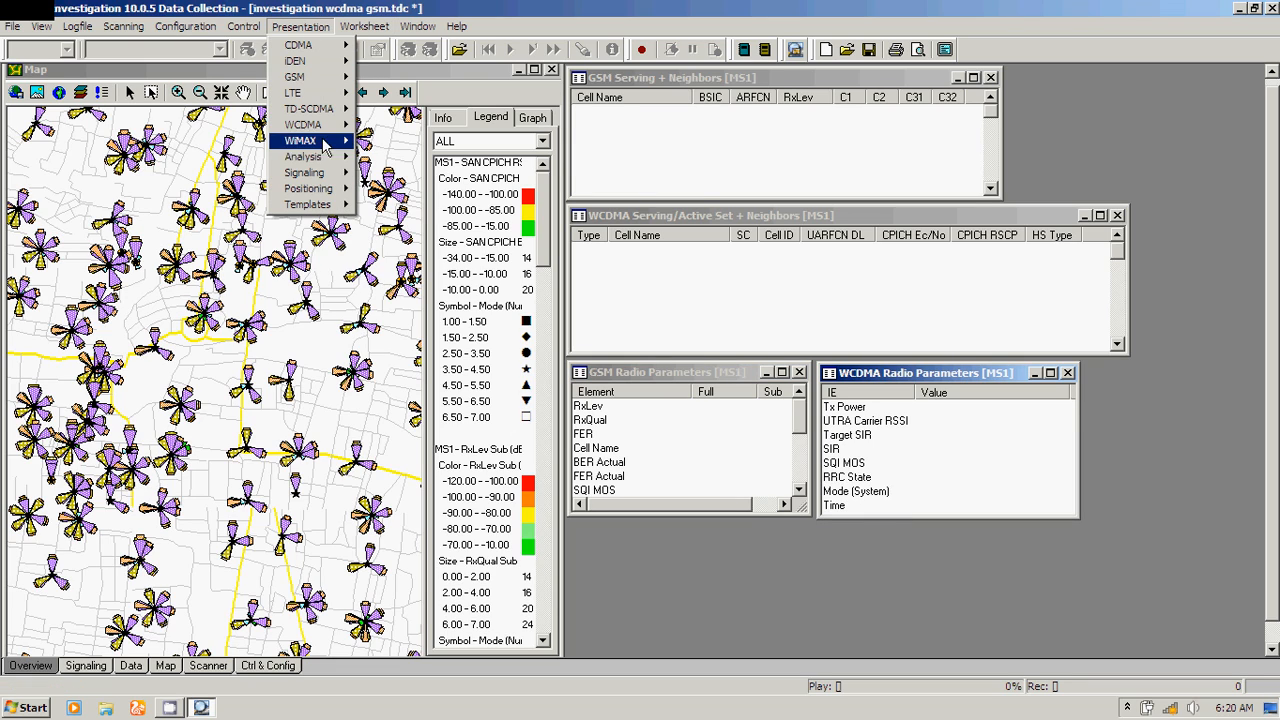
pyautogui.moveTo(325, 181)
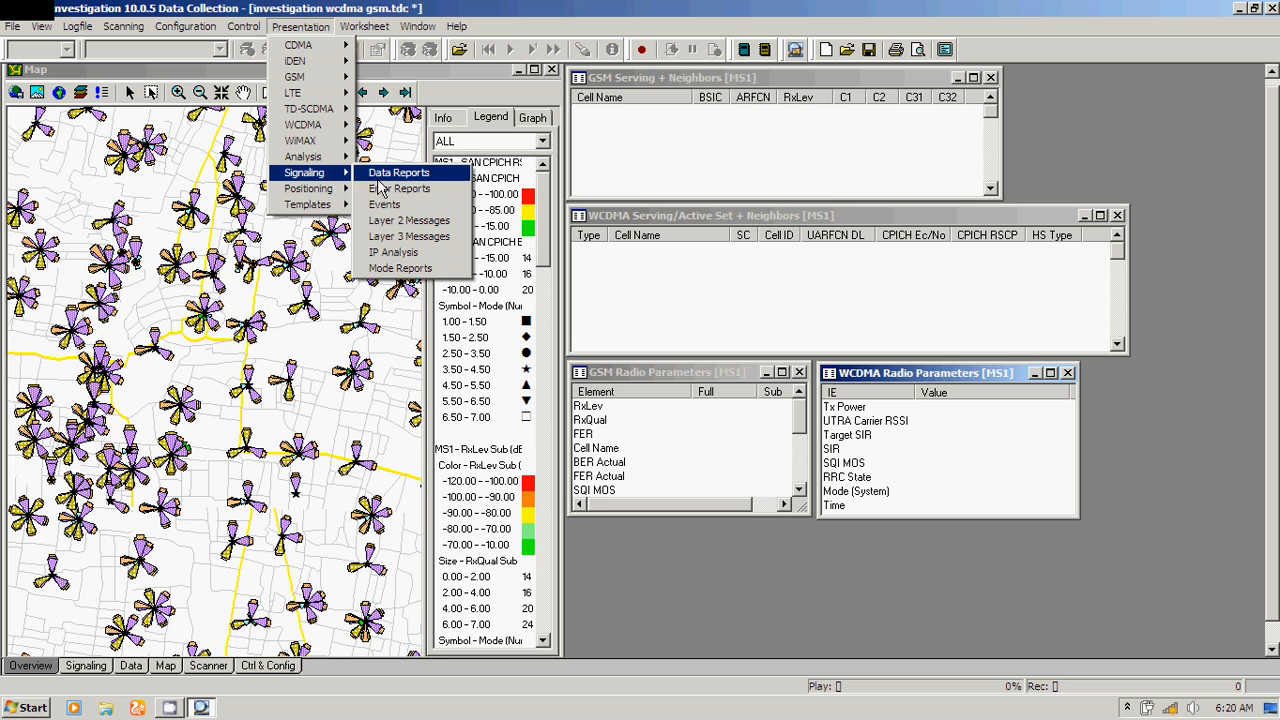
pyautogui.click(383, 205)
pyautogui.moveTo(229, 177); pyautogui.dragTo(689, 539)
pyautogui.moveTo(1129, 300); pyautogui.dragTo(1049, 302)
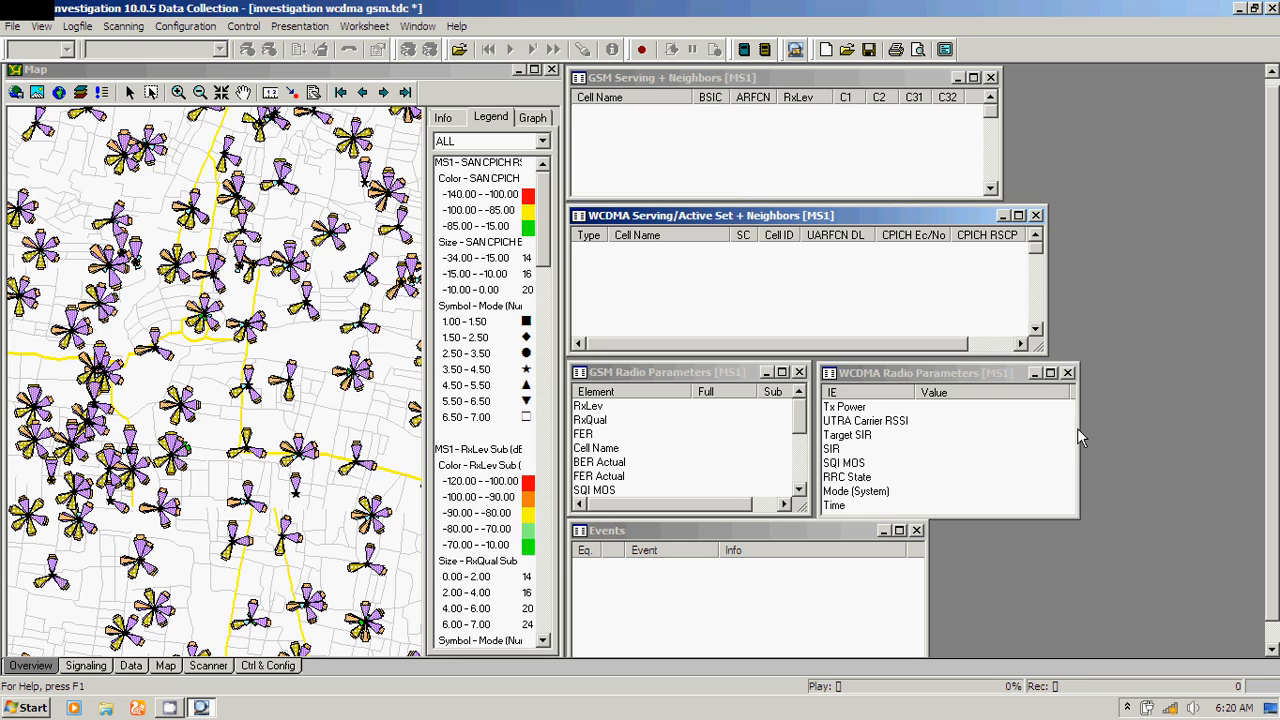
pyautogui.moveTo(1077, 428); pyautogui.dragTo(1047, 430)
pyautogui.moveTo(740, 530); pyautogui.dragTo(1076, 94)
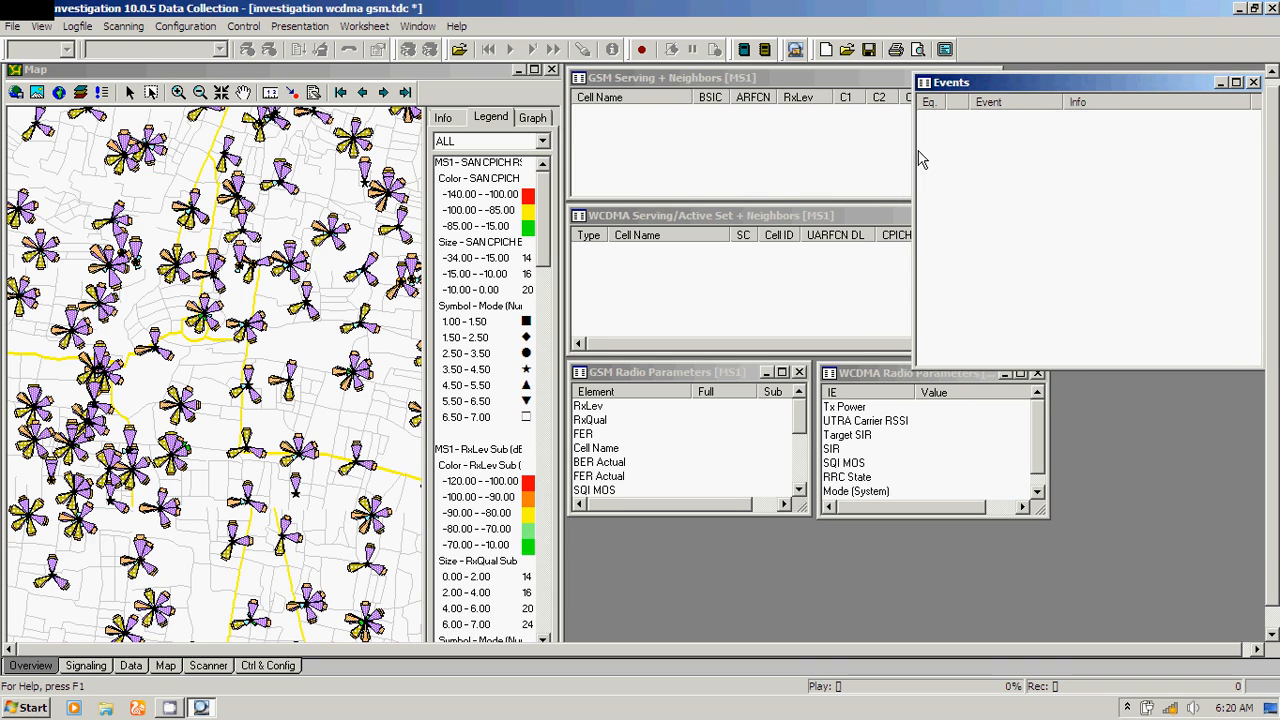
pyautogui.moveTo(916, 160); pyautogui.dragTo(1007, 155)
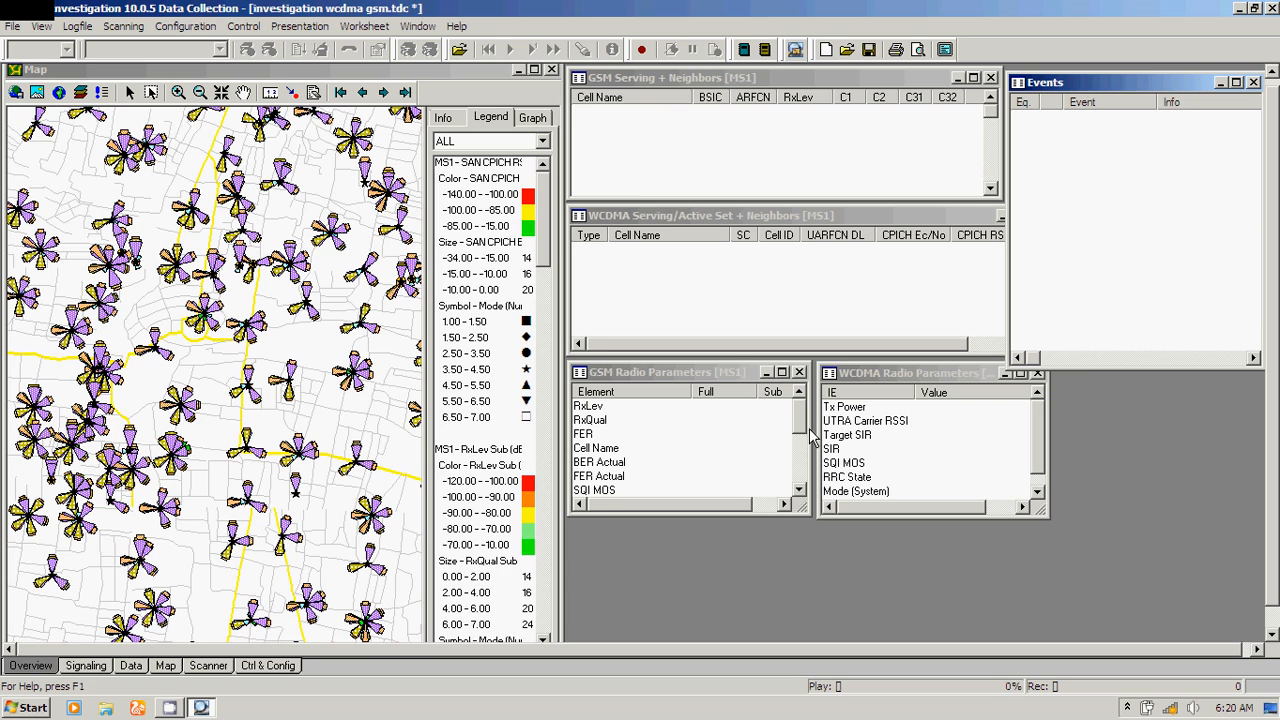
# Step: Narrow the GSM and WCDMA Radio Parameters windows and close the gap between them
pyautogui.moveTo(810, 437); pyautogui.dragTo(775, 434)
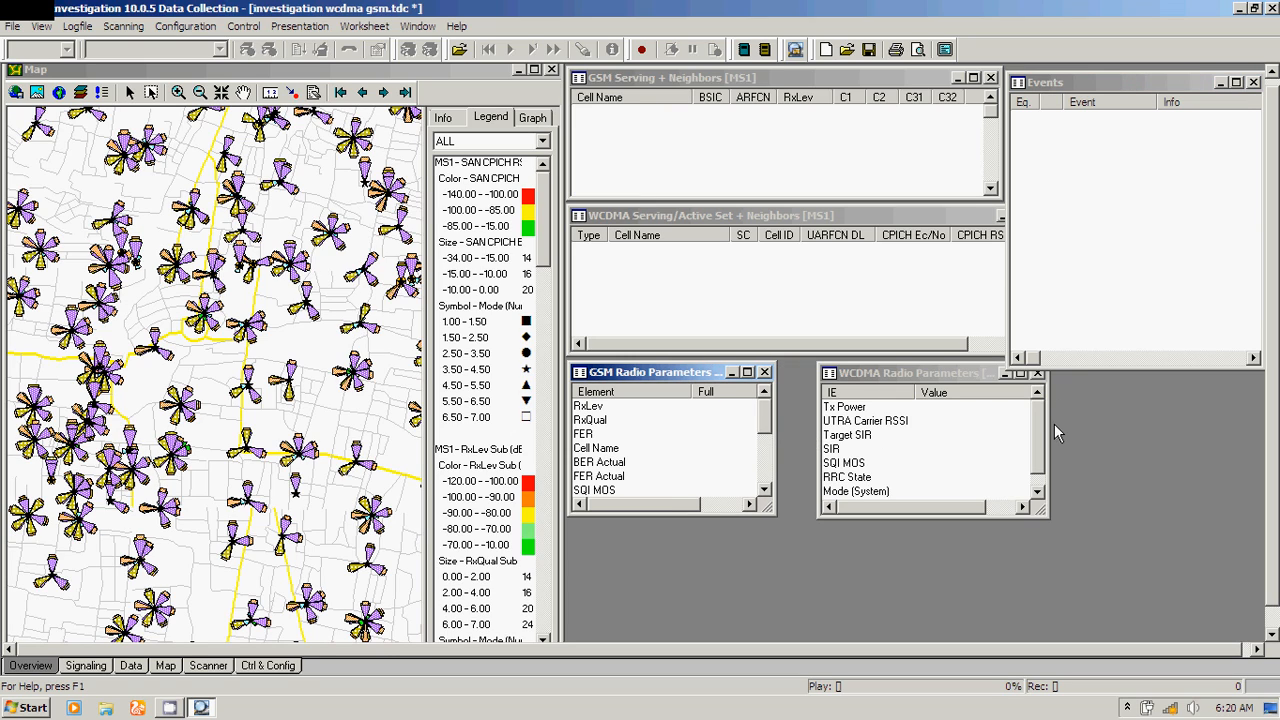
pyautogui.moveTo(1048, 423); pyautogui.dragTo(1018, 423)
pyautogui.moveTo(930, 379); pyautogui.dragTo(895, 376)
# Step: Narrow the WCDMA Serving/Active Set + Neighbors window to the GSM neighbor window's width and shrink its Cell Name column
pyautogui.moveTo(1004, 263); pyautogui.dragTo(1045, 275)
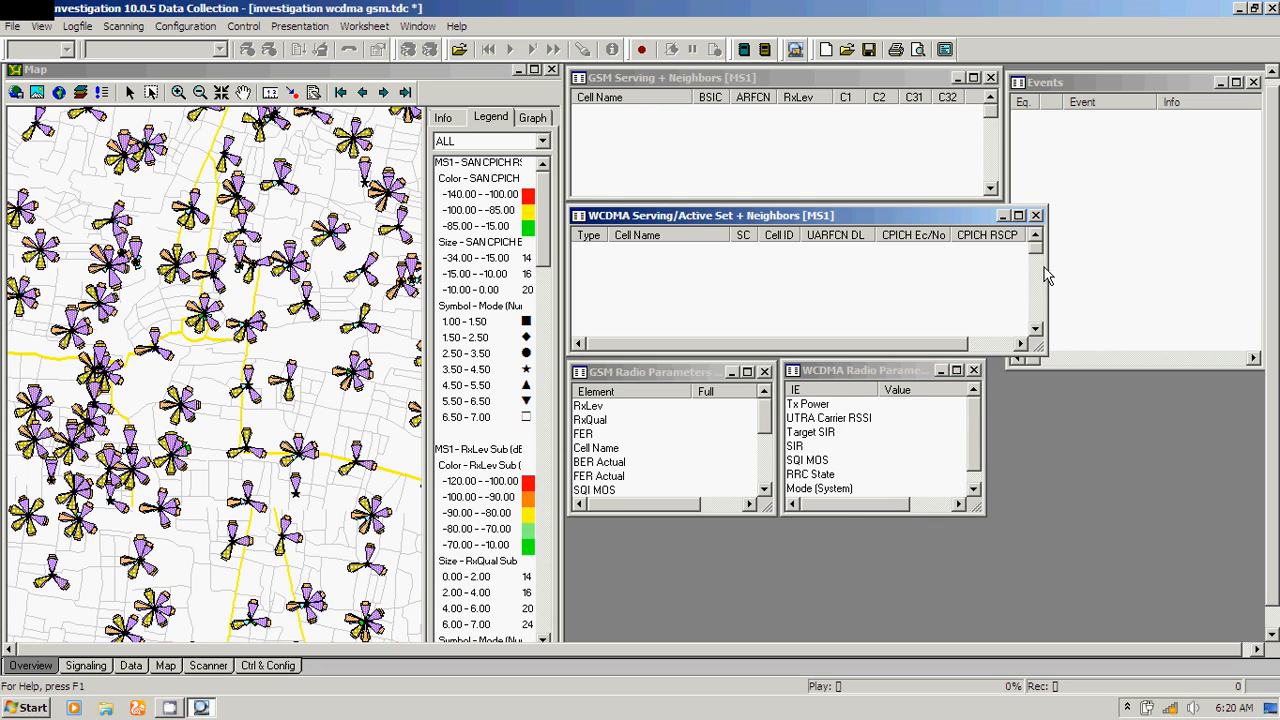
pyautogui.click(1050, 271)
pyautogui.click(990, 273)
pyautogui.moveTo(1050, 284); pyautogui.dragTo(1005, 287)
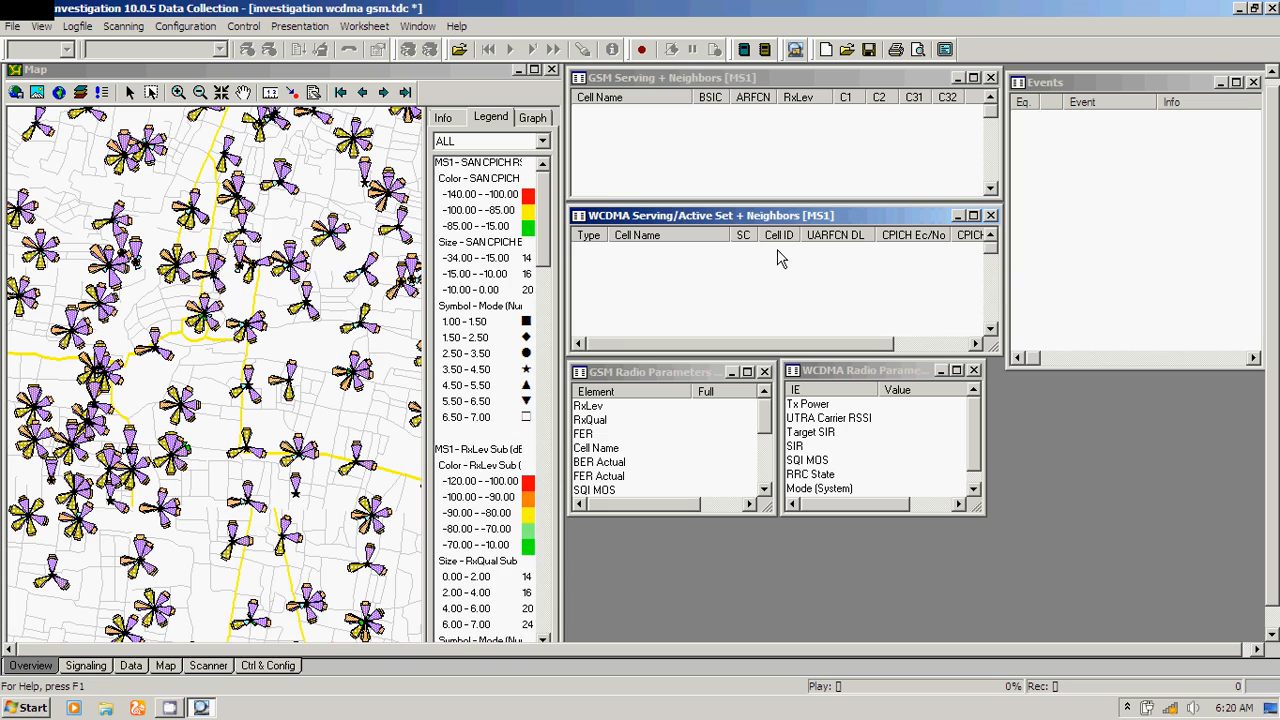
pyautogui.moveTo(729, 235); pyautogui.dragTo(680, 239)
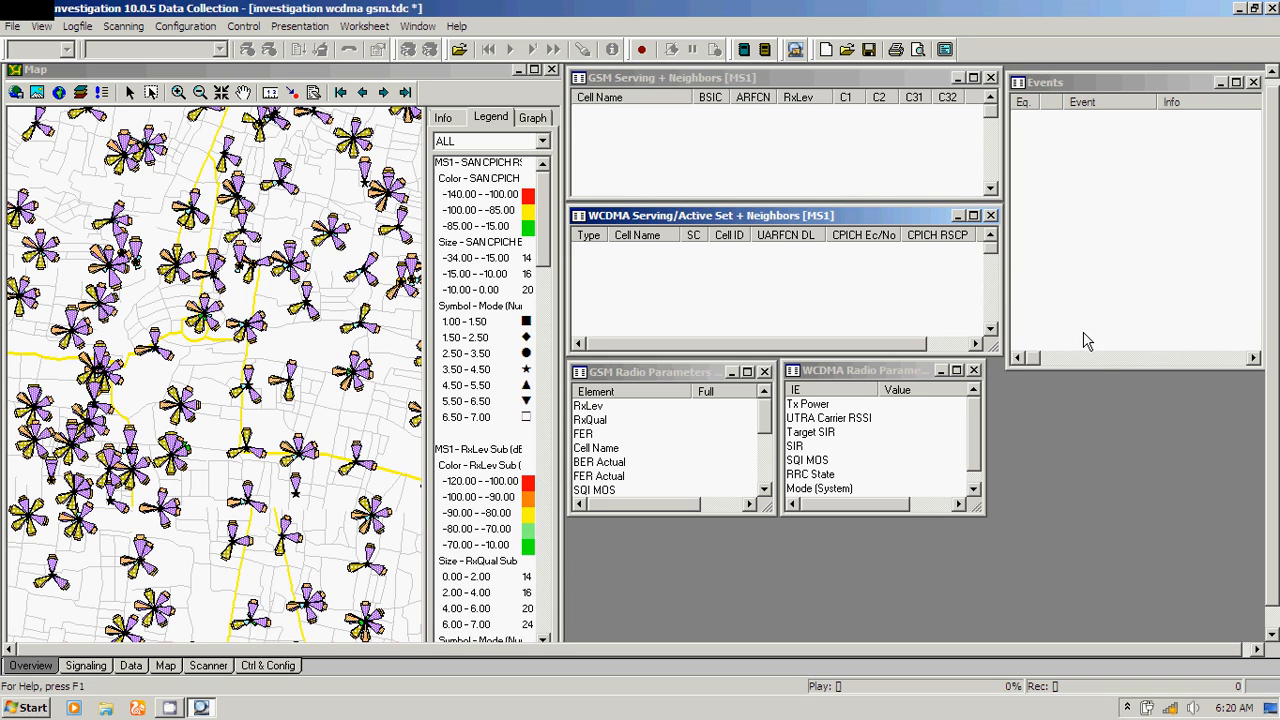
# Step: Shorten the Events window and align its upper edge with the GSM Serving + Neighbors window
pyautogui.moveTo(1088, 366); pyautogui.dragTo(1088, 352)
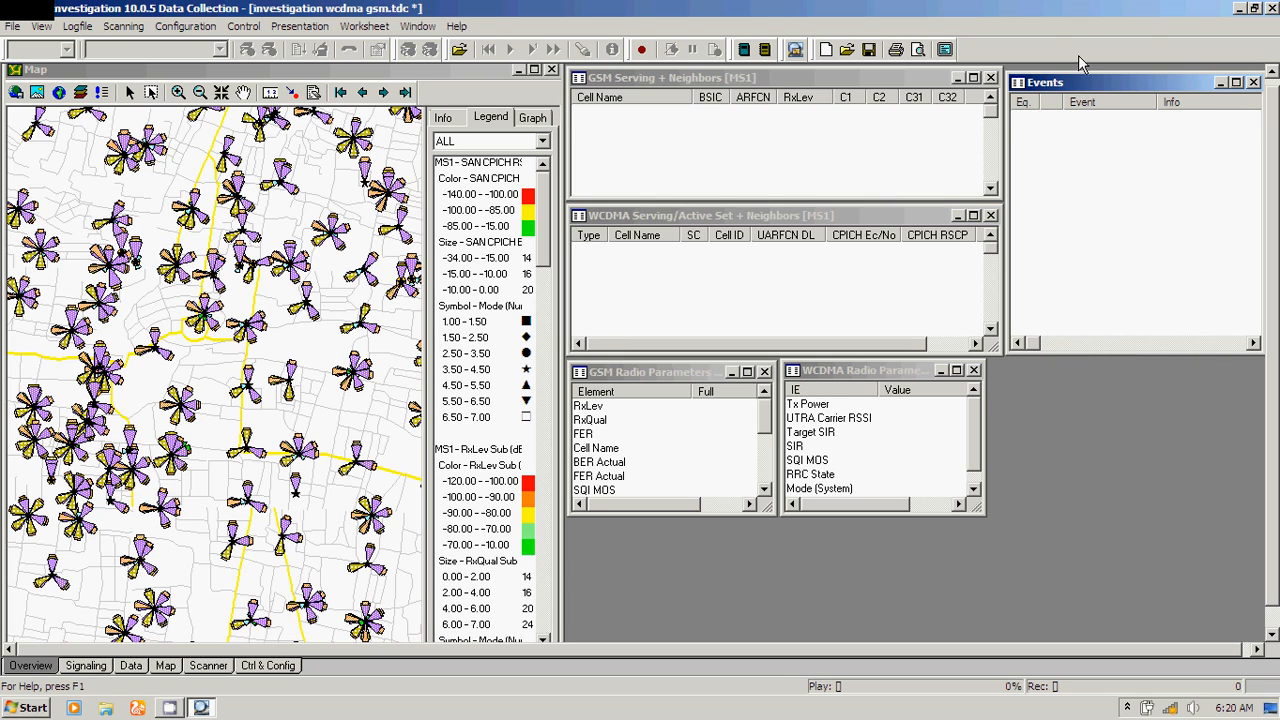
pyautogui.moveTo(1085, 85); pyautogui.dragTo(1084, 80)
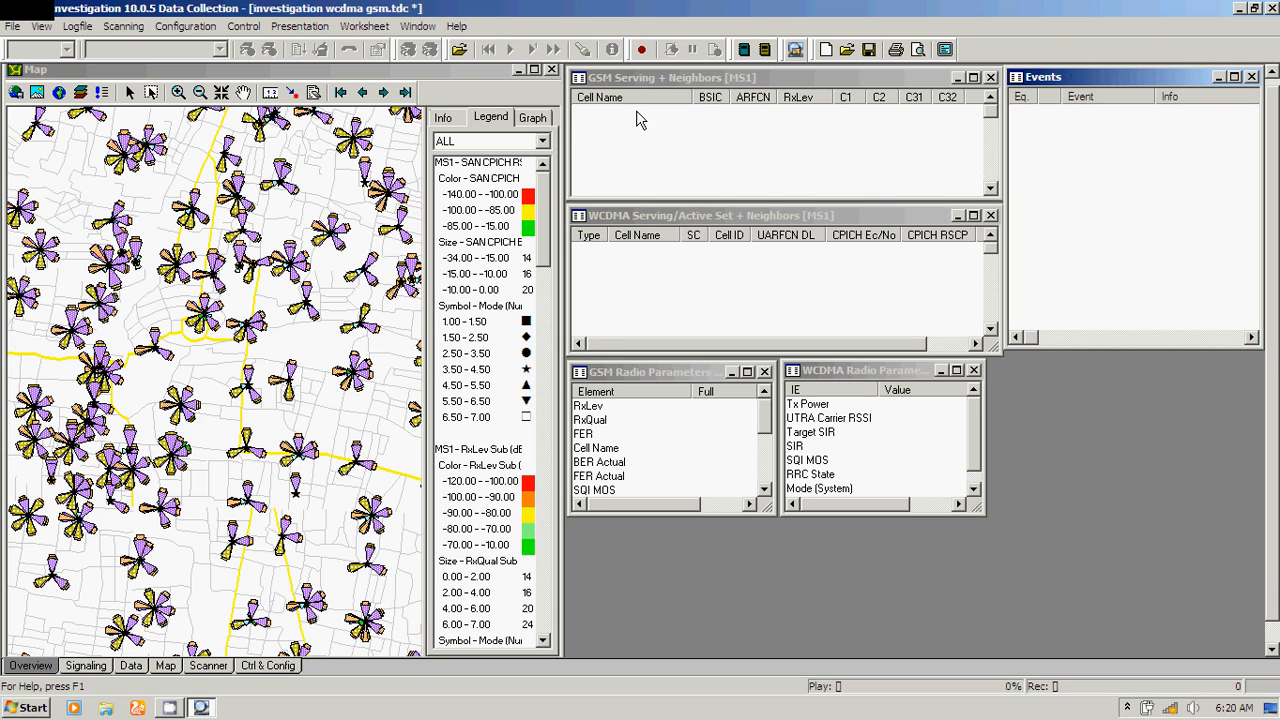
# Step: Add a Command Sequence window below the radio parameters windows, then shorten and widen it to fit the workspace
pyautogui.click(300, 26)
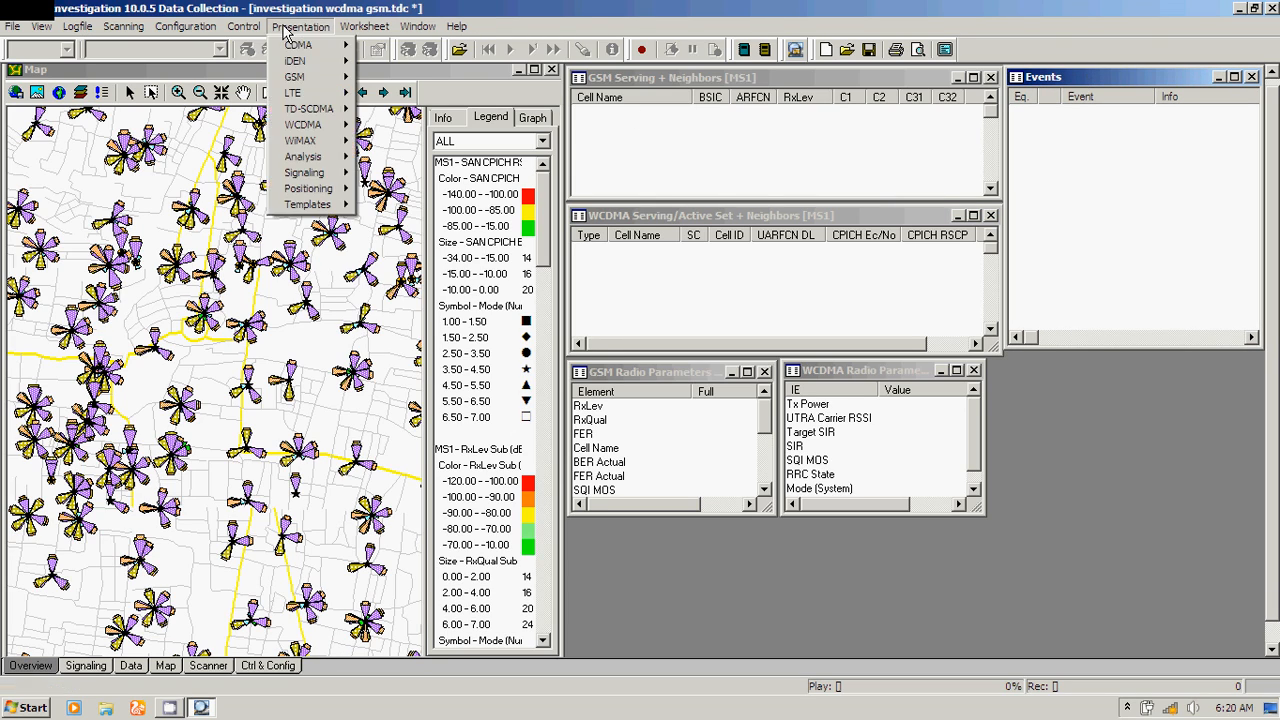
pyautogui.moveTo(316, 177)
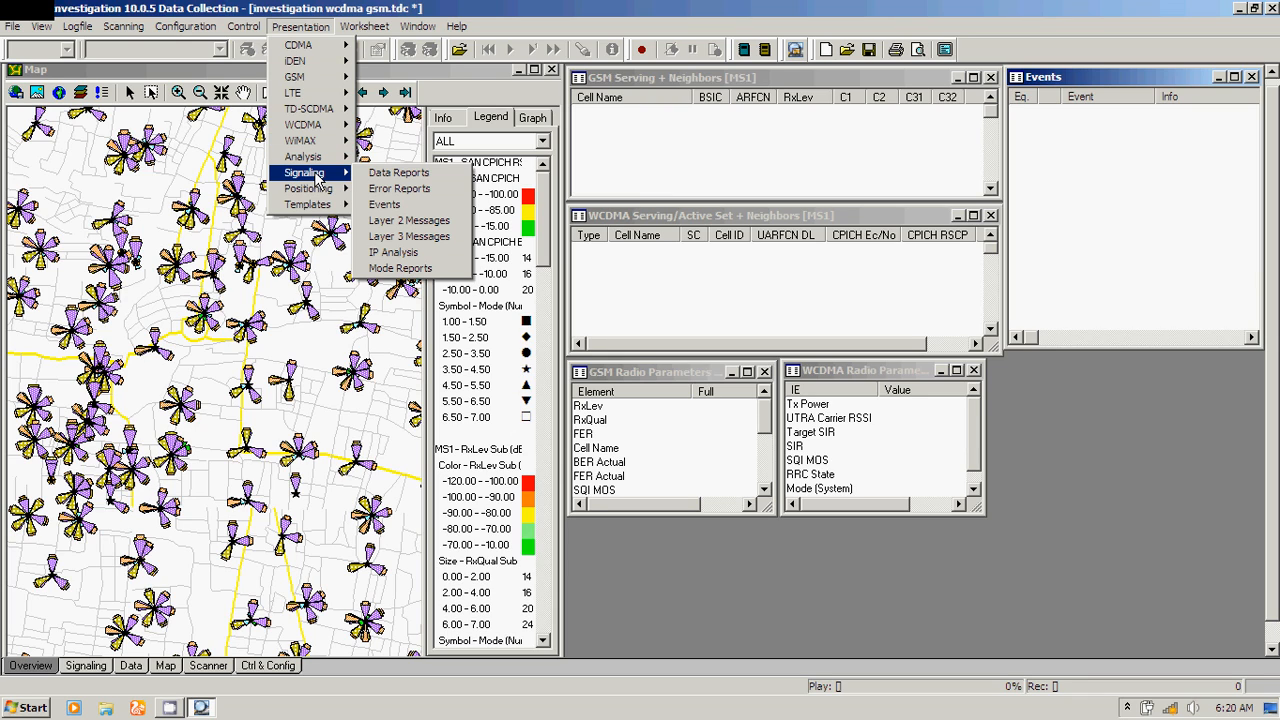
pyautogui.moveTo(244, 26)
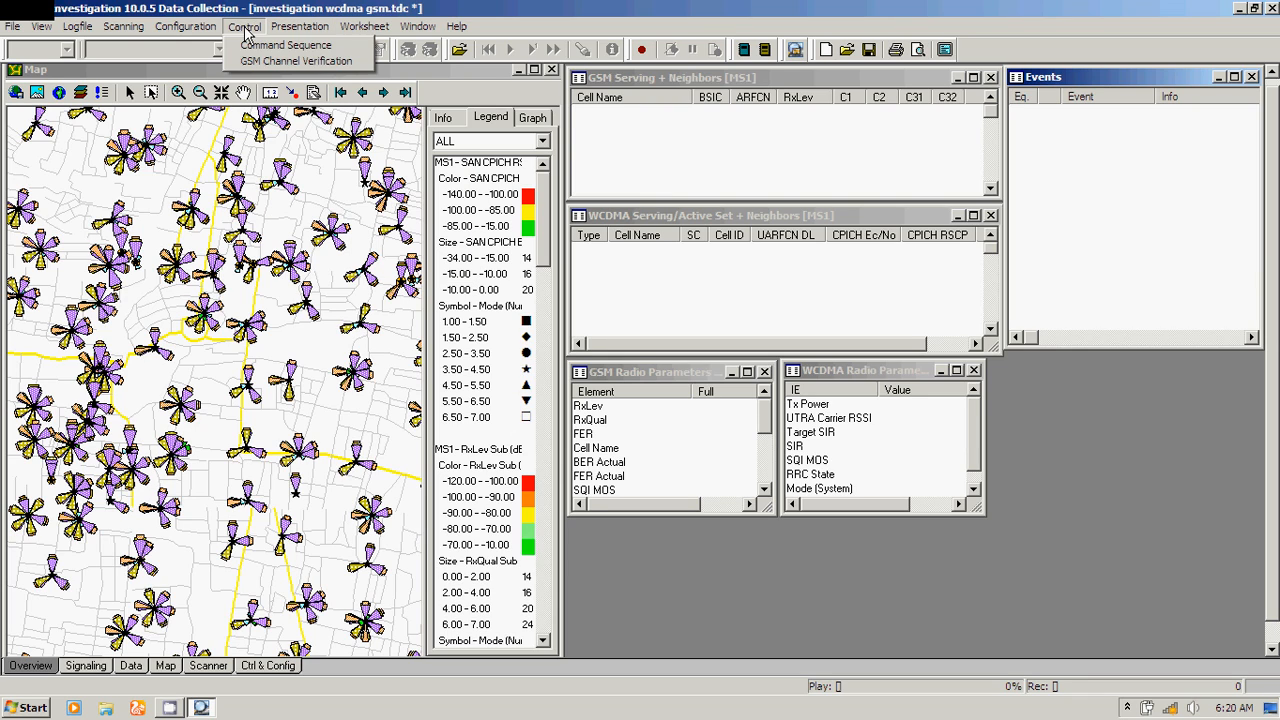
pyautogui.click(270, 46)
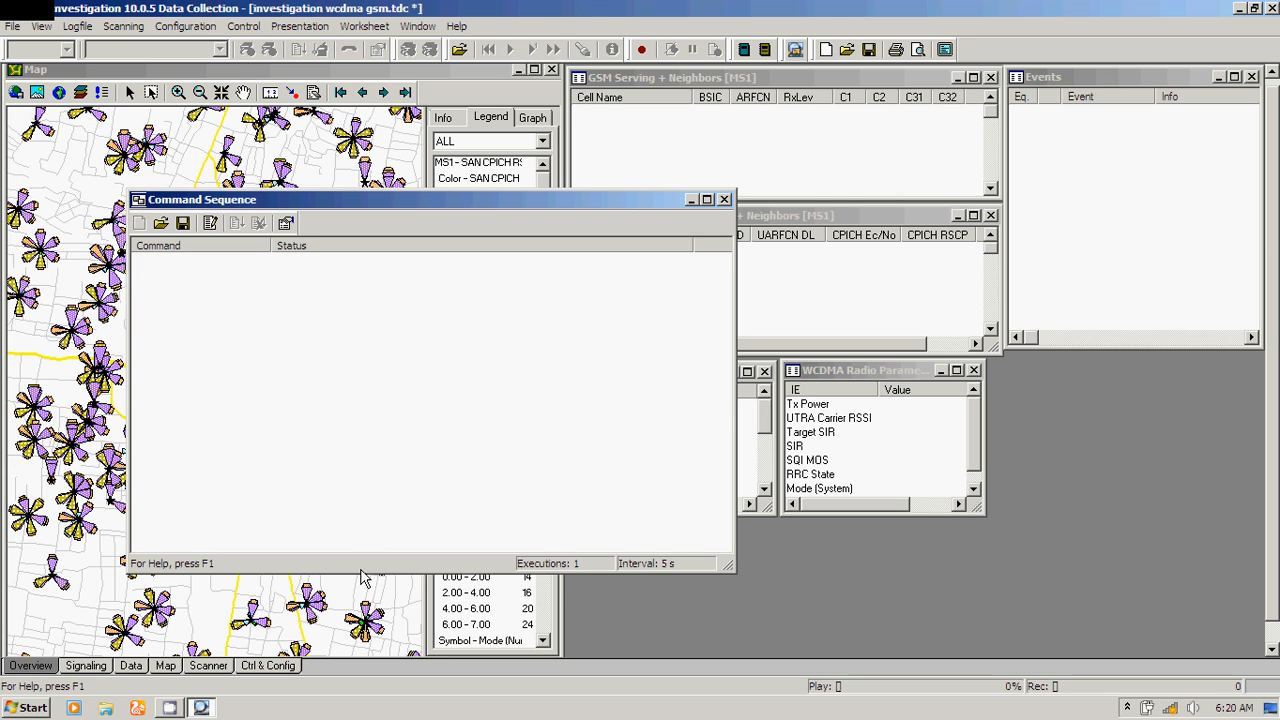
pyautogui.moveTo(414, 207); pyautogui.dragTo(854, 529)
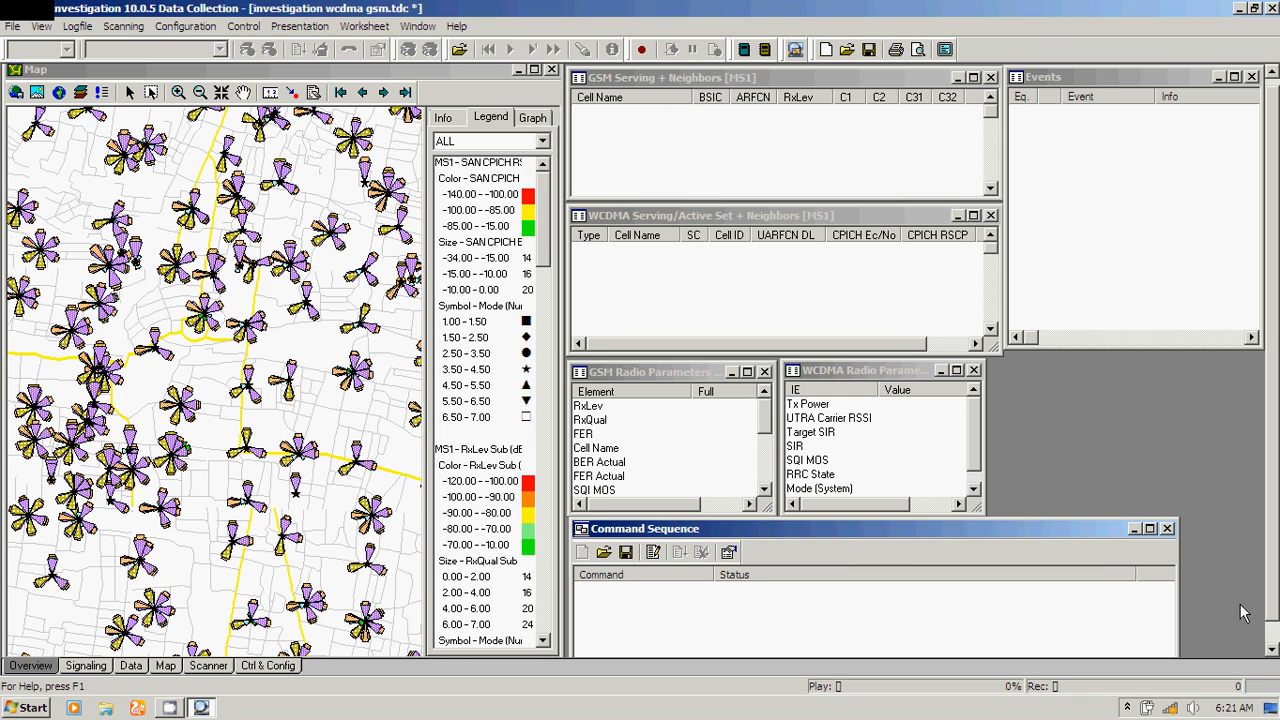
pyautogui.click(1273, 651)
pyautogui.click(1273, 651)
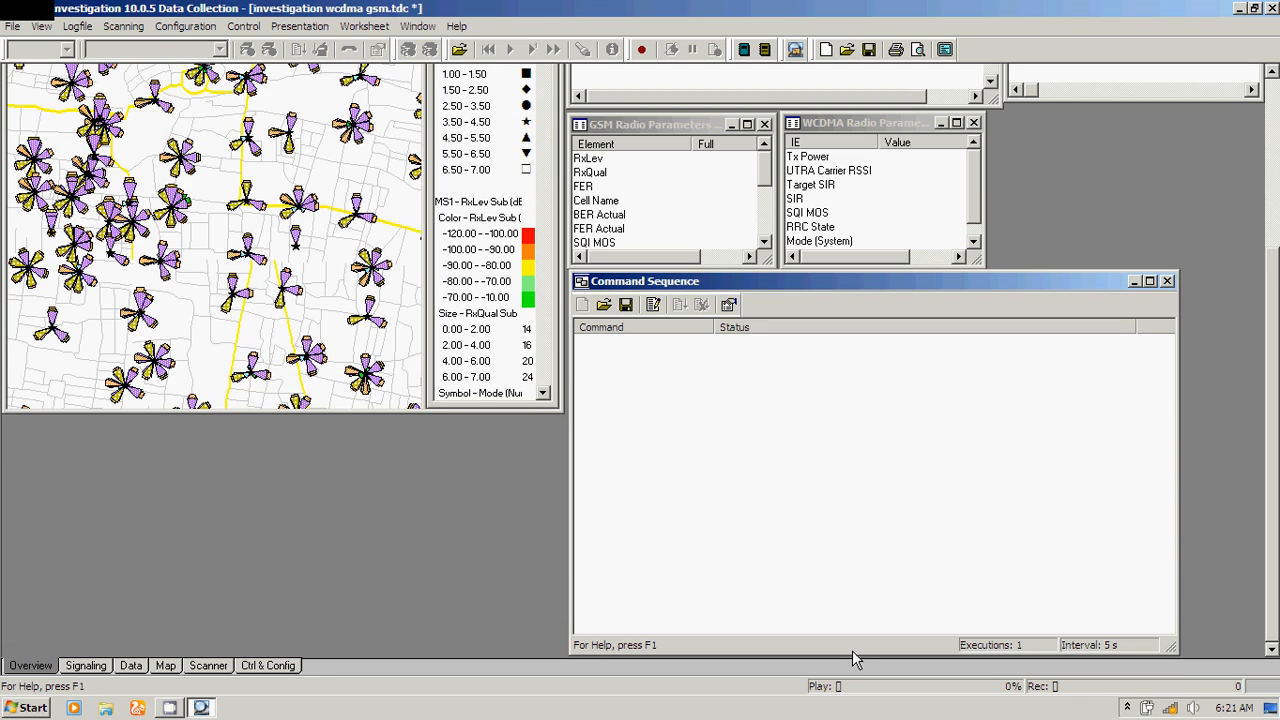
pyautogui.moveTo(852, 652); pyautogui.dragTo(866, 454)
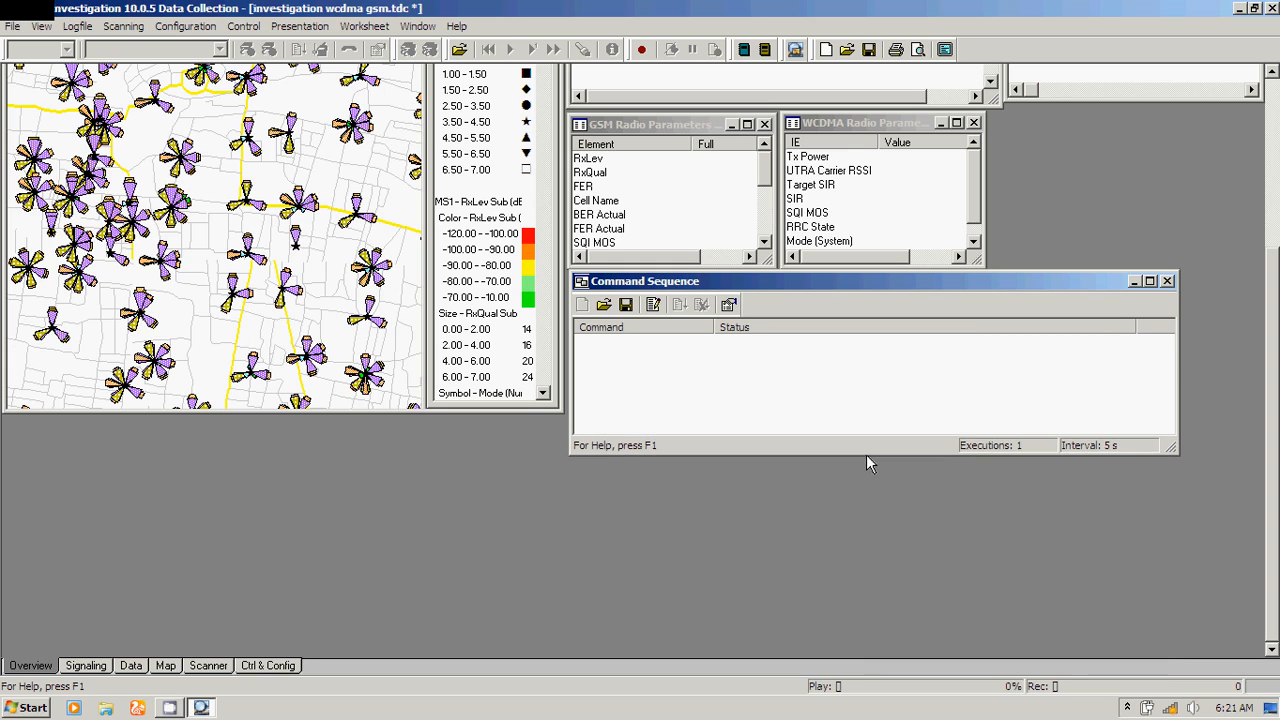
pyautogui.moveTo(1178, 364); pyautogui.dragTo(1259, 364)
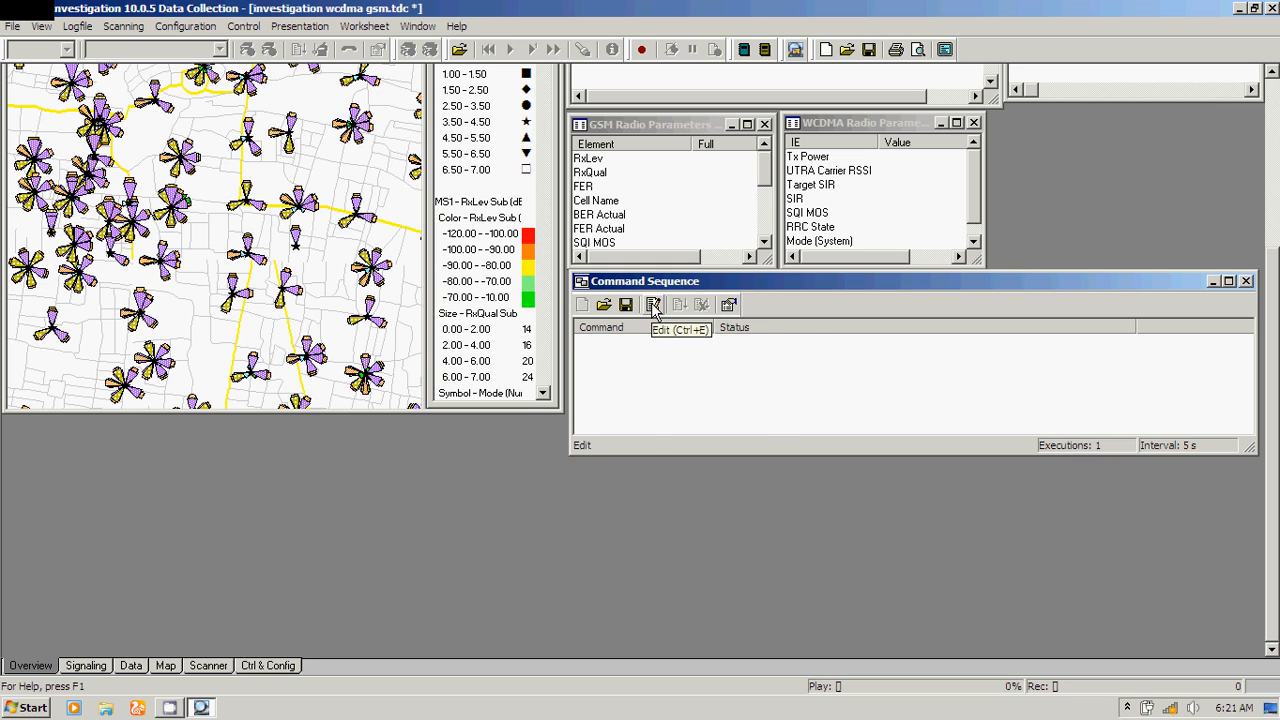
# Step: Open the command sequence for editing in a taller window and add Loop, Wait and voice Dial commands
pyautogui.click(653, 307)
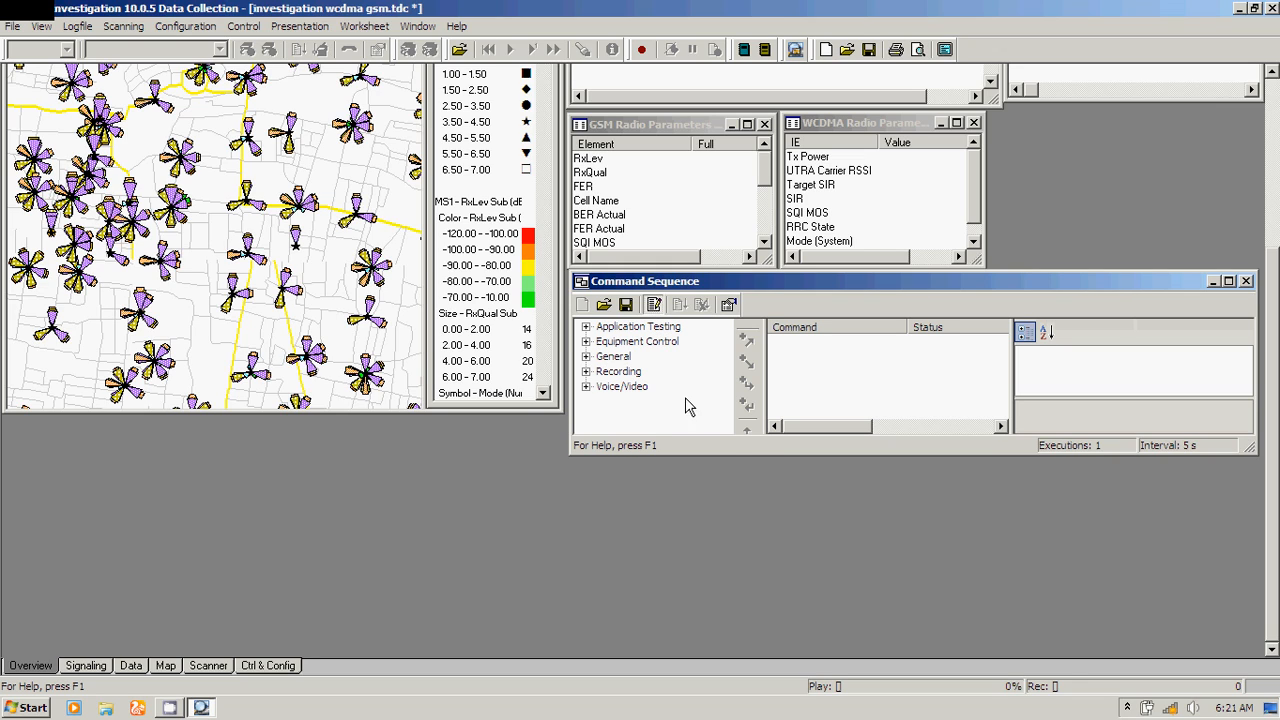
pyautogui.moveTo(750, 457); pyautogui.dragTo(758, 506)
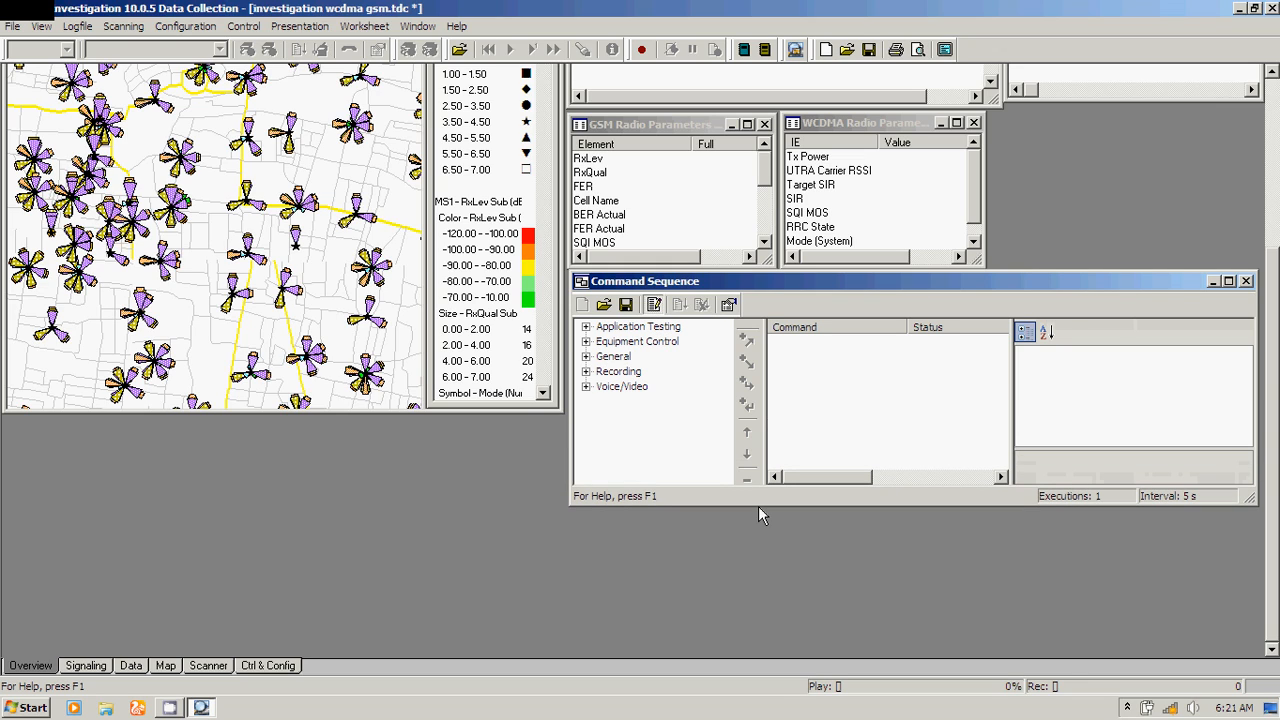
pyautogui.click(587, 357)
pyautogui.doubleClick(625, 372)
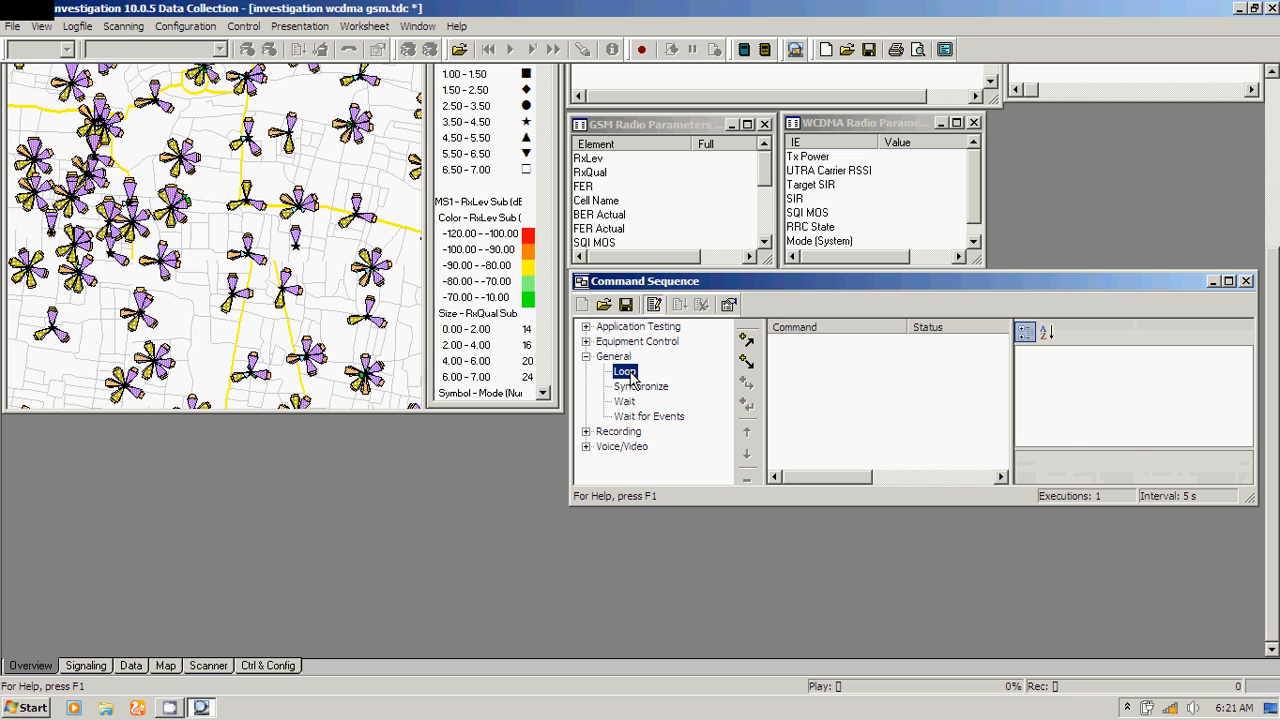
pyautogui.doubleClick(627, 402)
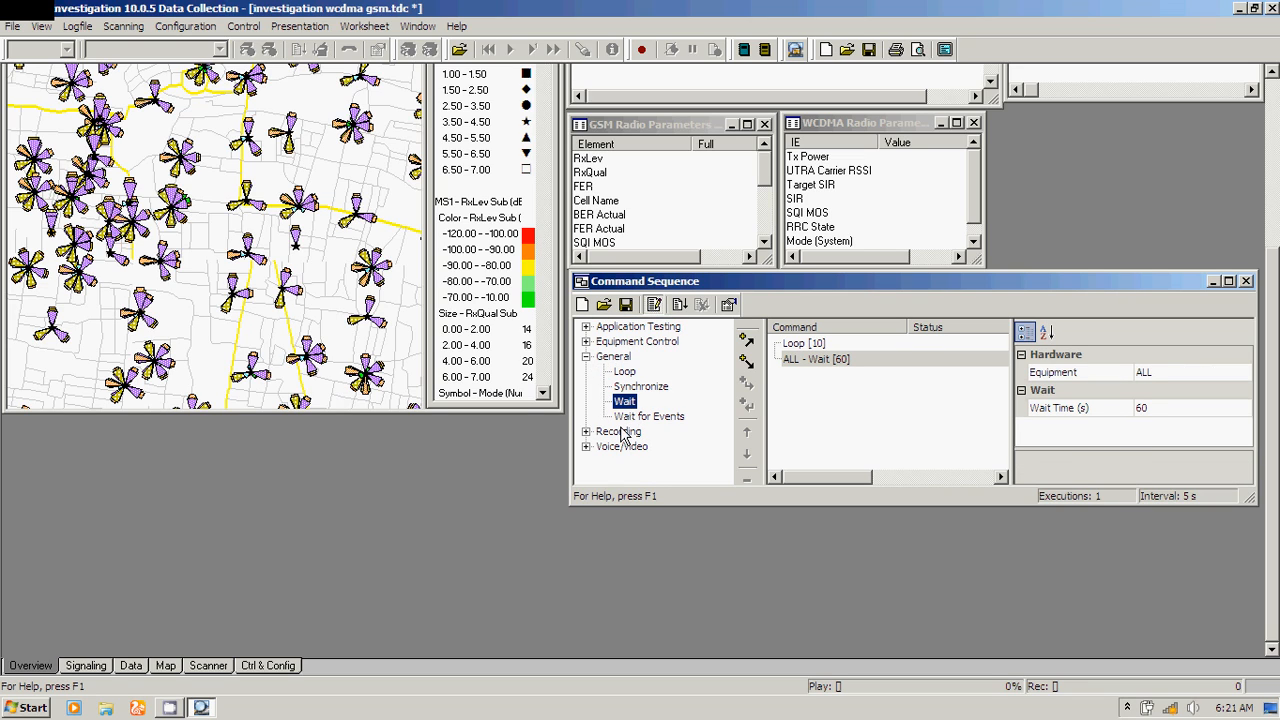
pyautogui.click(586, 446)
pyautogui.doubleClick(622, 477)
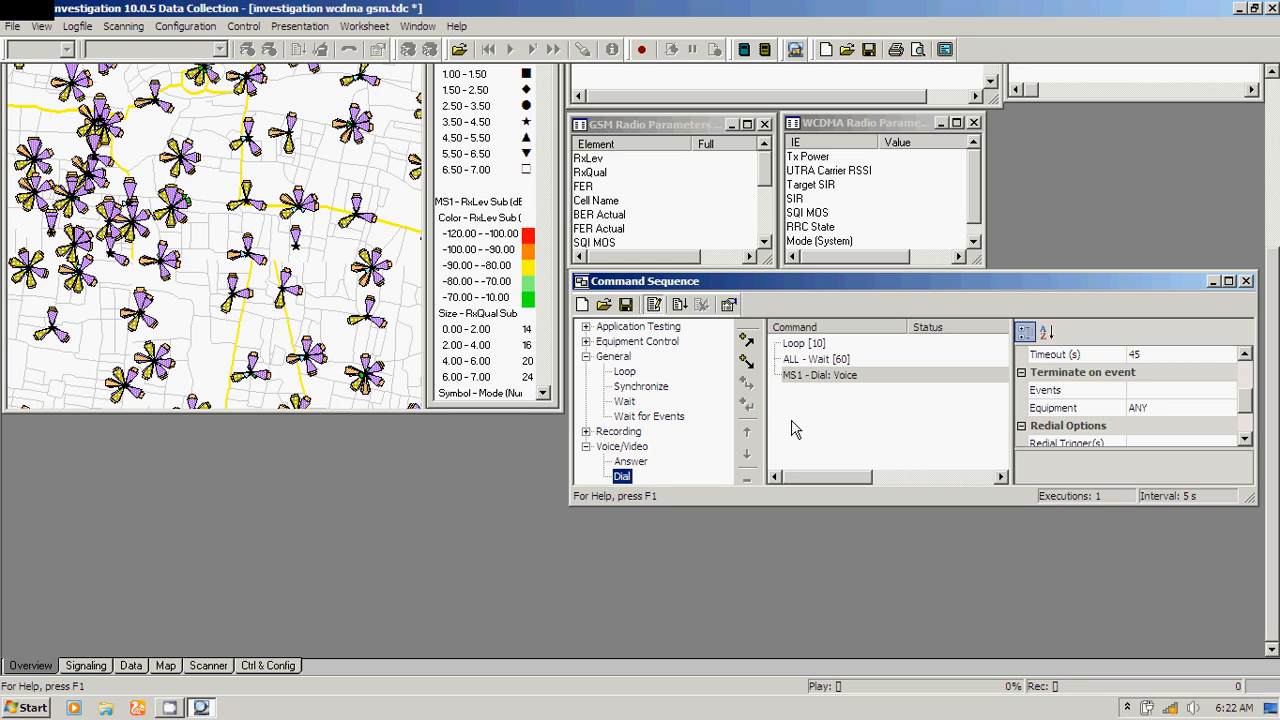
# Step: Move the voice Dial command ahead of Wait, nest both inside the Loop, and select the Loop to show its properties
pyautogui.click(746, 433)
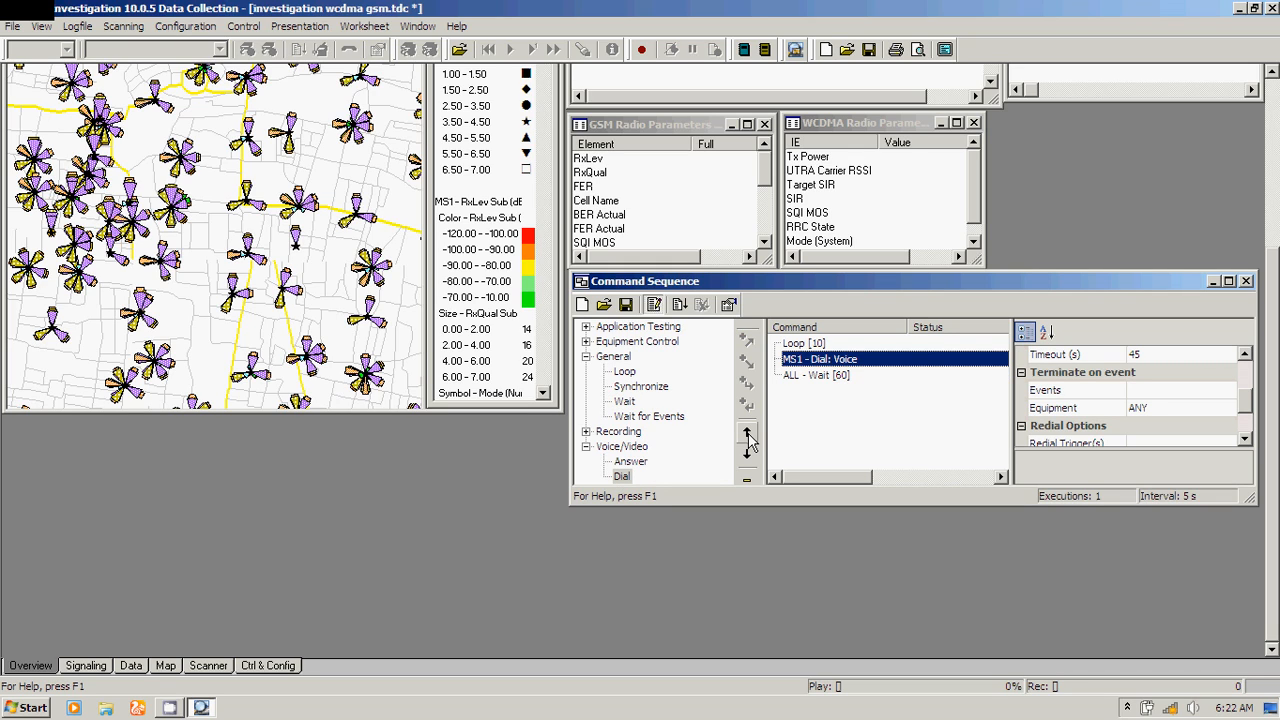
pyautogui.click(749, 441)
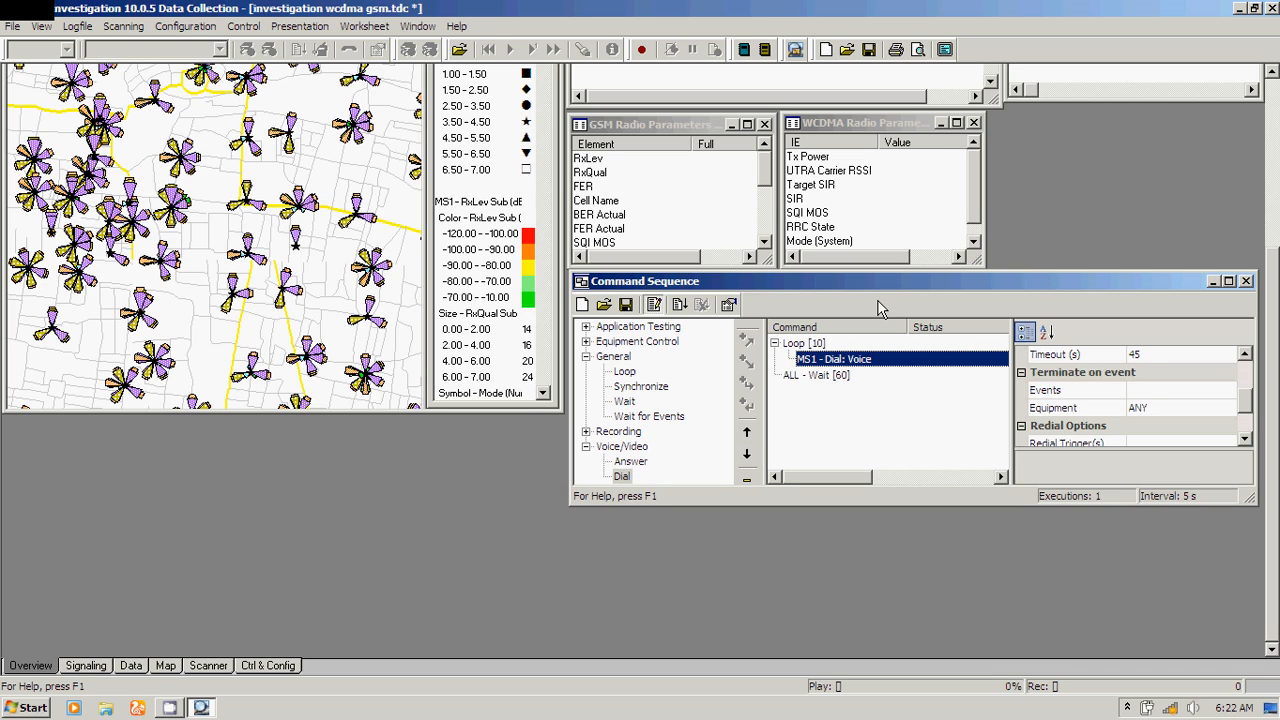
pyautogui.click(749, 441)
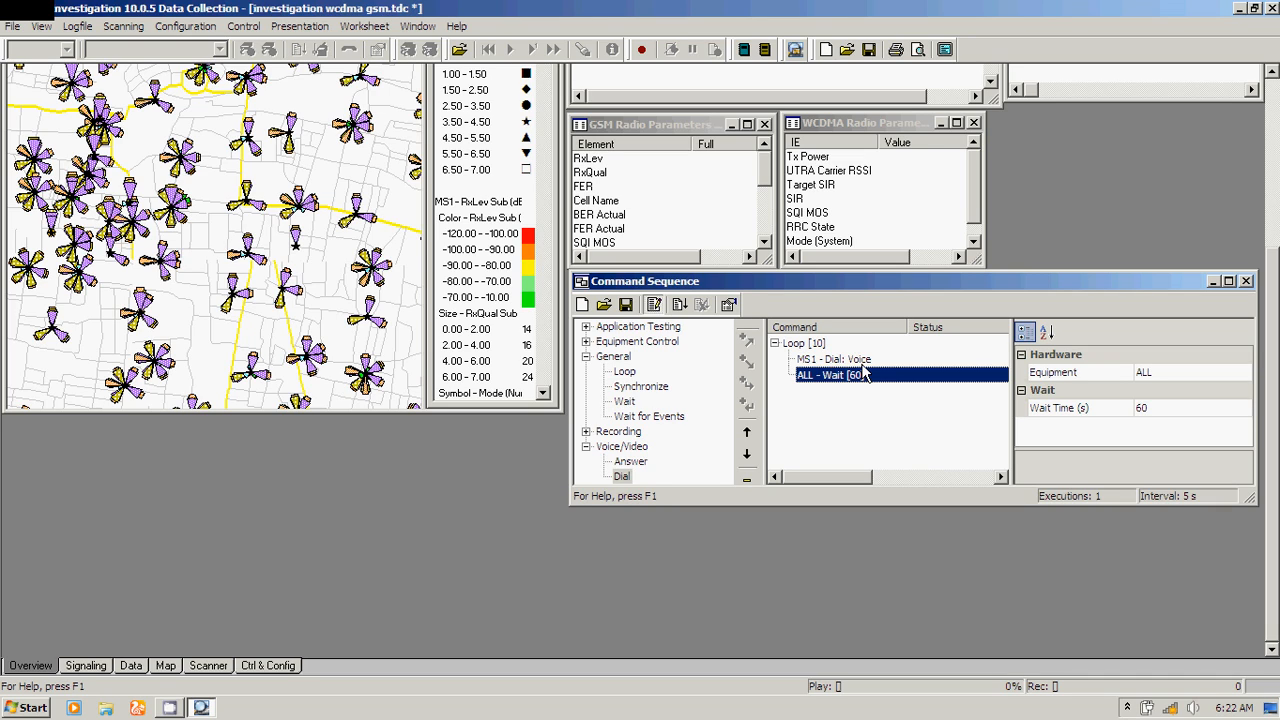
pyautogui.click(857, 360)
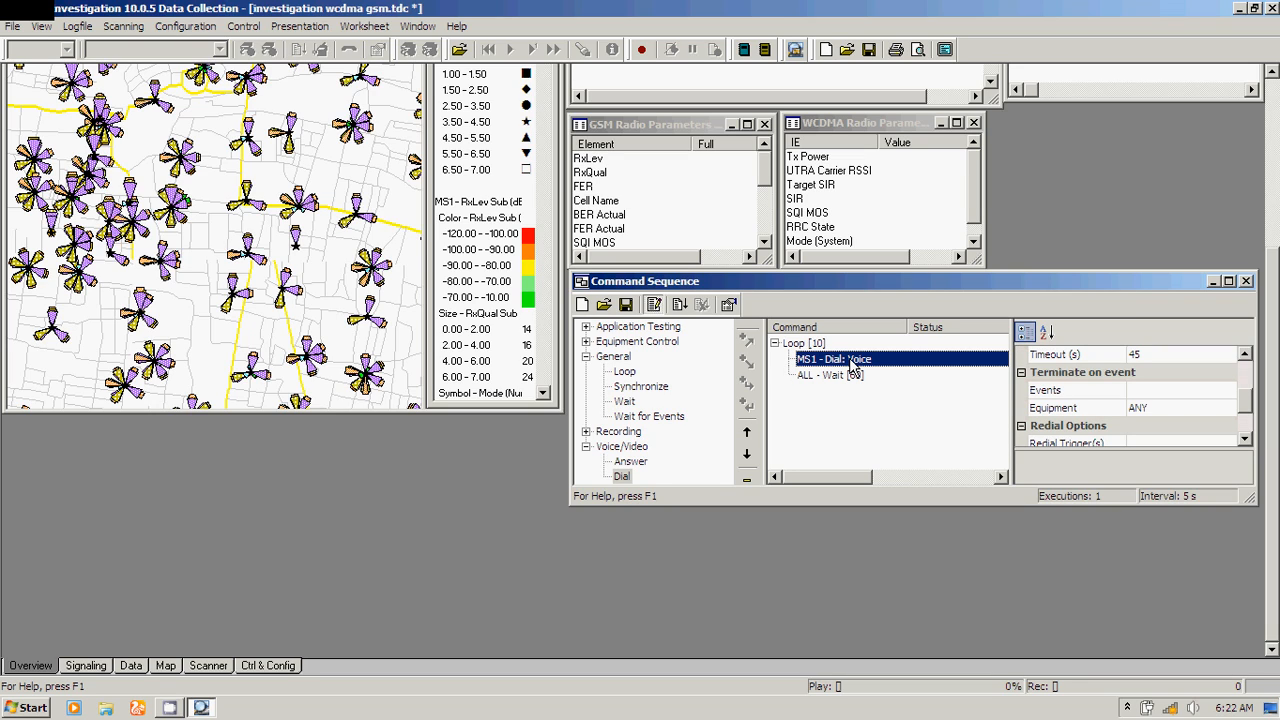
pyautogui.click(862, 378)
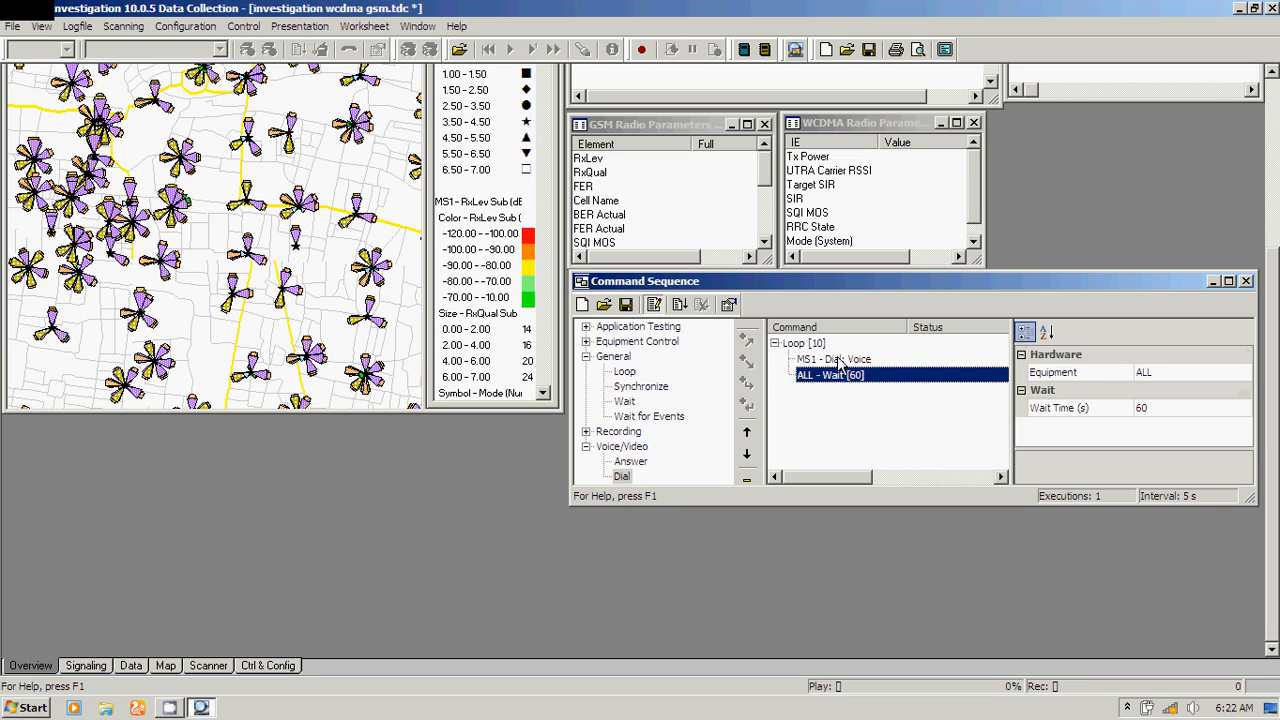
pyautogui.click(815, 345)
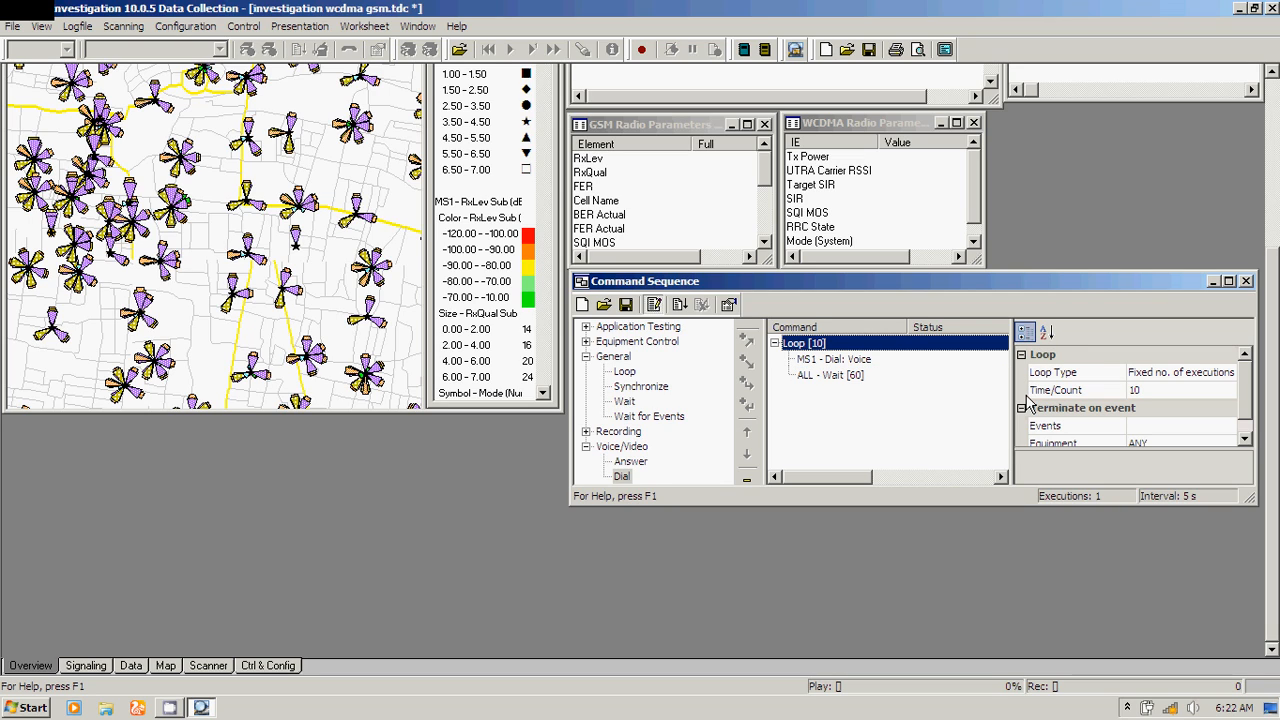
# Step: Try an execution count of 999 for the Loop command and set it back to 10
pyautogui.click(1144, 390)
pyautogui.doubleClick(1140, 390)
pyautogui.write('9')
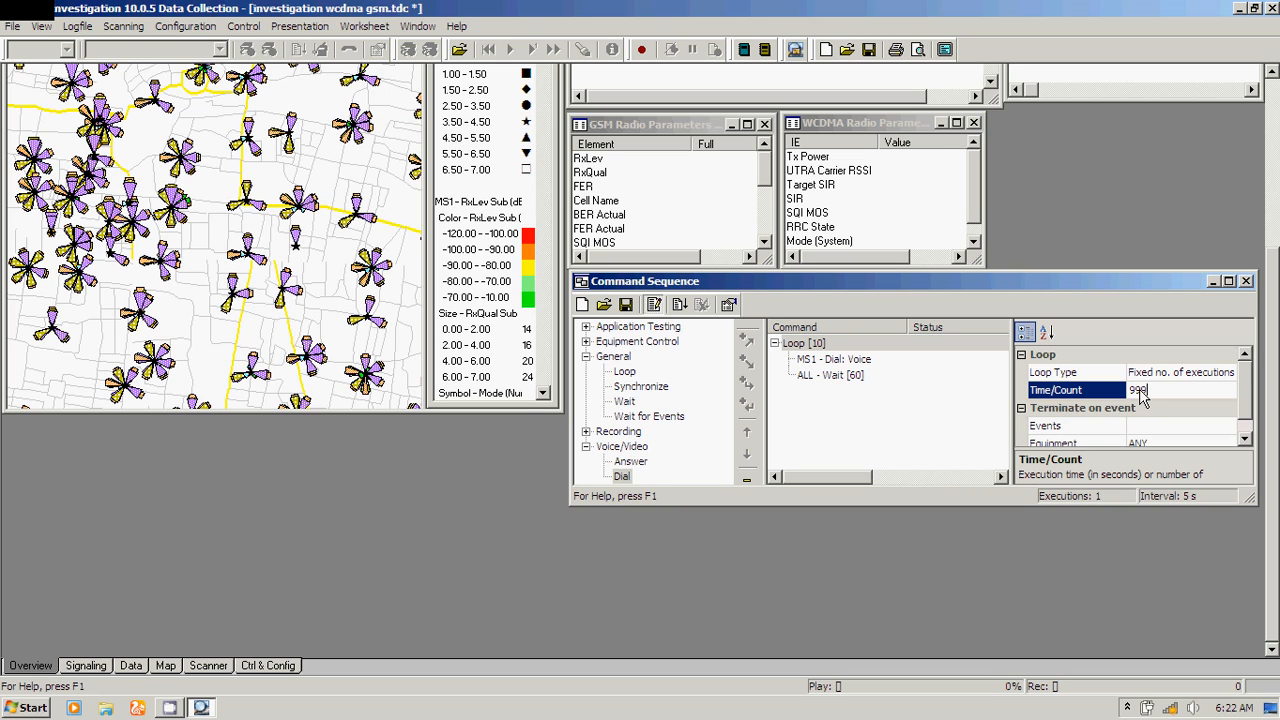
pyautogui.press('BackSpace')
pyautogui.write('10')
# Step: Set the wait time of the Wait command inside the Loop to 5 seconds
pyautogui.click(849, 377)
pyautogui.click(1151, 412)
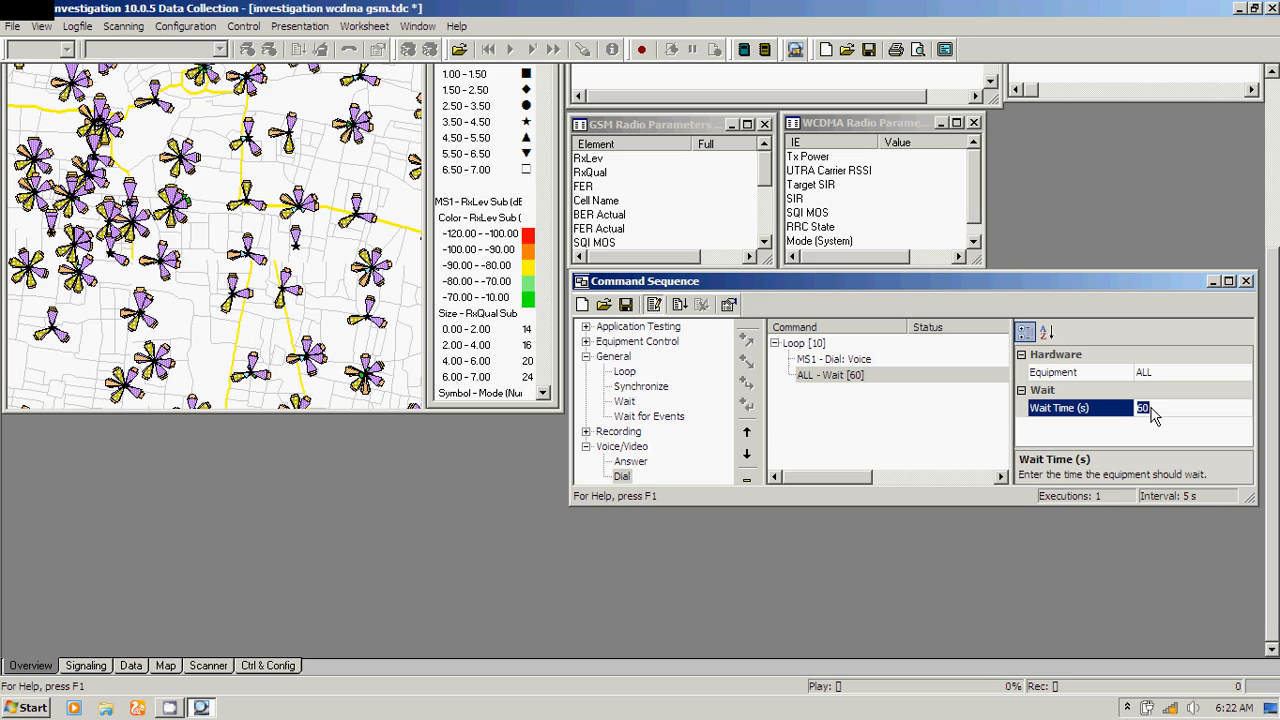
pyautogui.write('5')
pyautogui.press('Return')
# Step: Review the voice Dial and Wait properties and try to run the command sequence, declining to continue without connected equipment
pyautogui.click(829, 362)
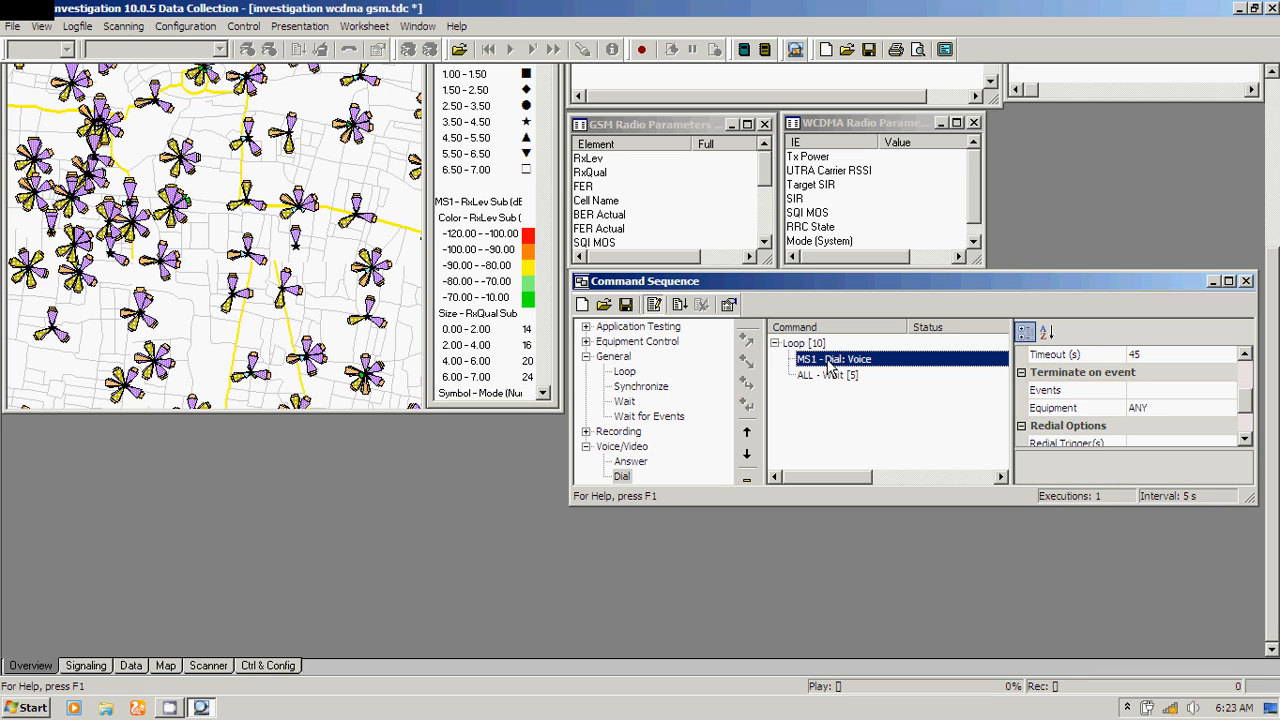
pyautogui.click(840, 385)
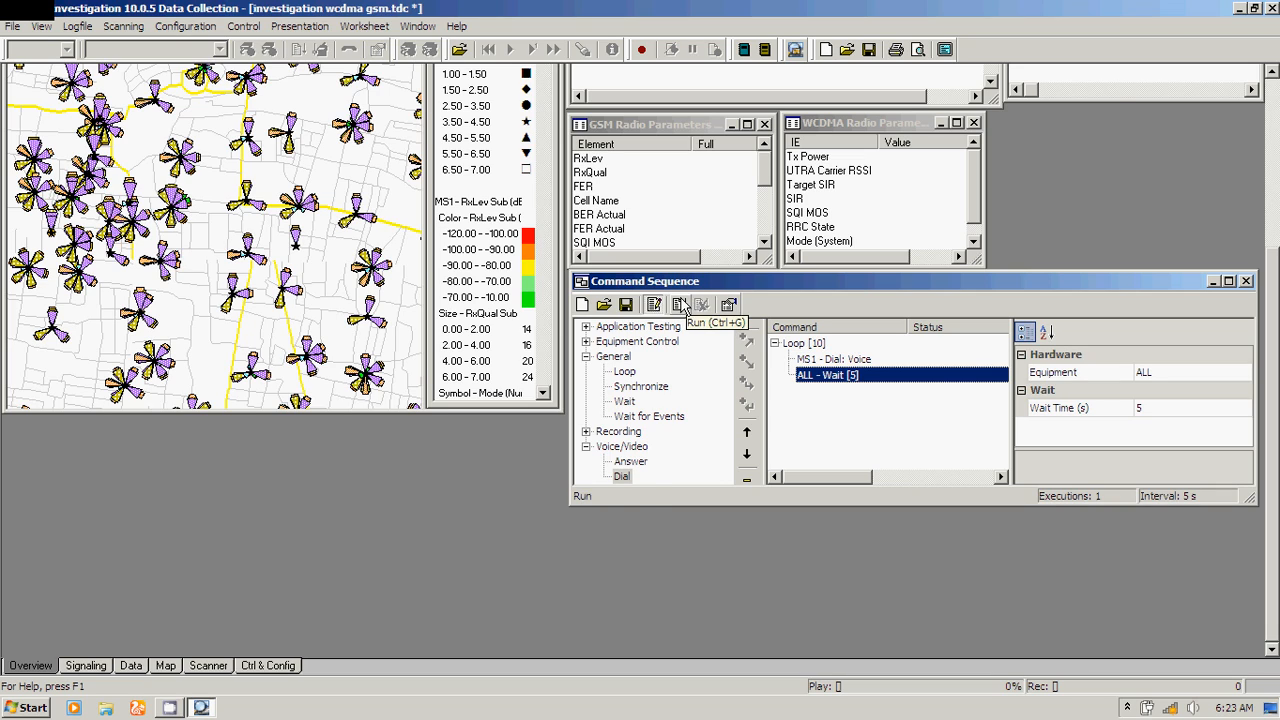
pyautogui.click(682, 308)
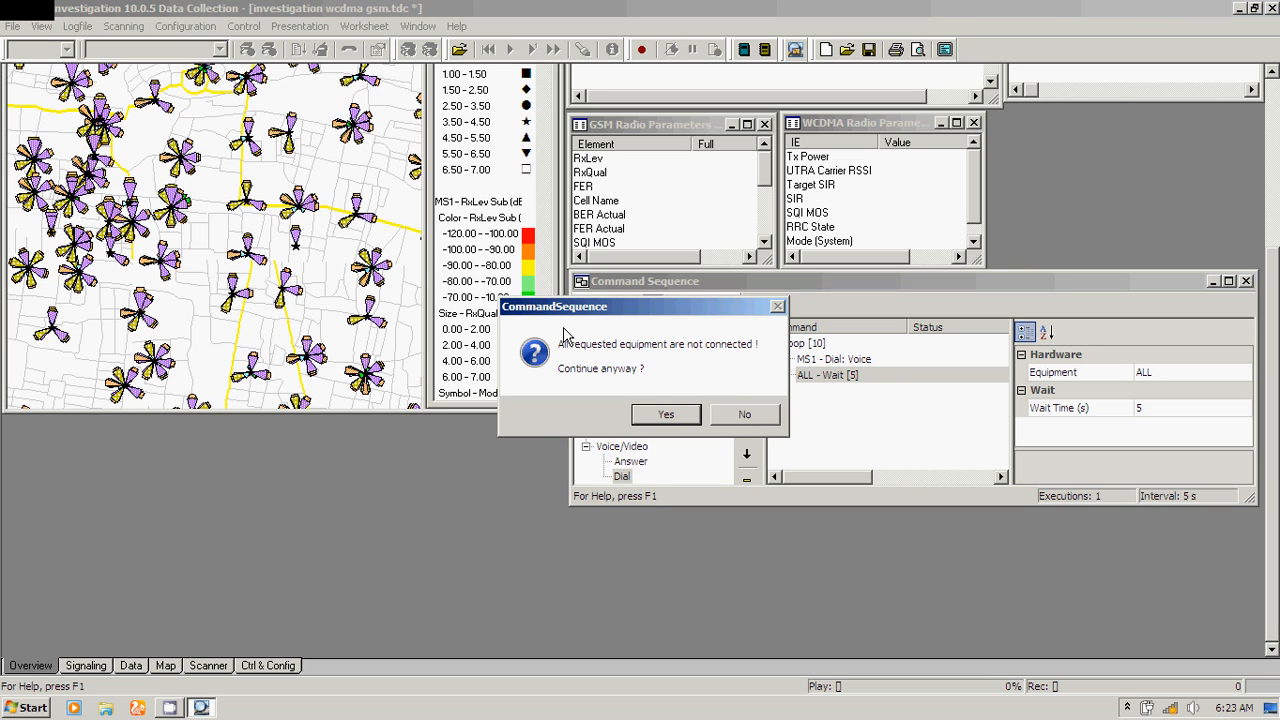
pyautogui.click(752, 416)
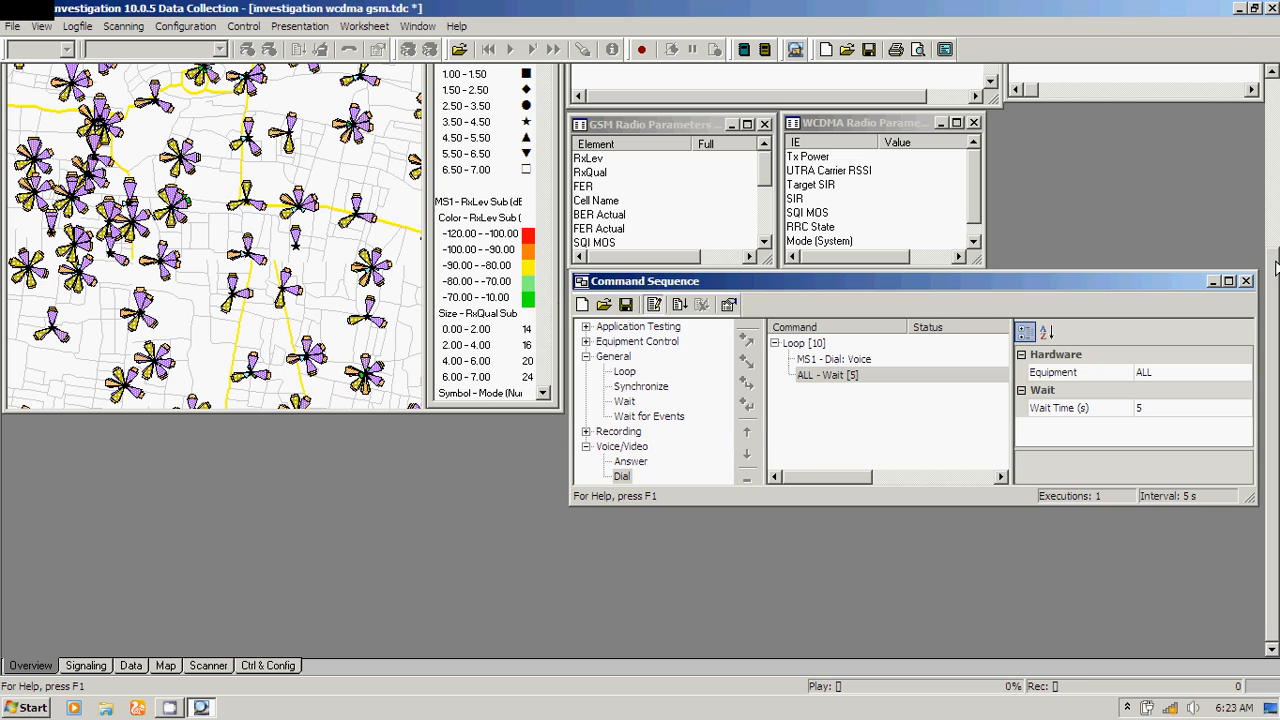